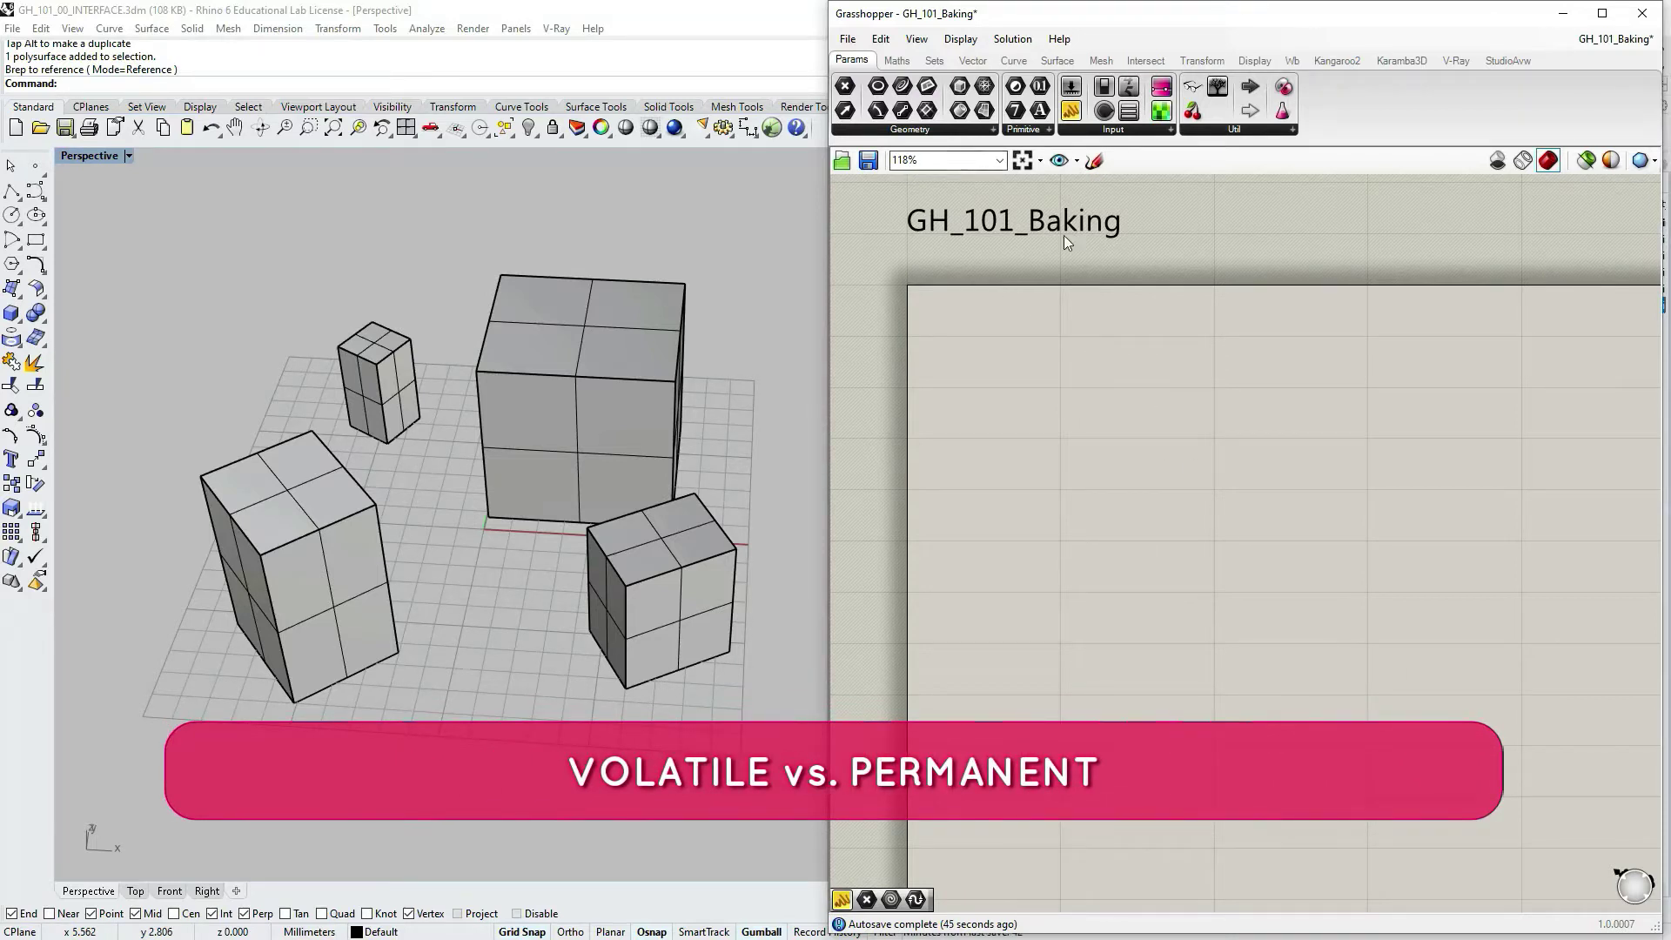
Step: Place two Brep parameters stacked one above the other on the canvas
drag(959, 109, 1028, 426)
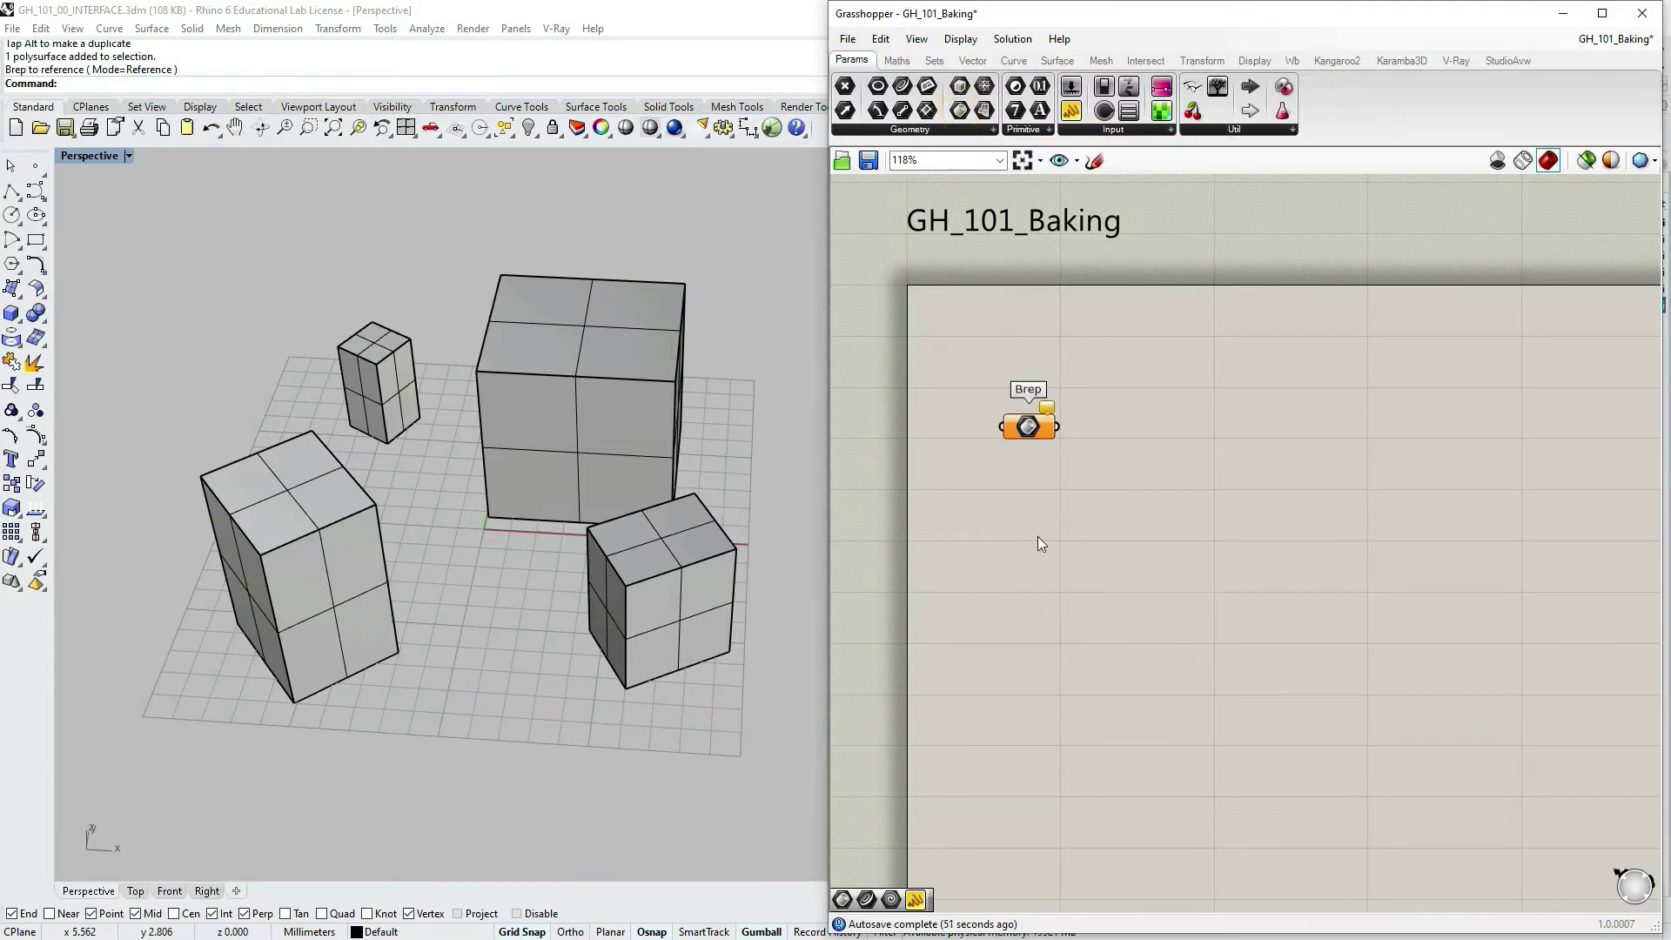
drag(1042, 544, 1035, 535)
drag(979, 361, 1170, 609)
mouse_move(1031, 425)
mouse_down()
mouse_move(1084, 426)
mouse_move(975, 407)
mouse_move(1019, 392)
mouse_move(1031, 429)
mouse_up()
click(1140, 384)
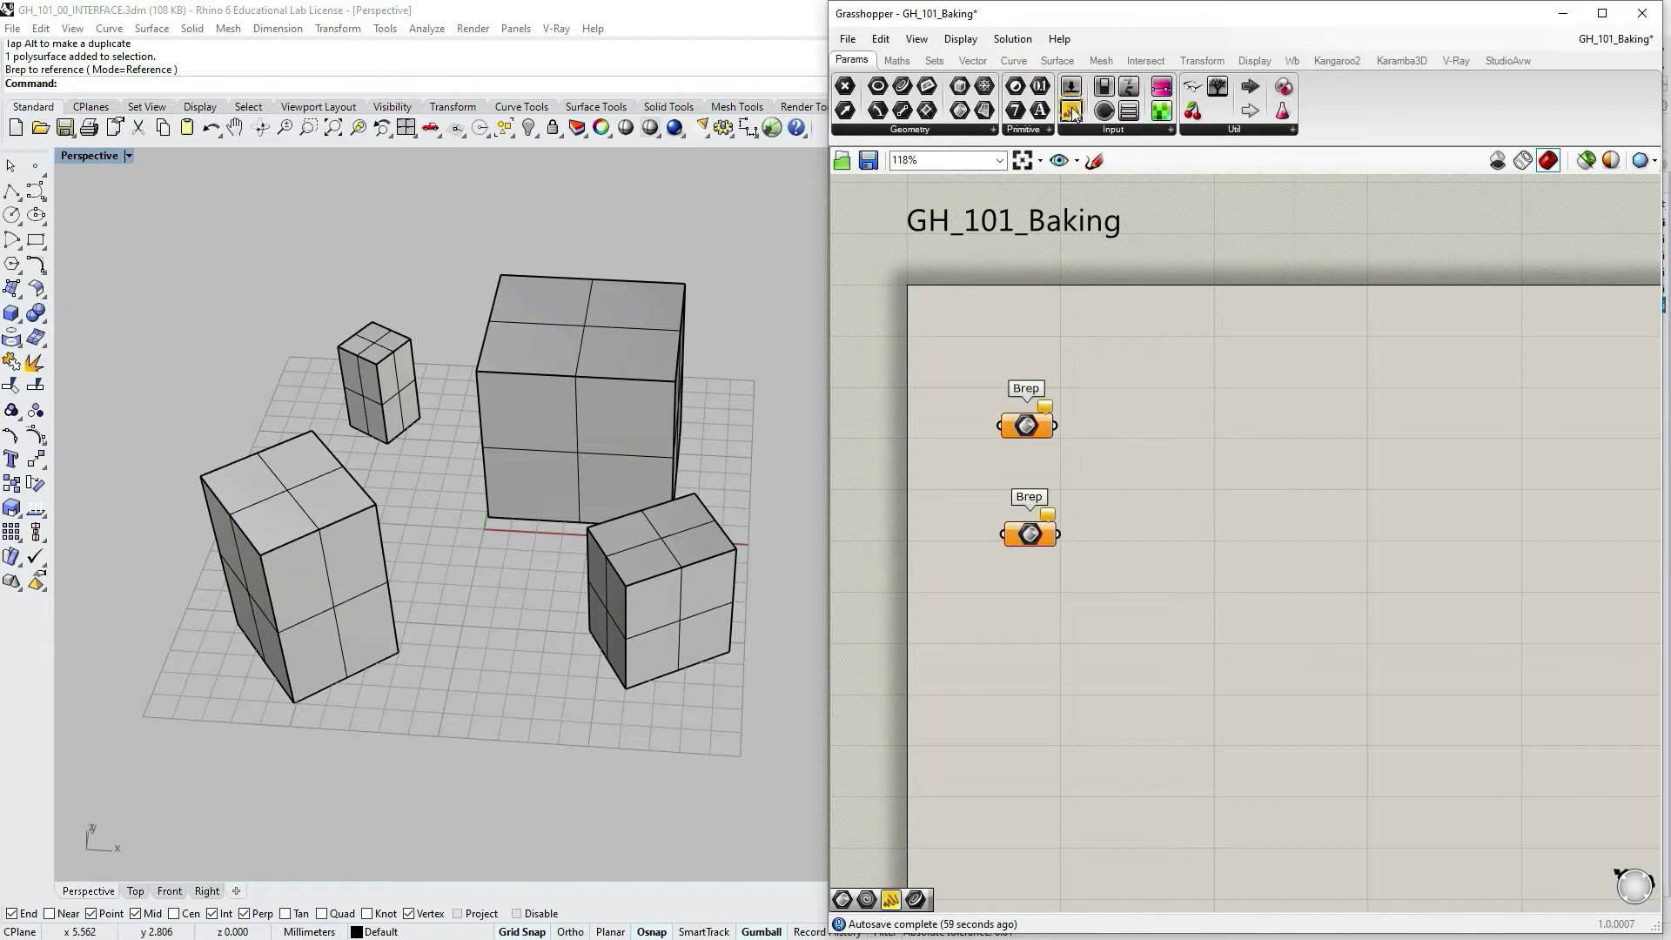
Step: Add two panels beside the Brep parameters and wire the lower Brep into the lower panel
drag(1072, 111, 1125, 425)
drag(1071, 110, 1184, 515)
drag(1058, 534, 1166, 538)
Step: Use Set one Brep so the upper Brep parameter references the tall front-left box
click(1194, 601)
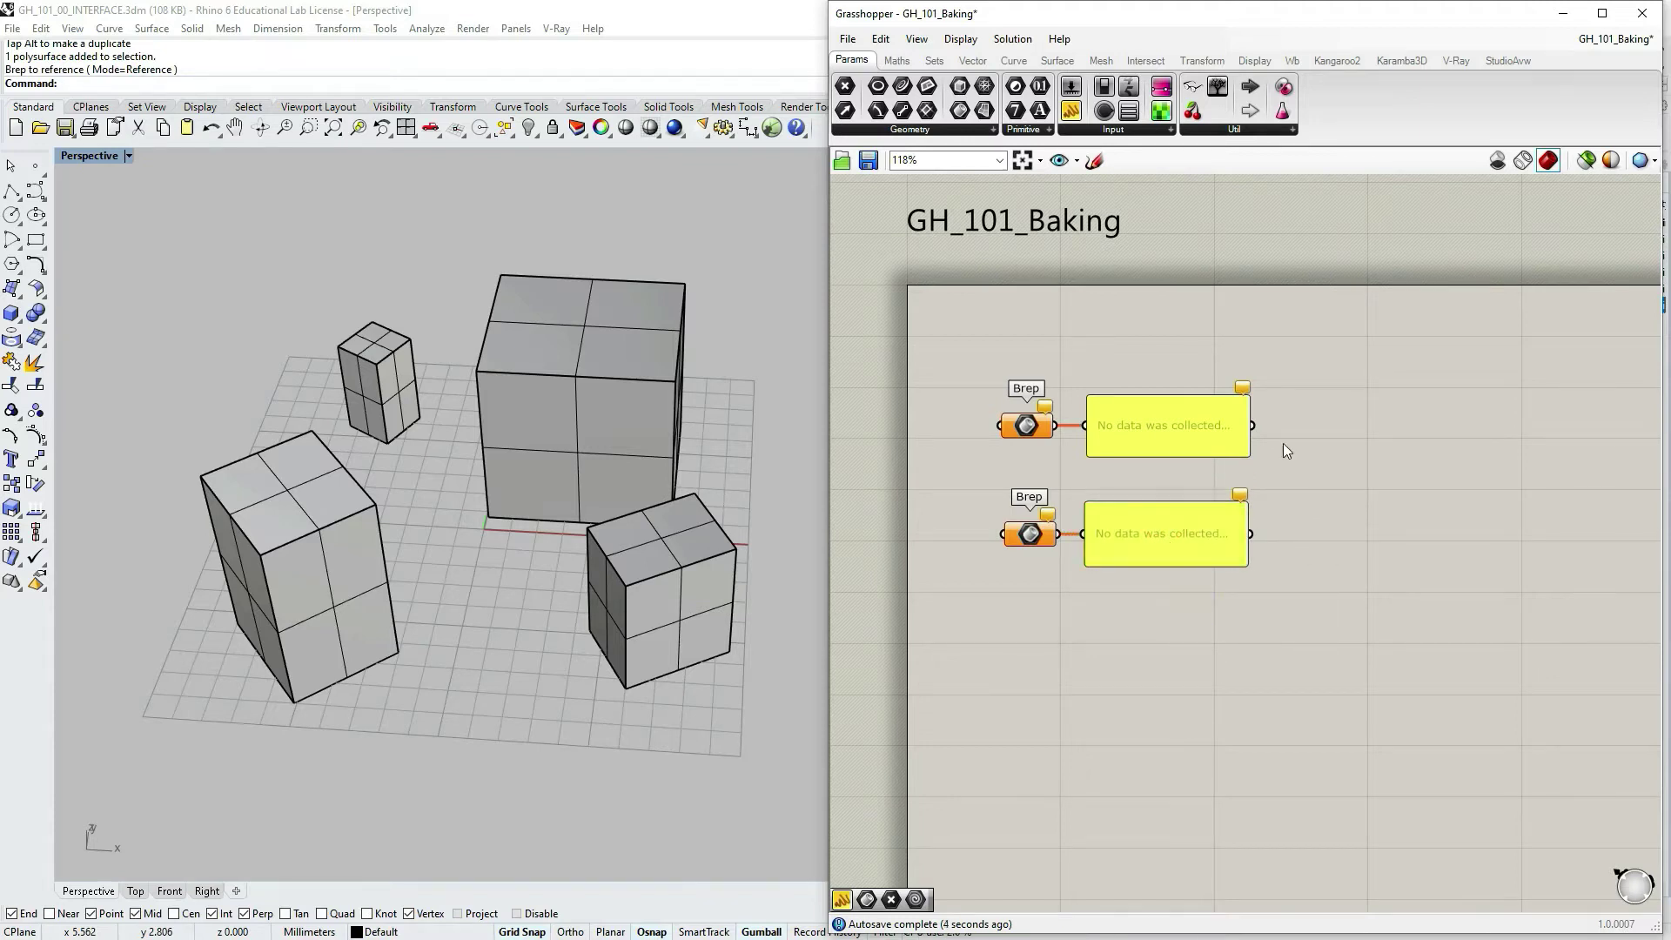
click(1029, 426)
right_click(1025, 428)
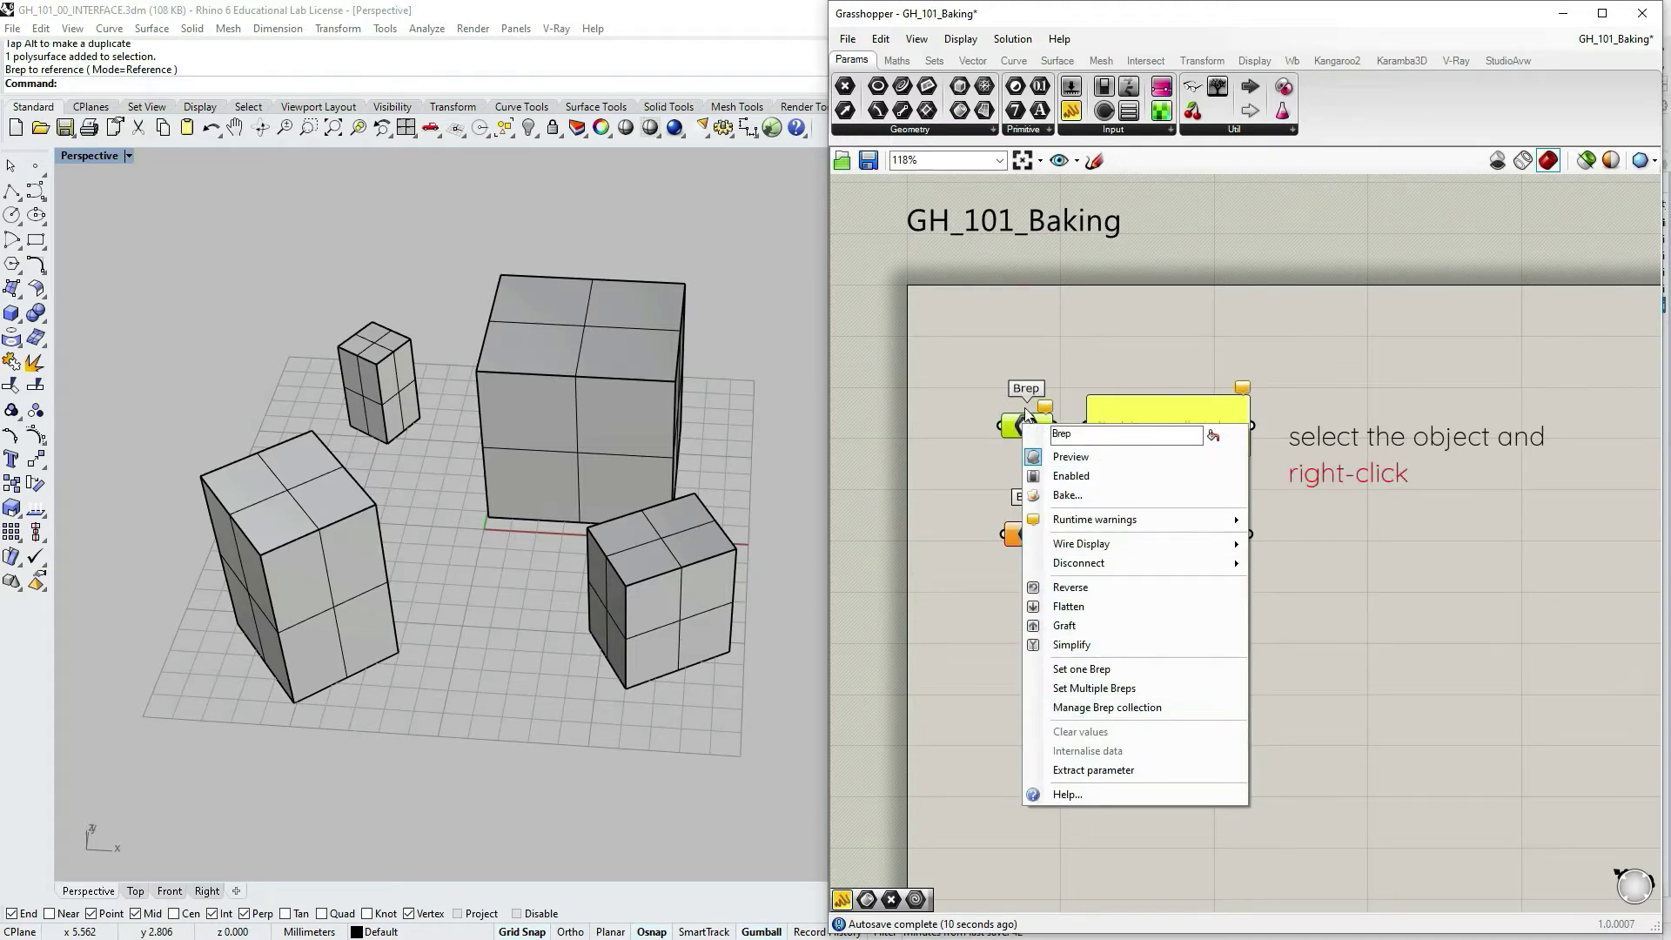
click(1092, 674)
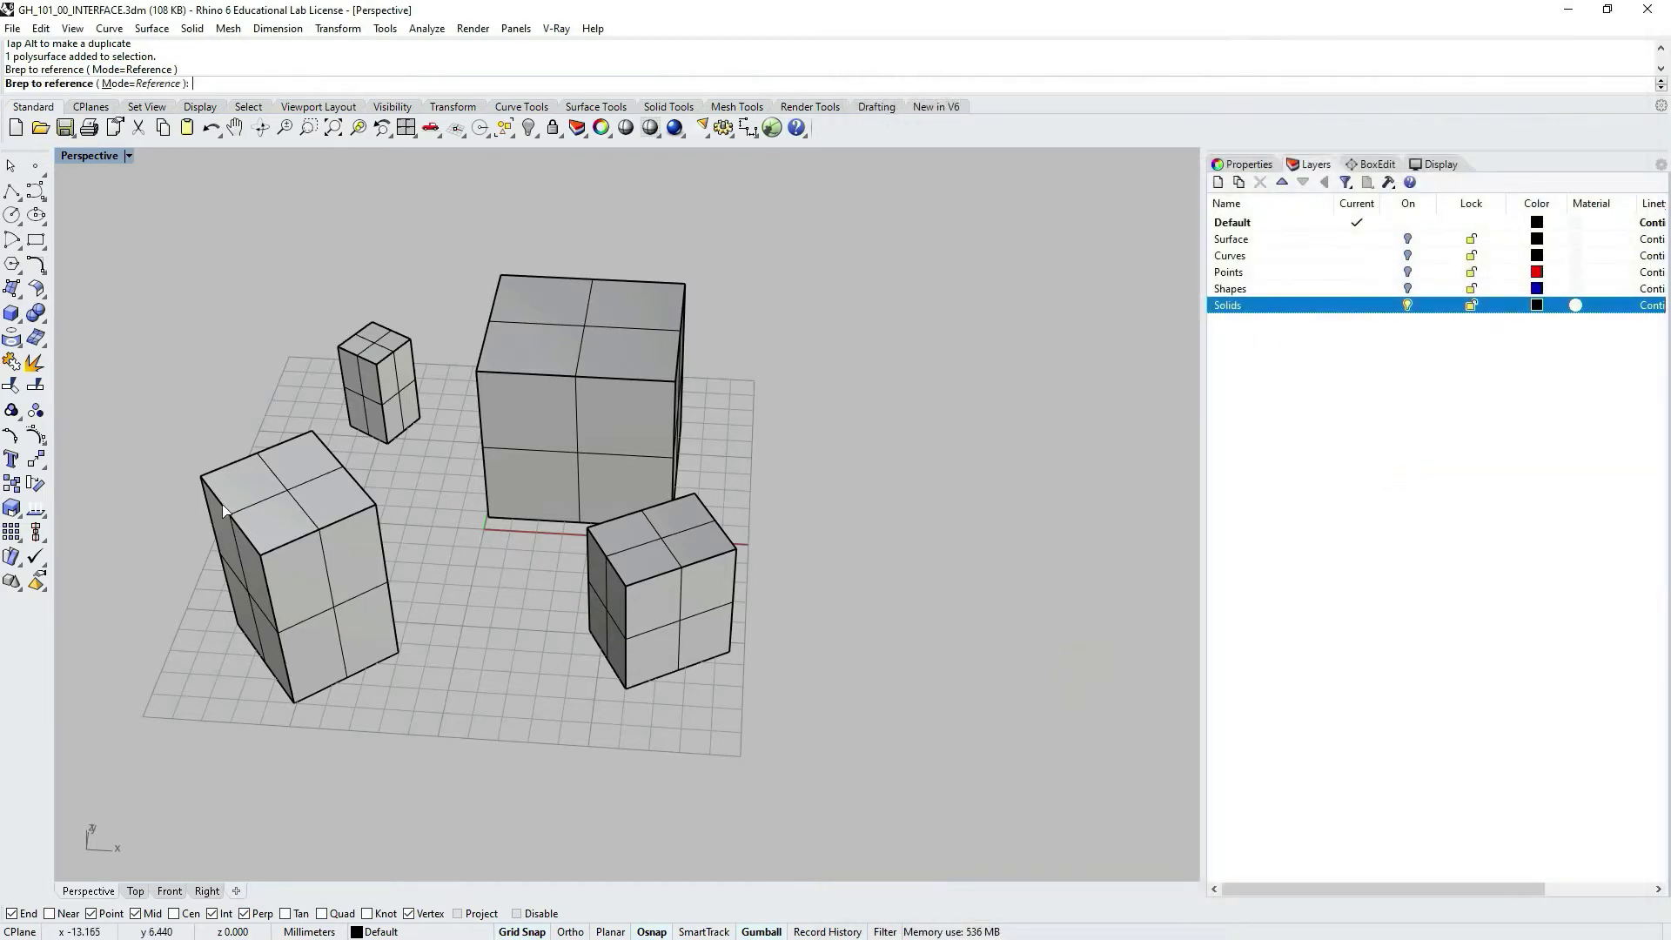
click(336, 567)
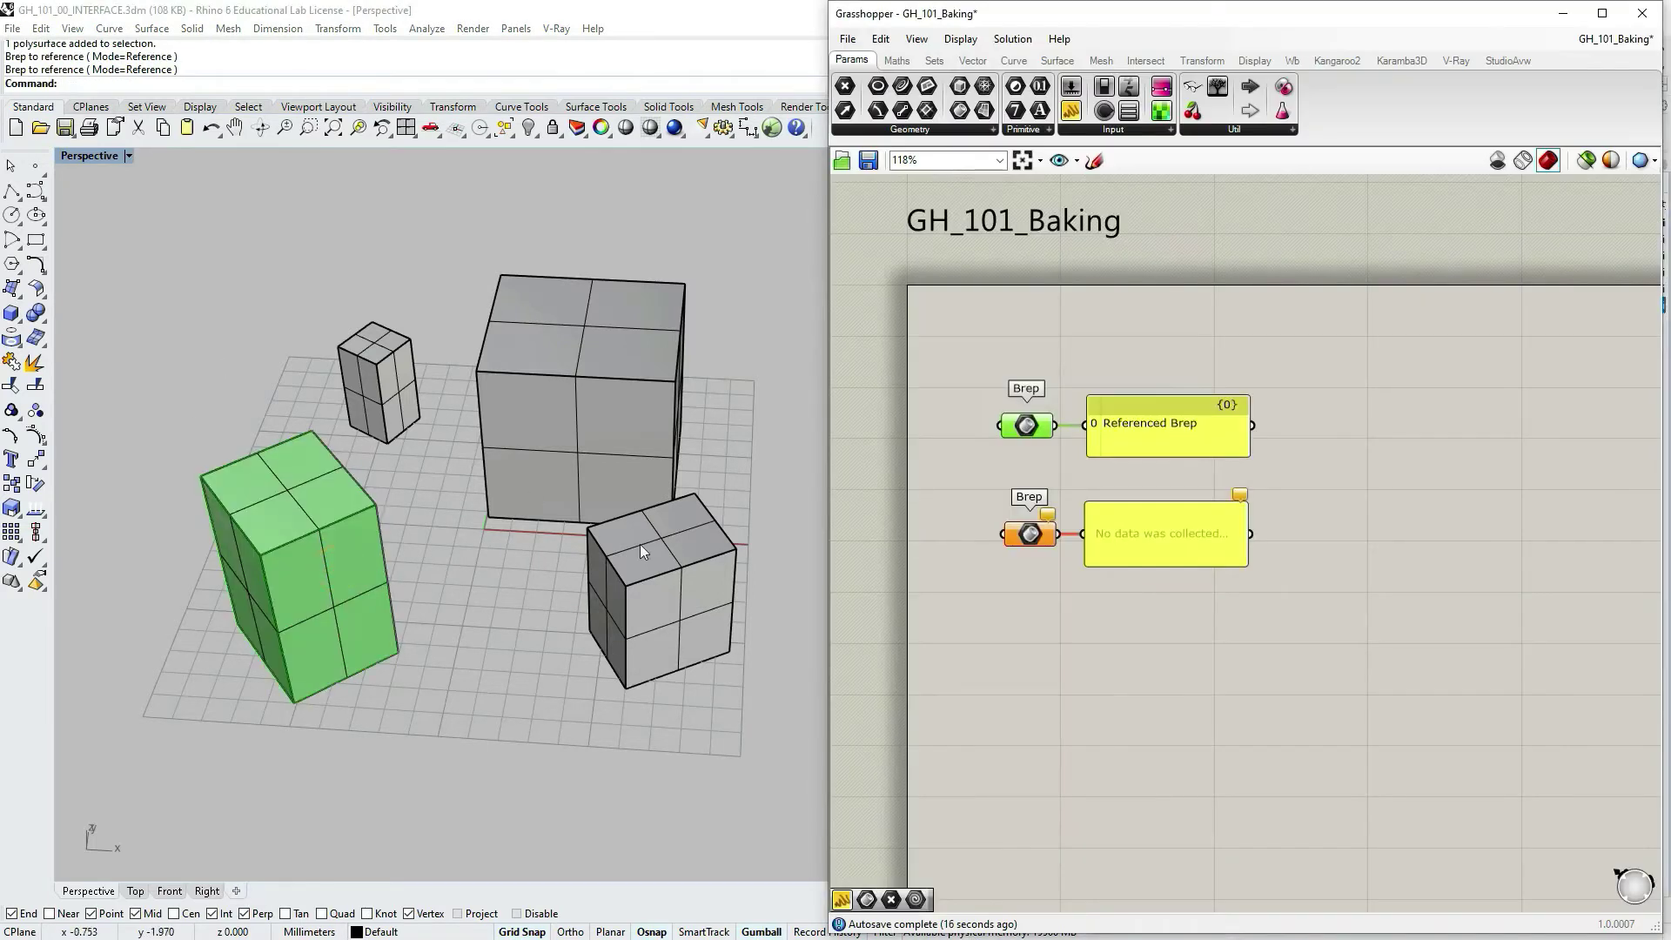
click(1298, 433)
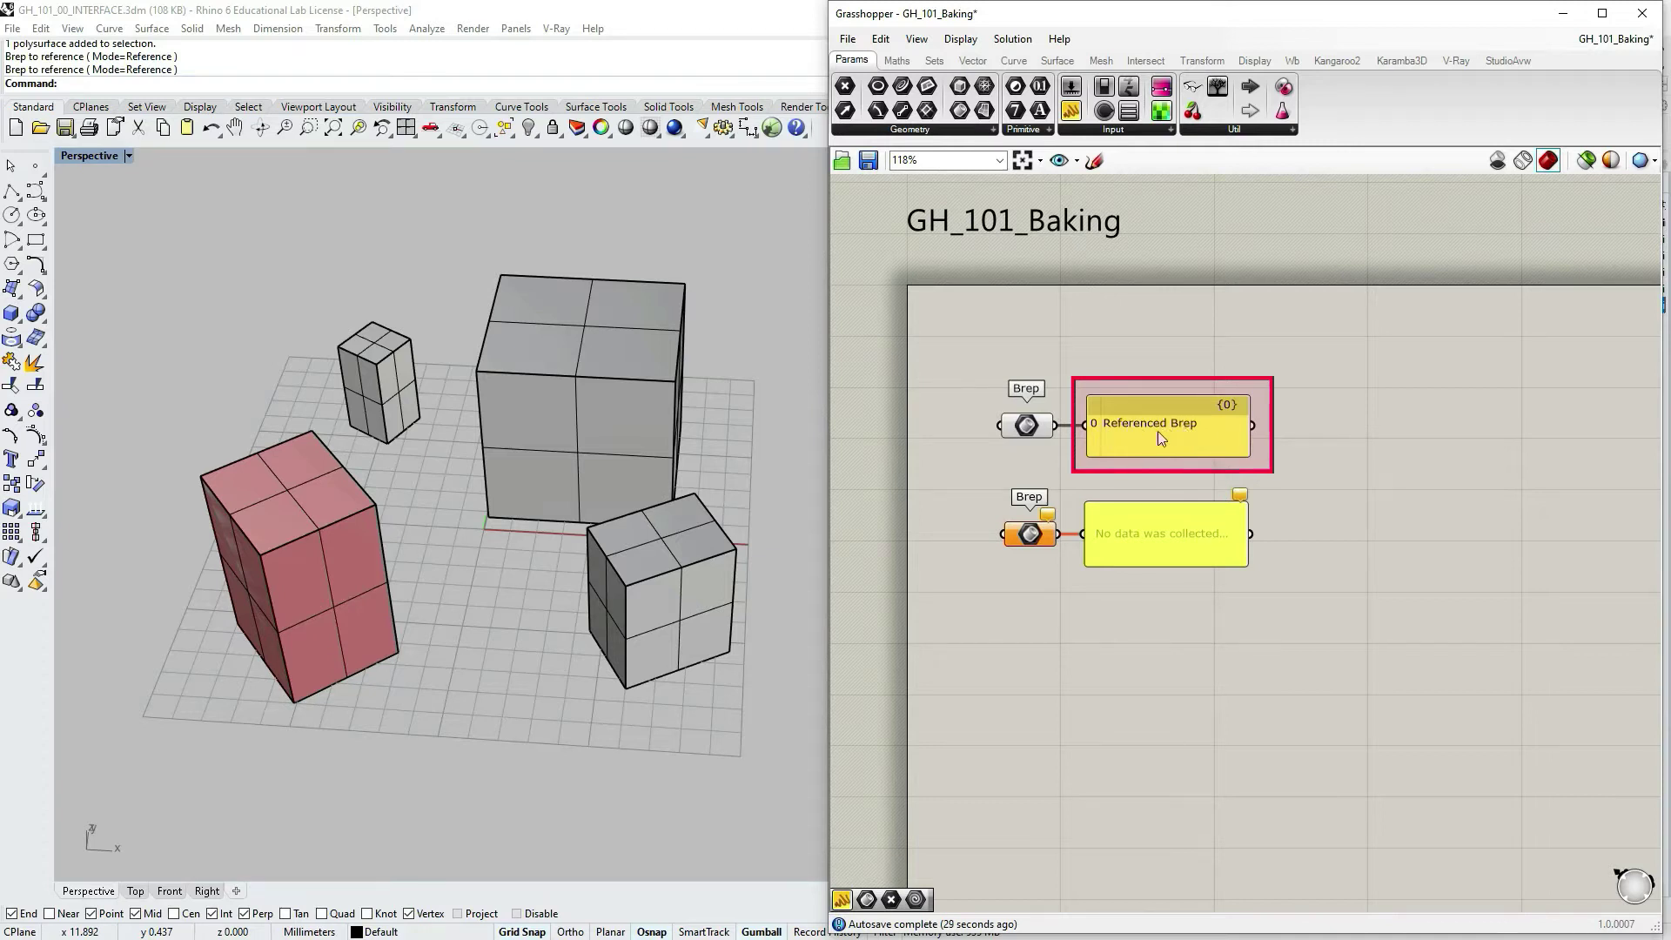
click(1036, 425)
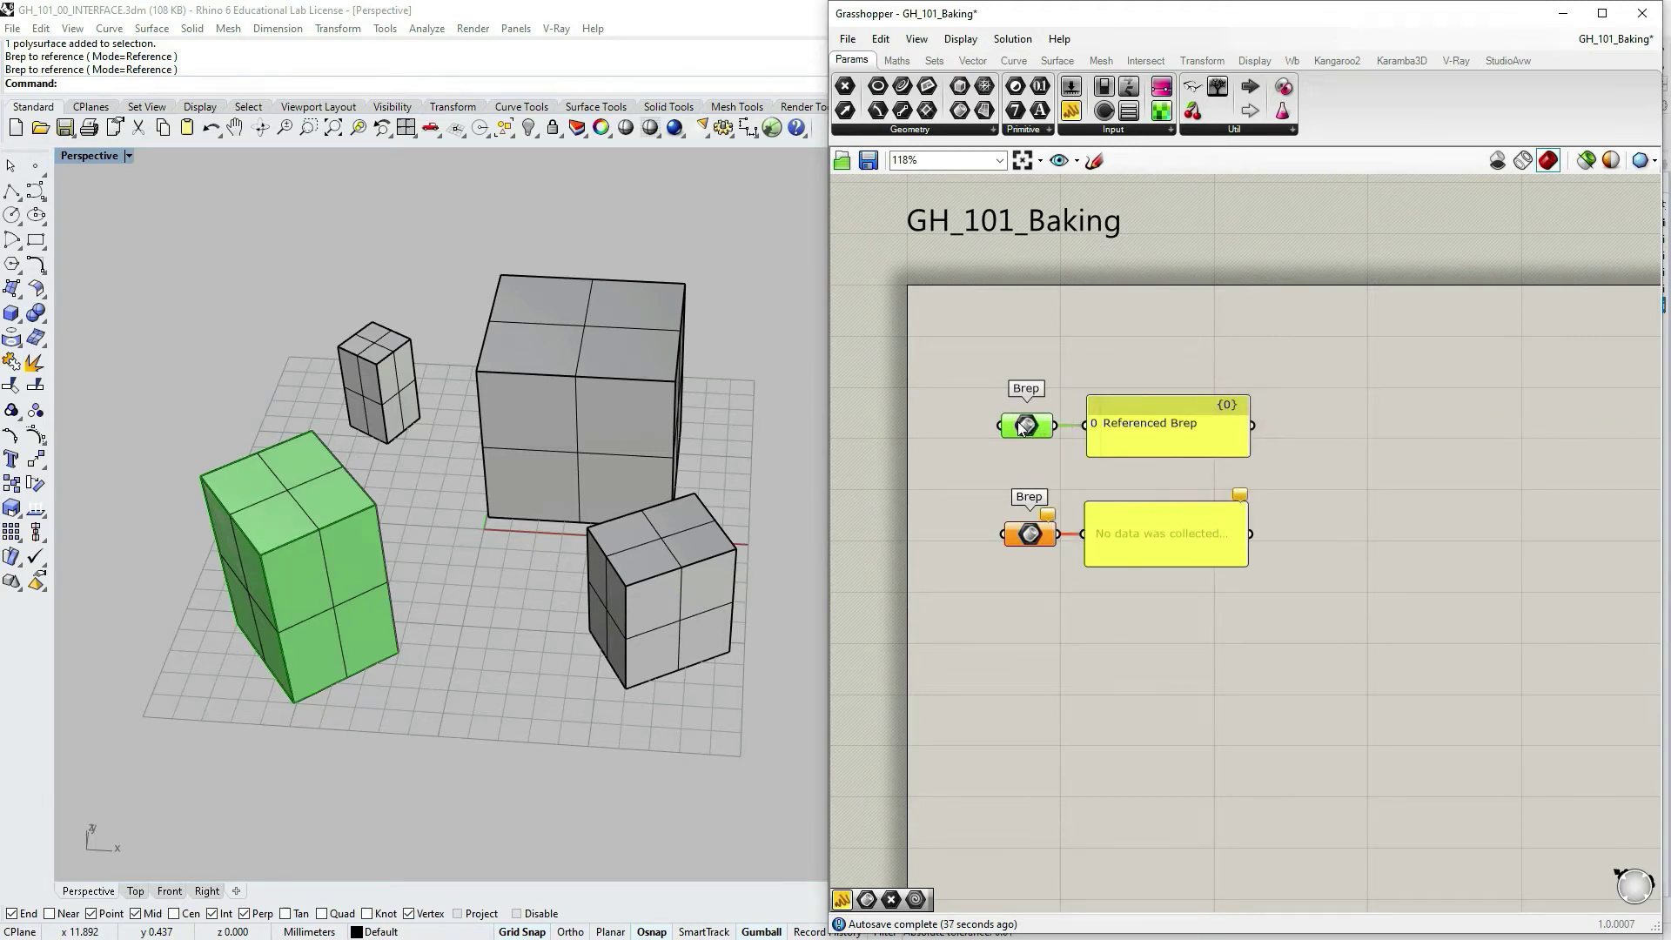
mouse_move(1022, 426)
Step: Move, tilt, scale up and widen the referenced tall box using the Gumball
click(313, 534)
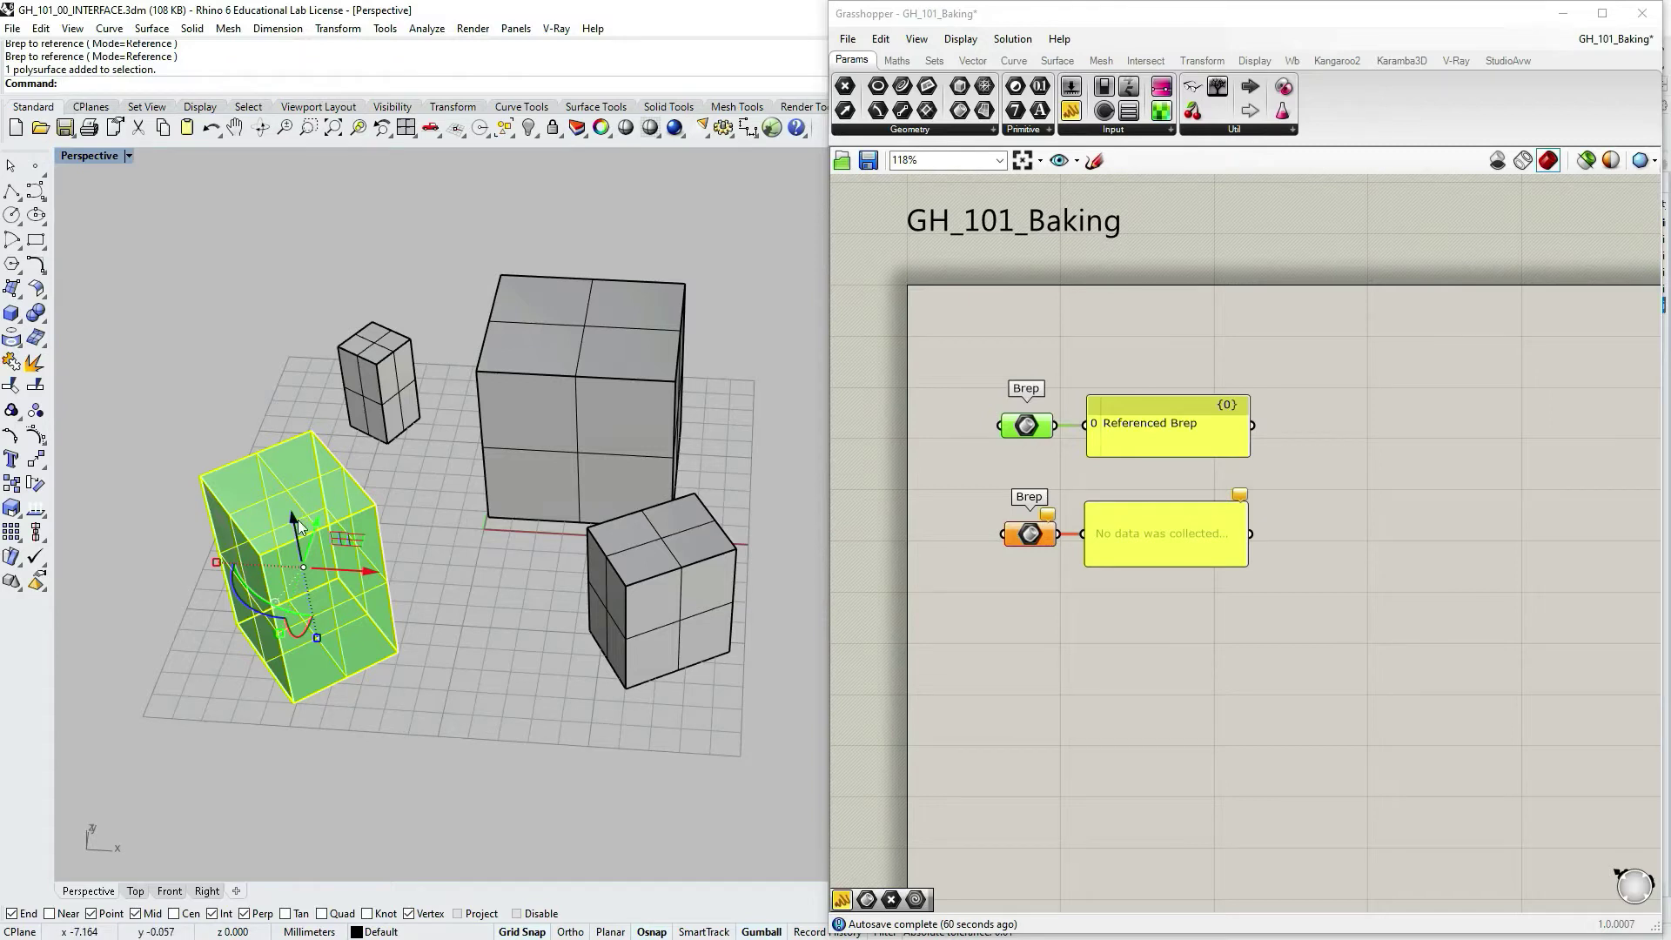
mouse_move(298, 519)
mouse_down()
mouse_move(277, 380)
mouse_move(295, 400)
mouse_move(280, 461)
mouse_move(298, 535)
mouse_up()
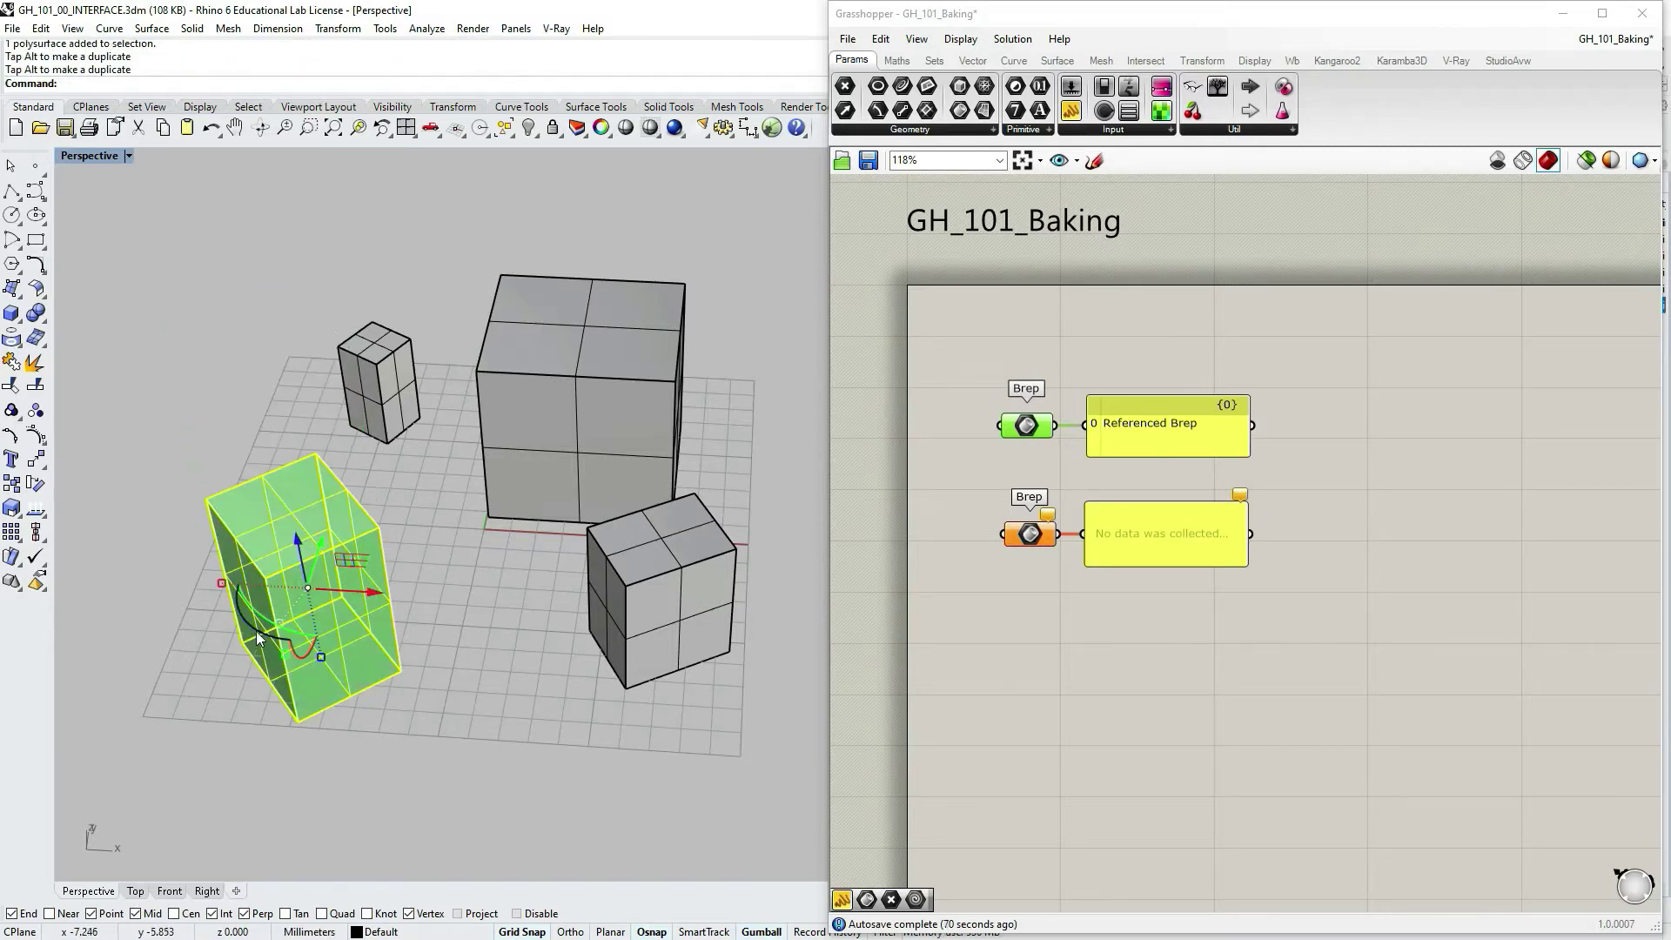
drag(257, 638, 347, 666)
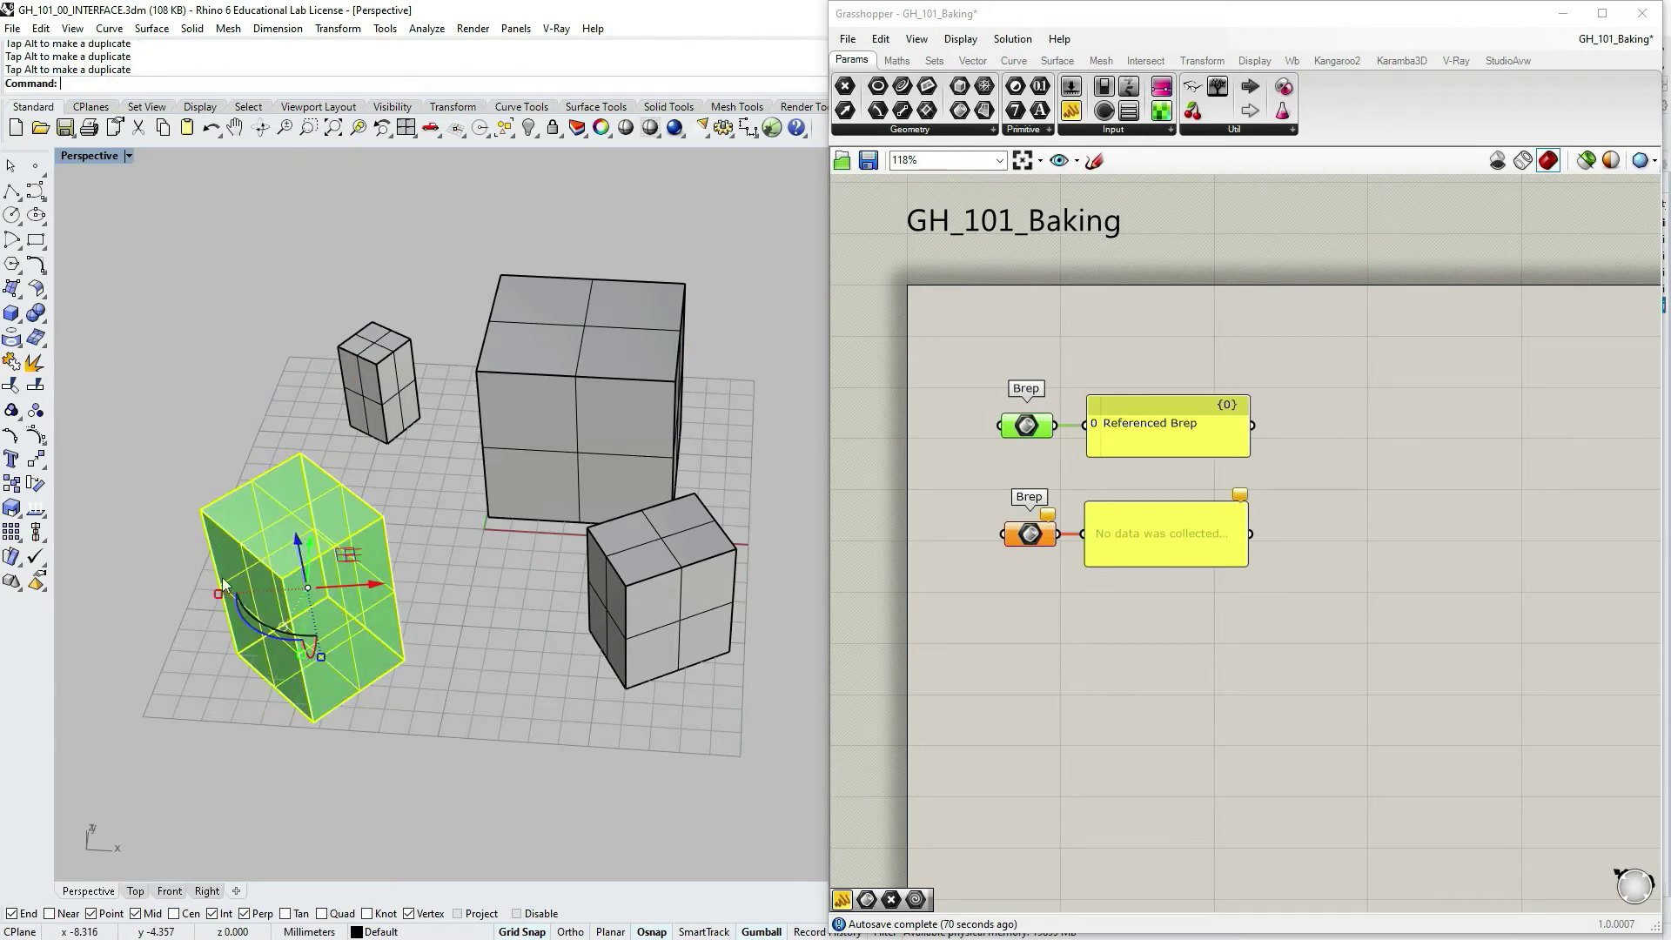
mouse_move(219, 595)
mouse_down()
mouse_move(128, 583)
mouse_move(213, 595)
mouse_up()
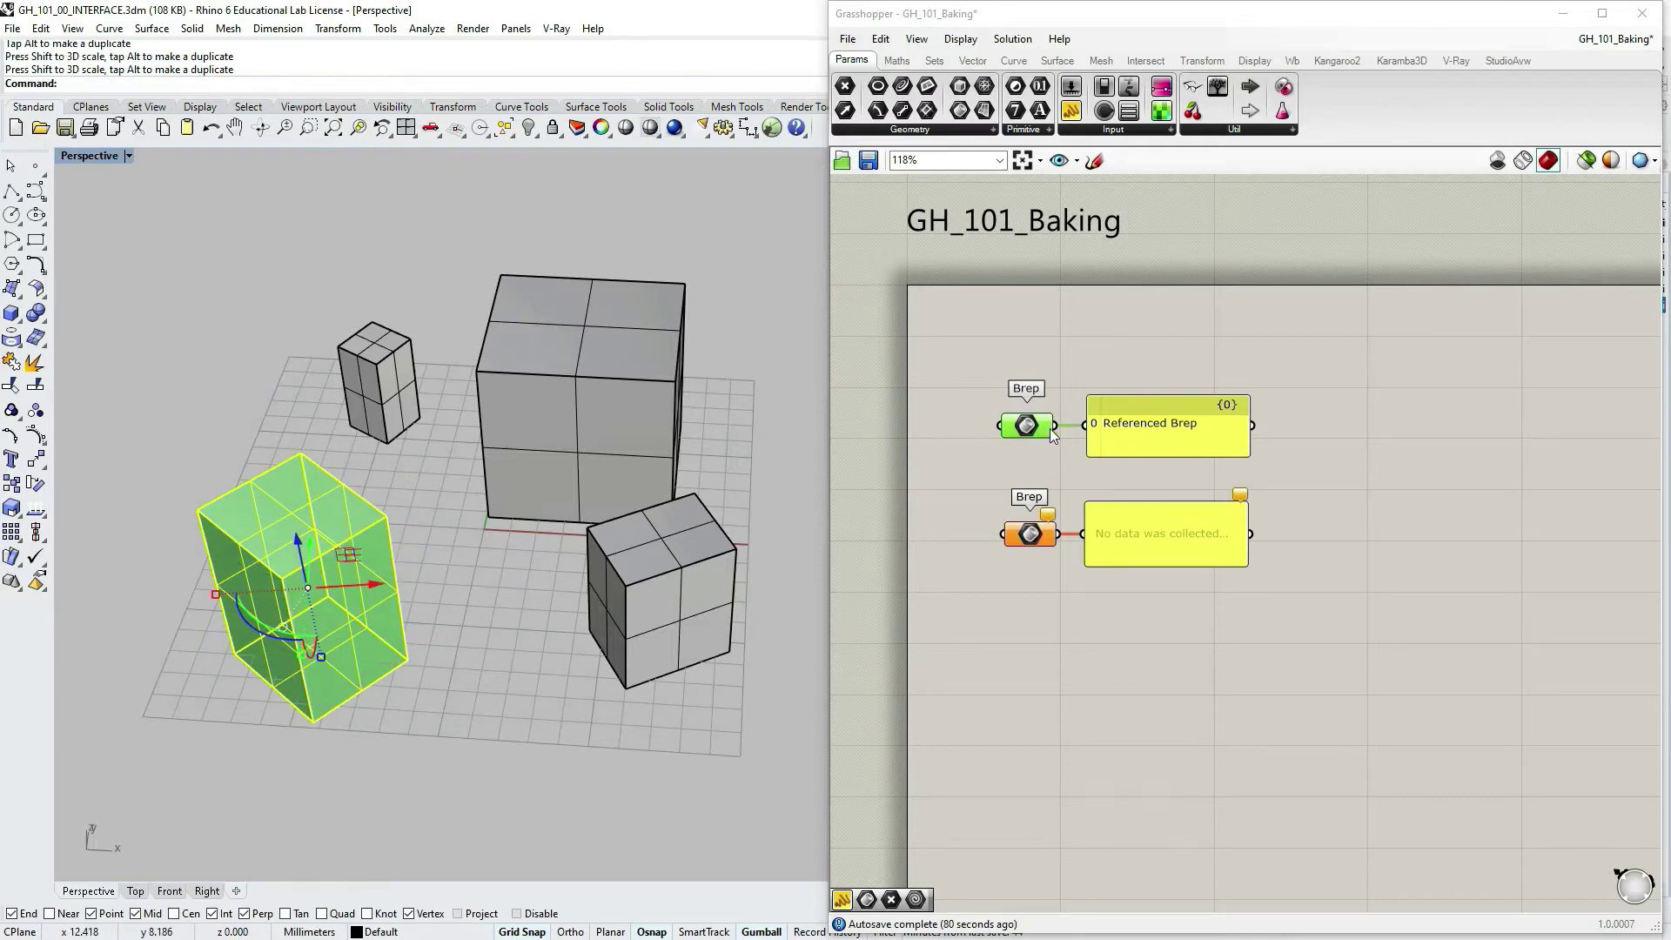
drag(215, 595, 130, 599)
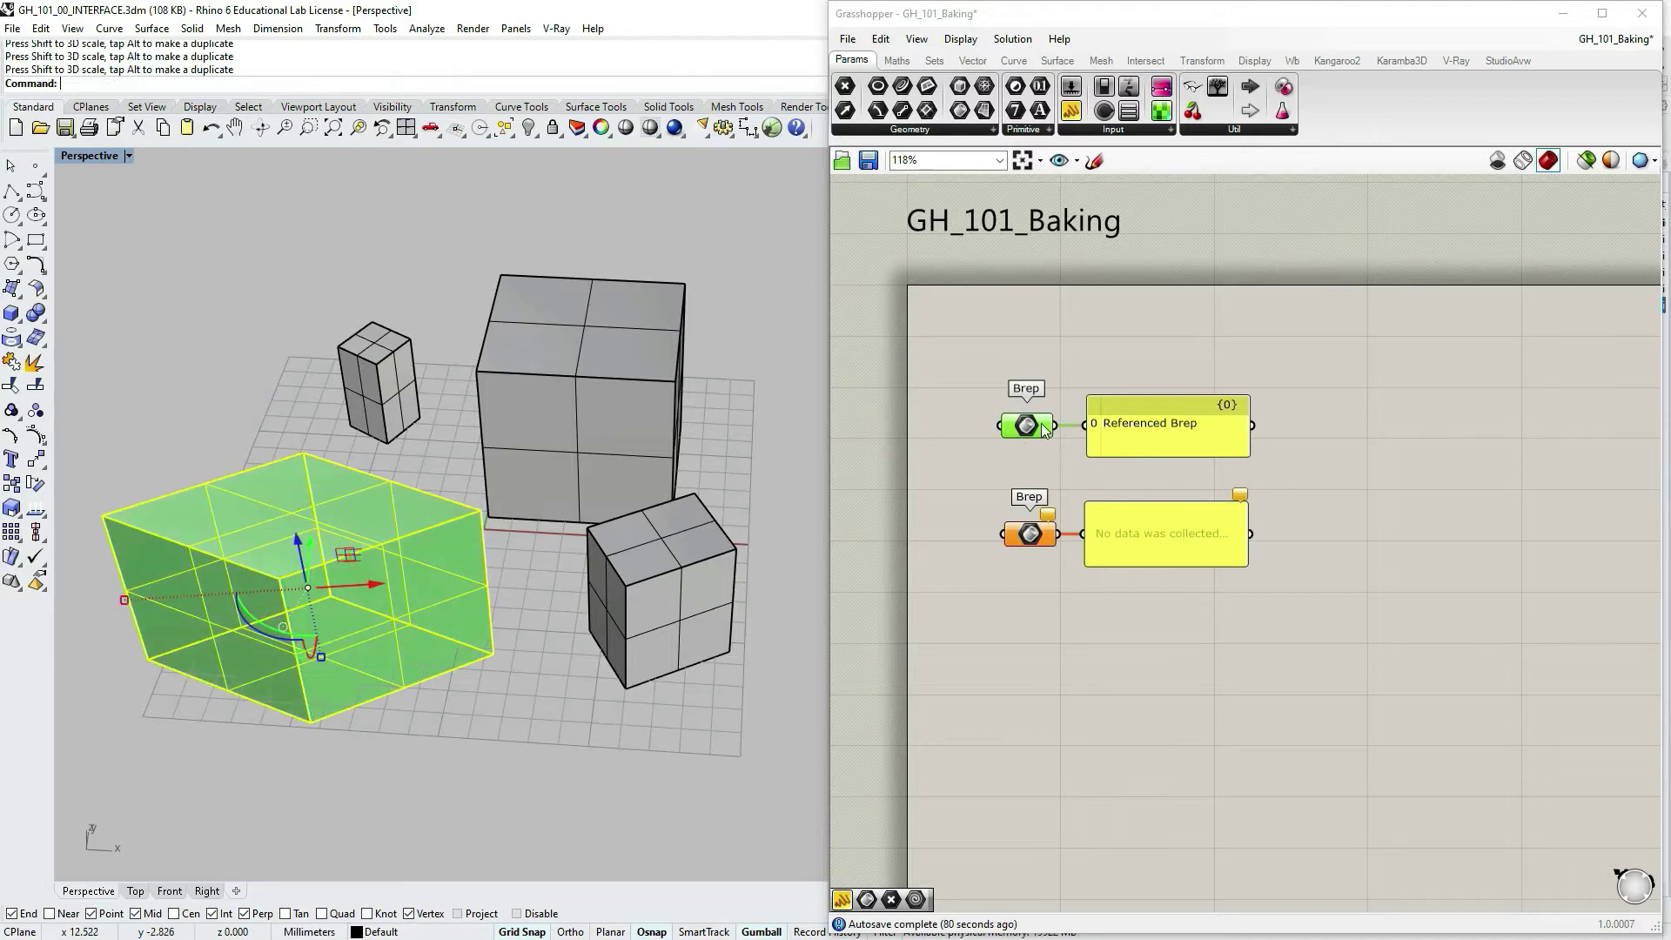
right_drag(462, 587, 358, 572)
drag(134, 620, 174, 617)
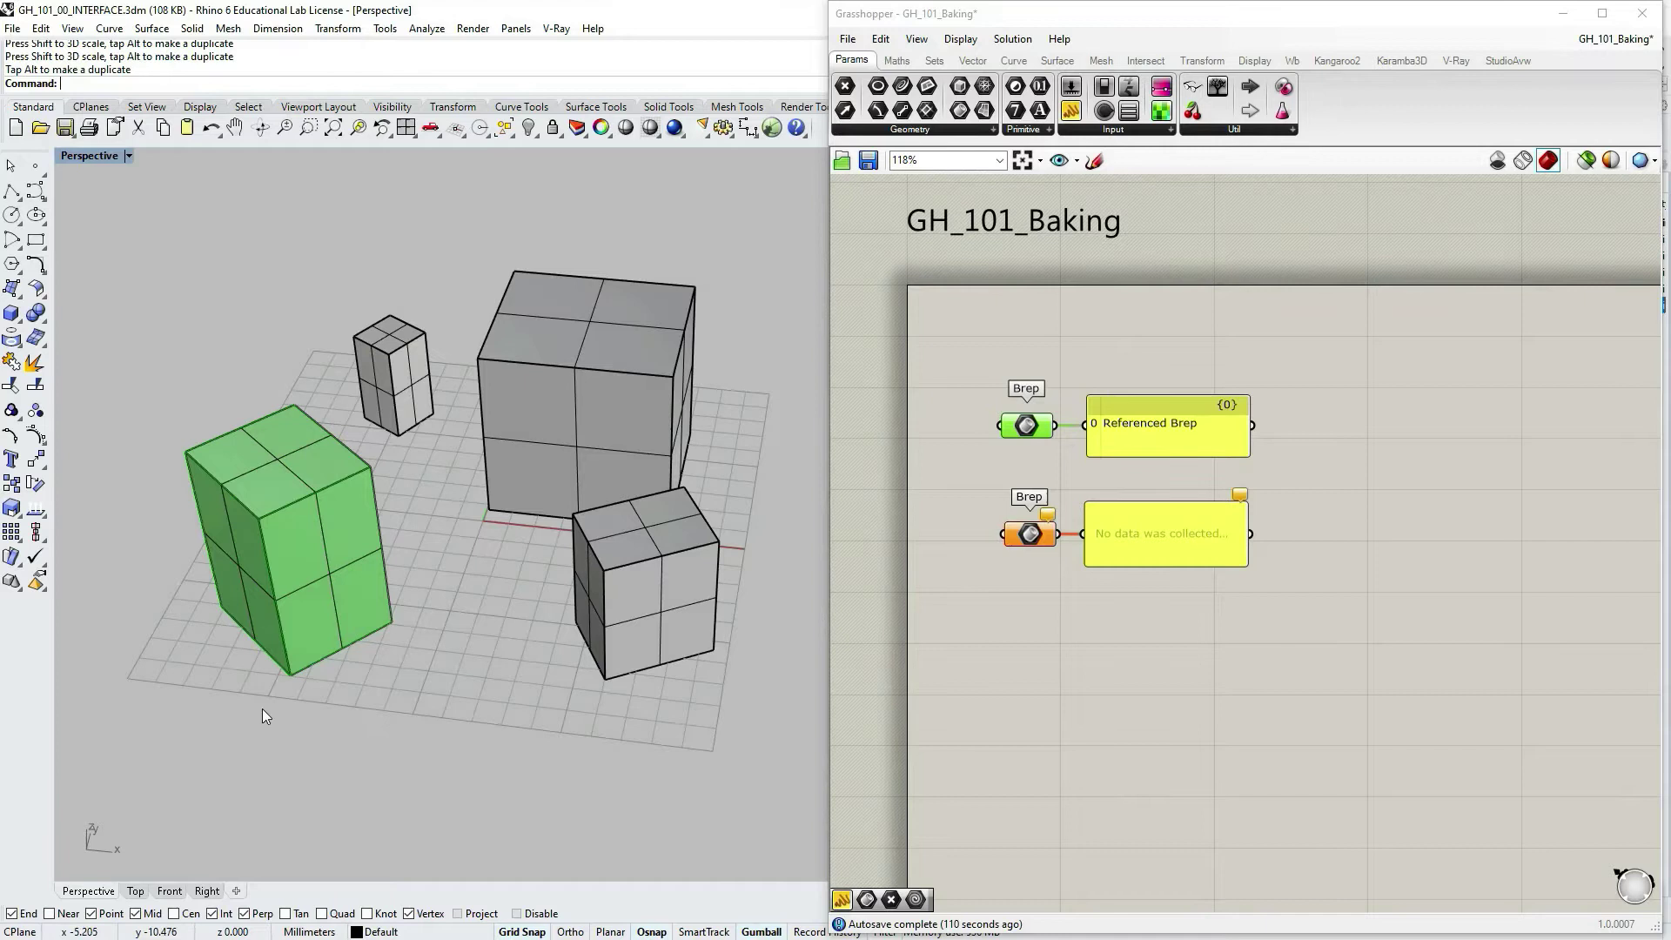
click(306, 537)
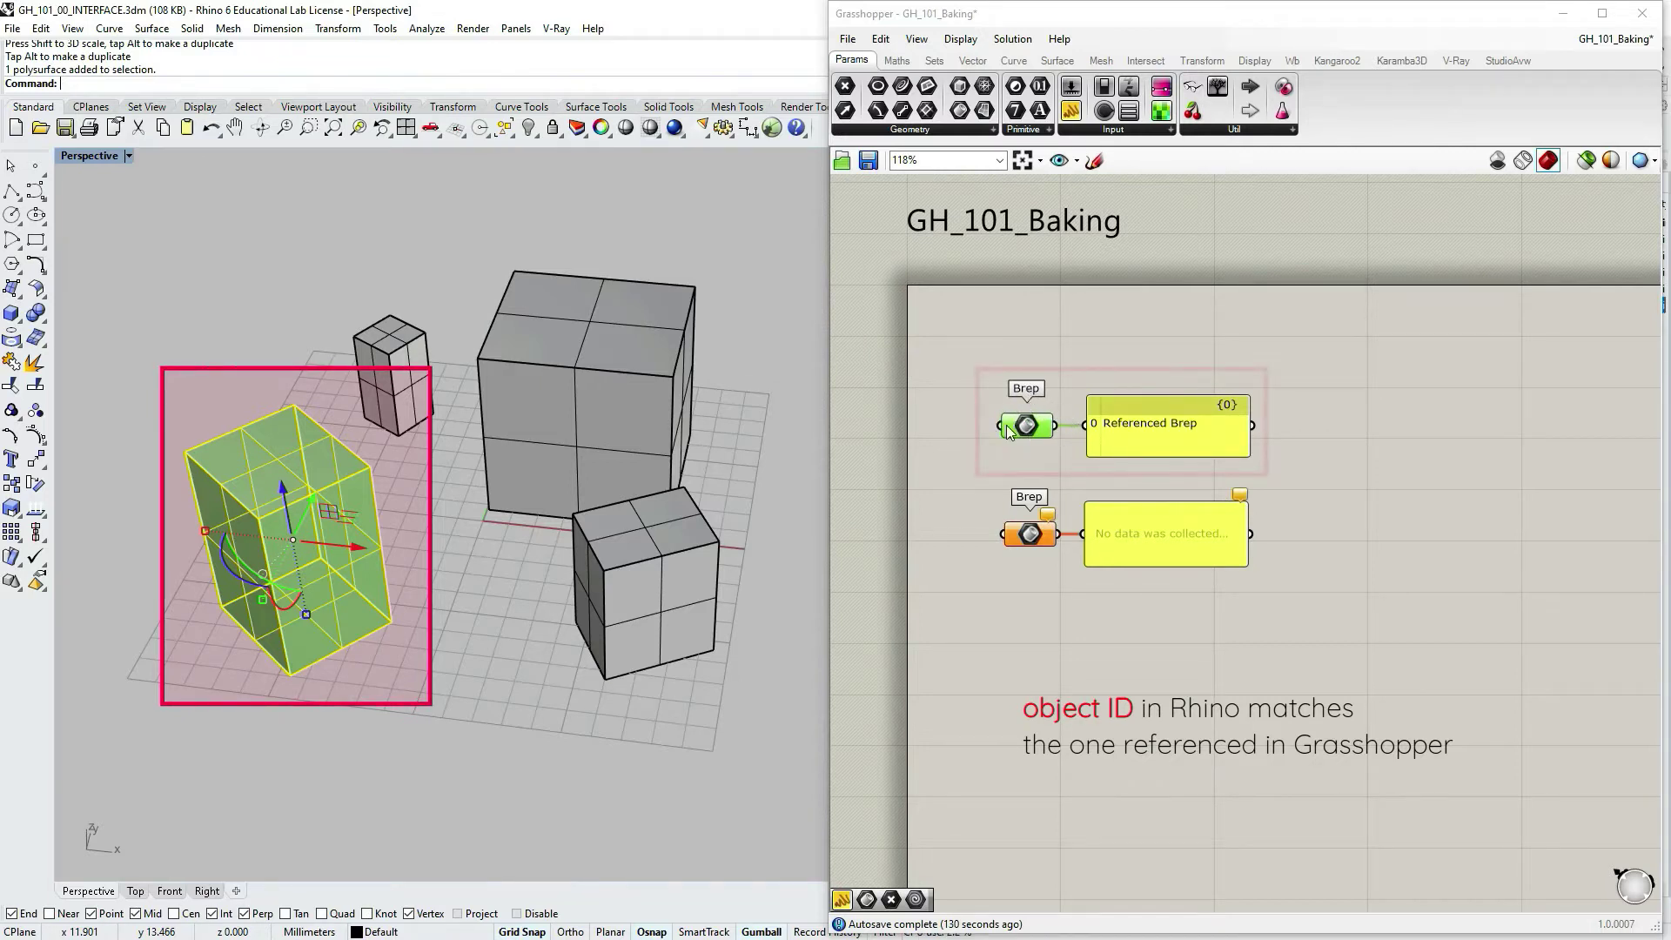
mouse_move(1030, 427)
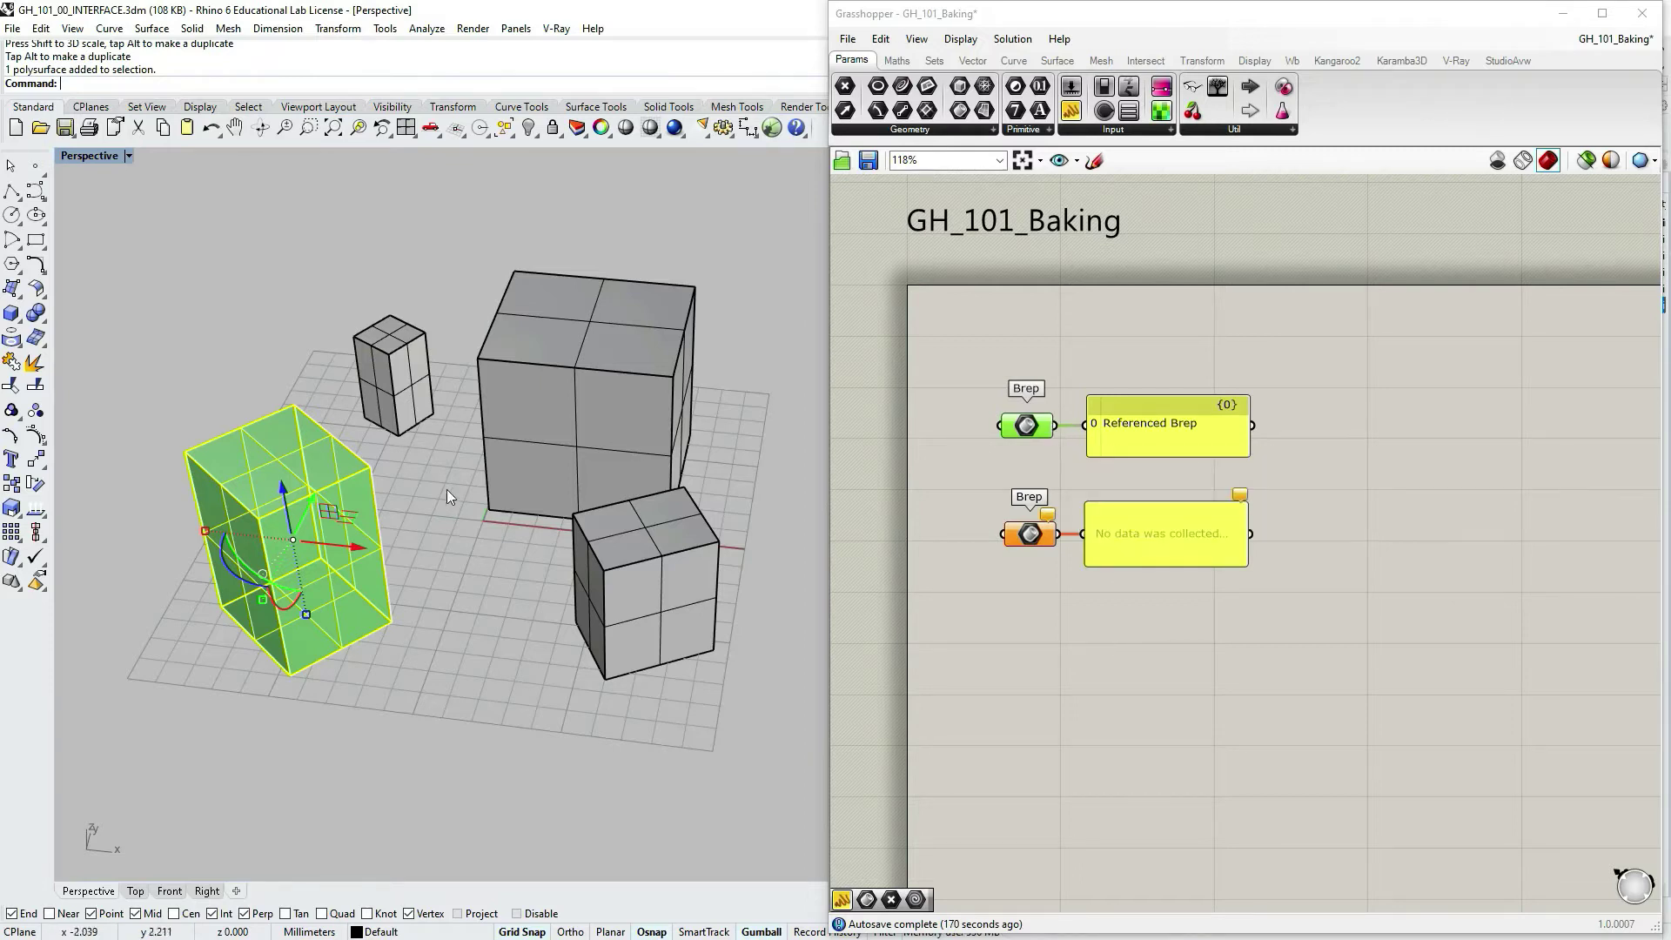
Step: Use Set one Brep so the lower parameter references the big back cube, then compare both highlights
click(421, 530)
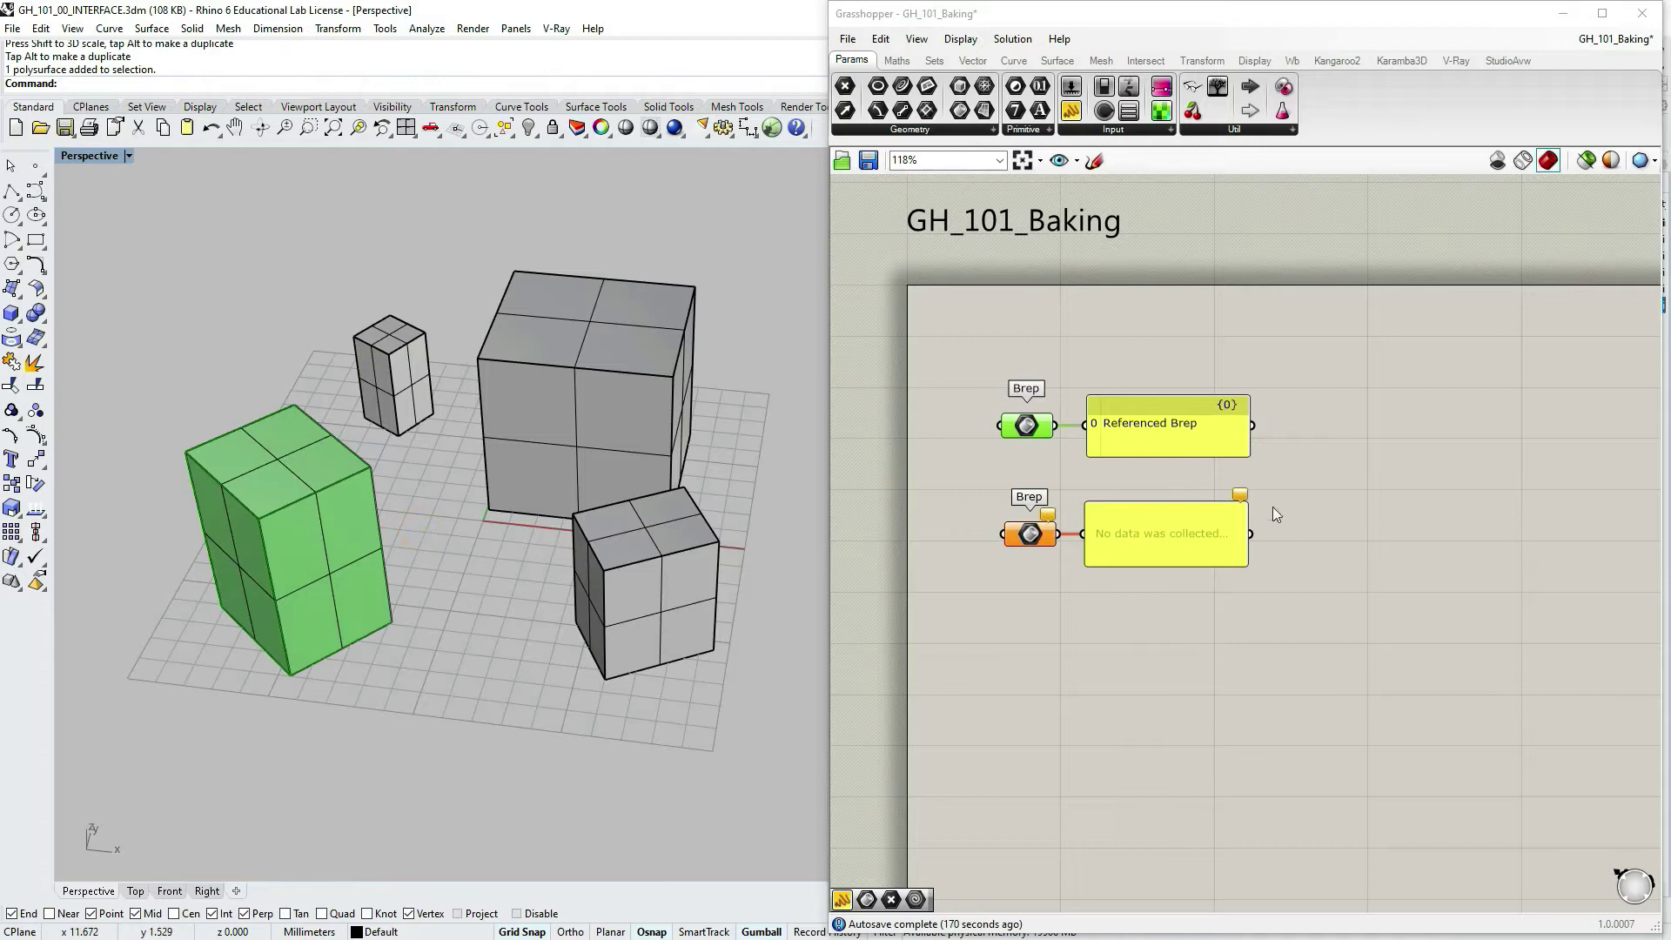
click(1109, 358)
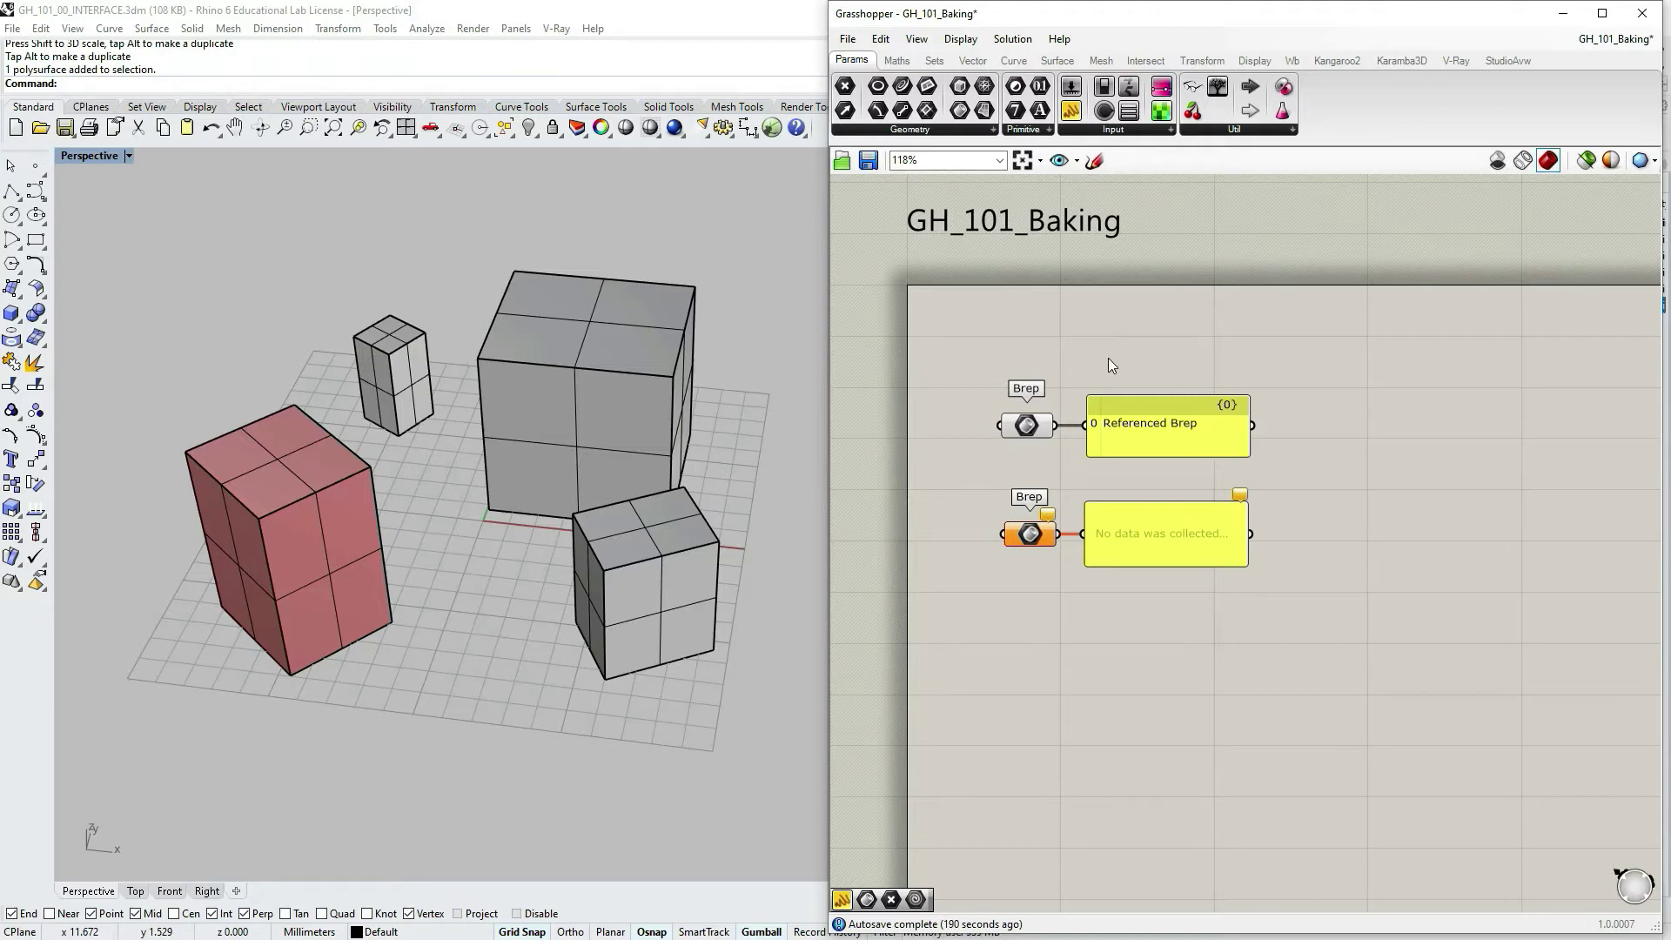
right_click(1029, 535)
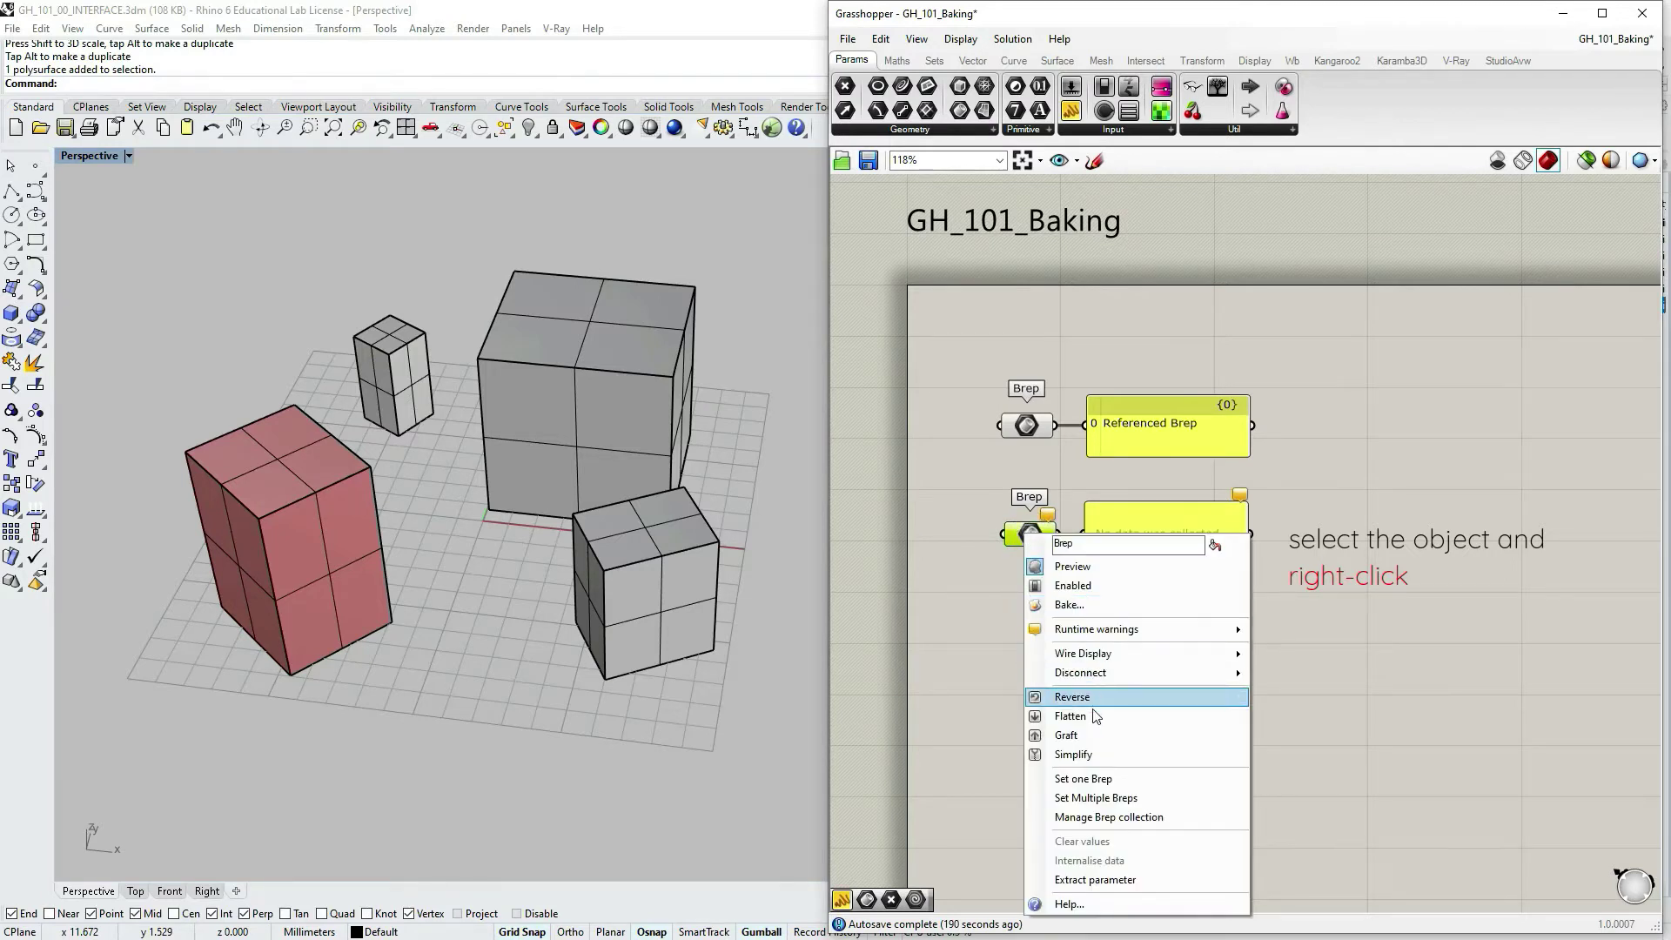
click(1084, 779)
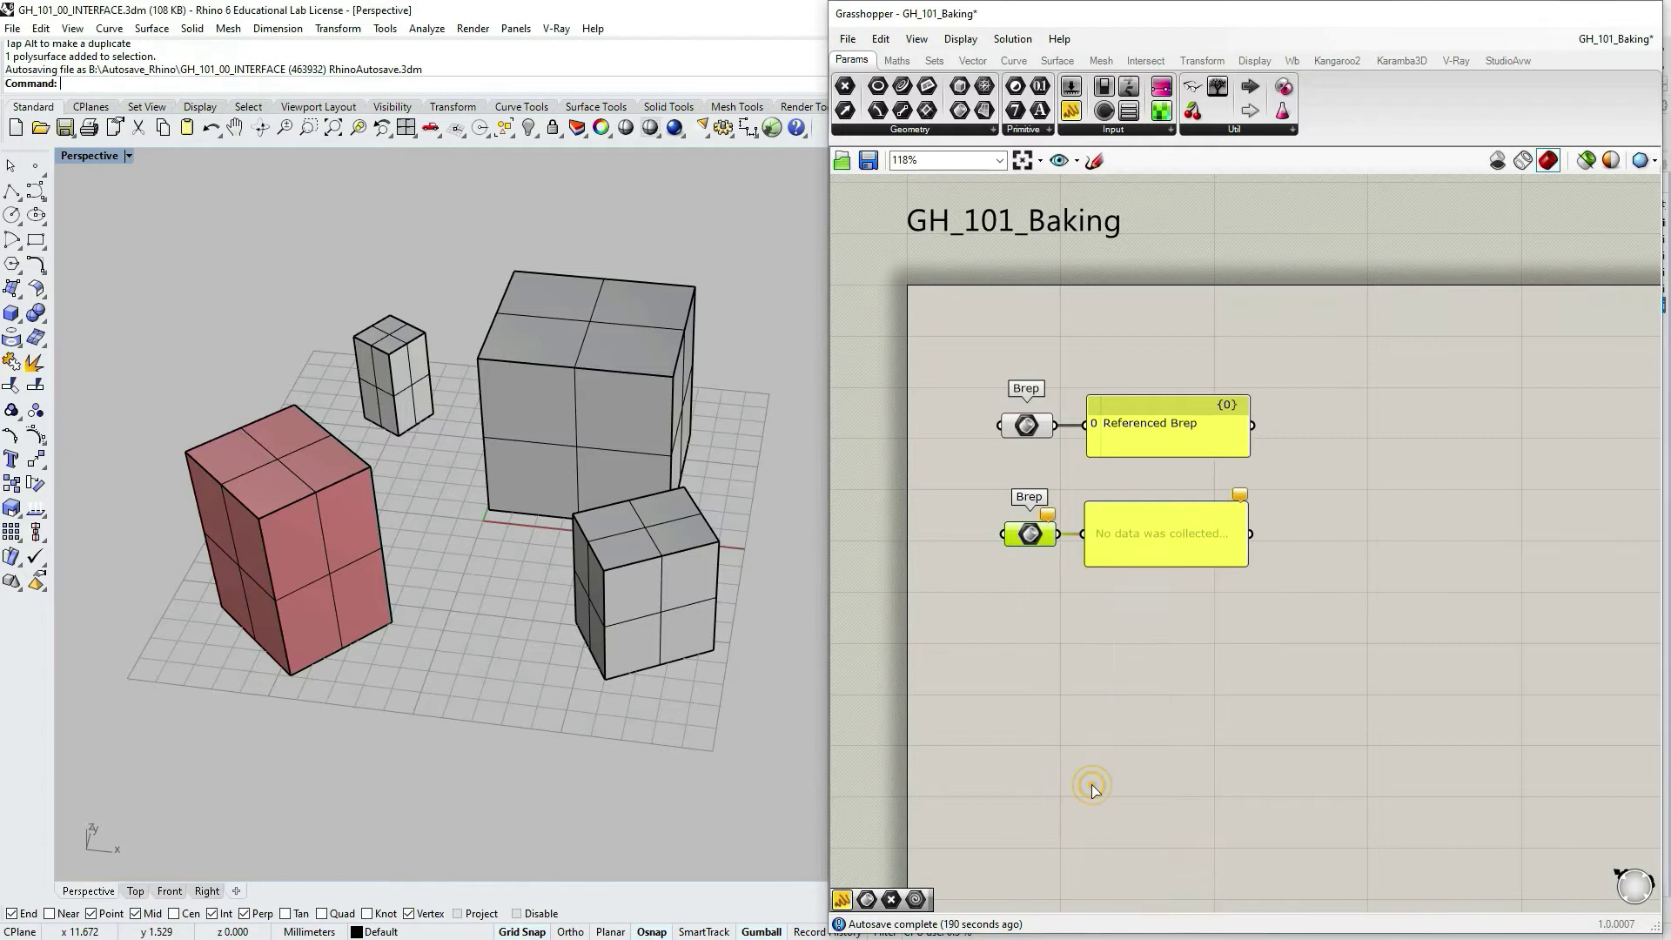
click(593, 378)
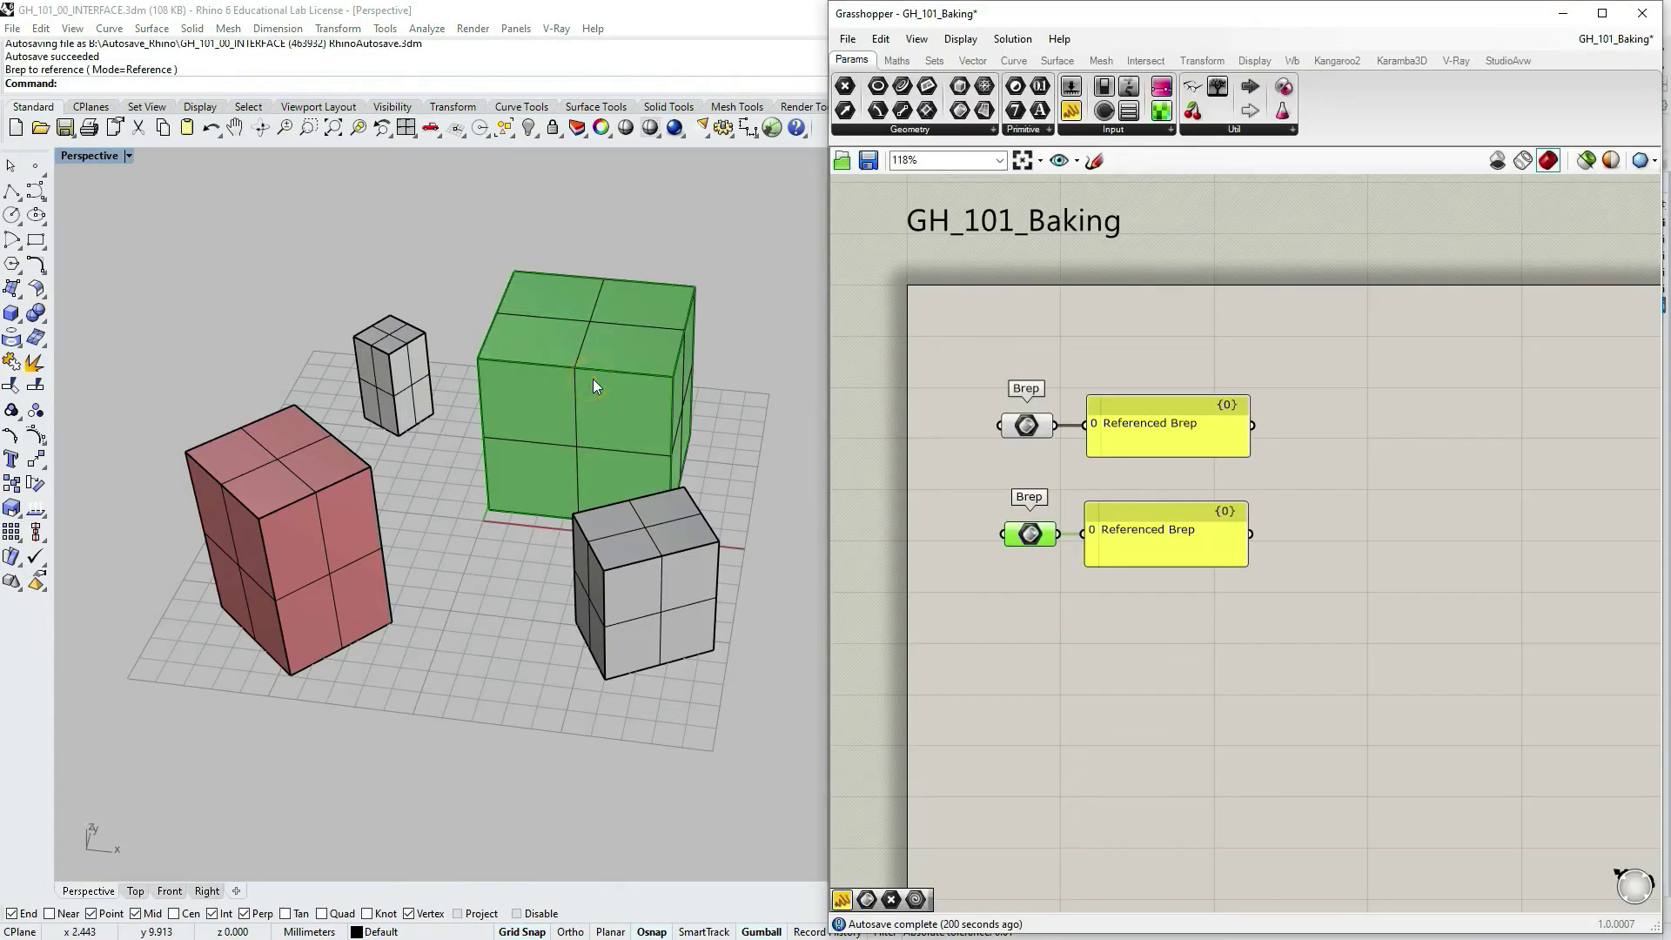
click(1123, 623)
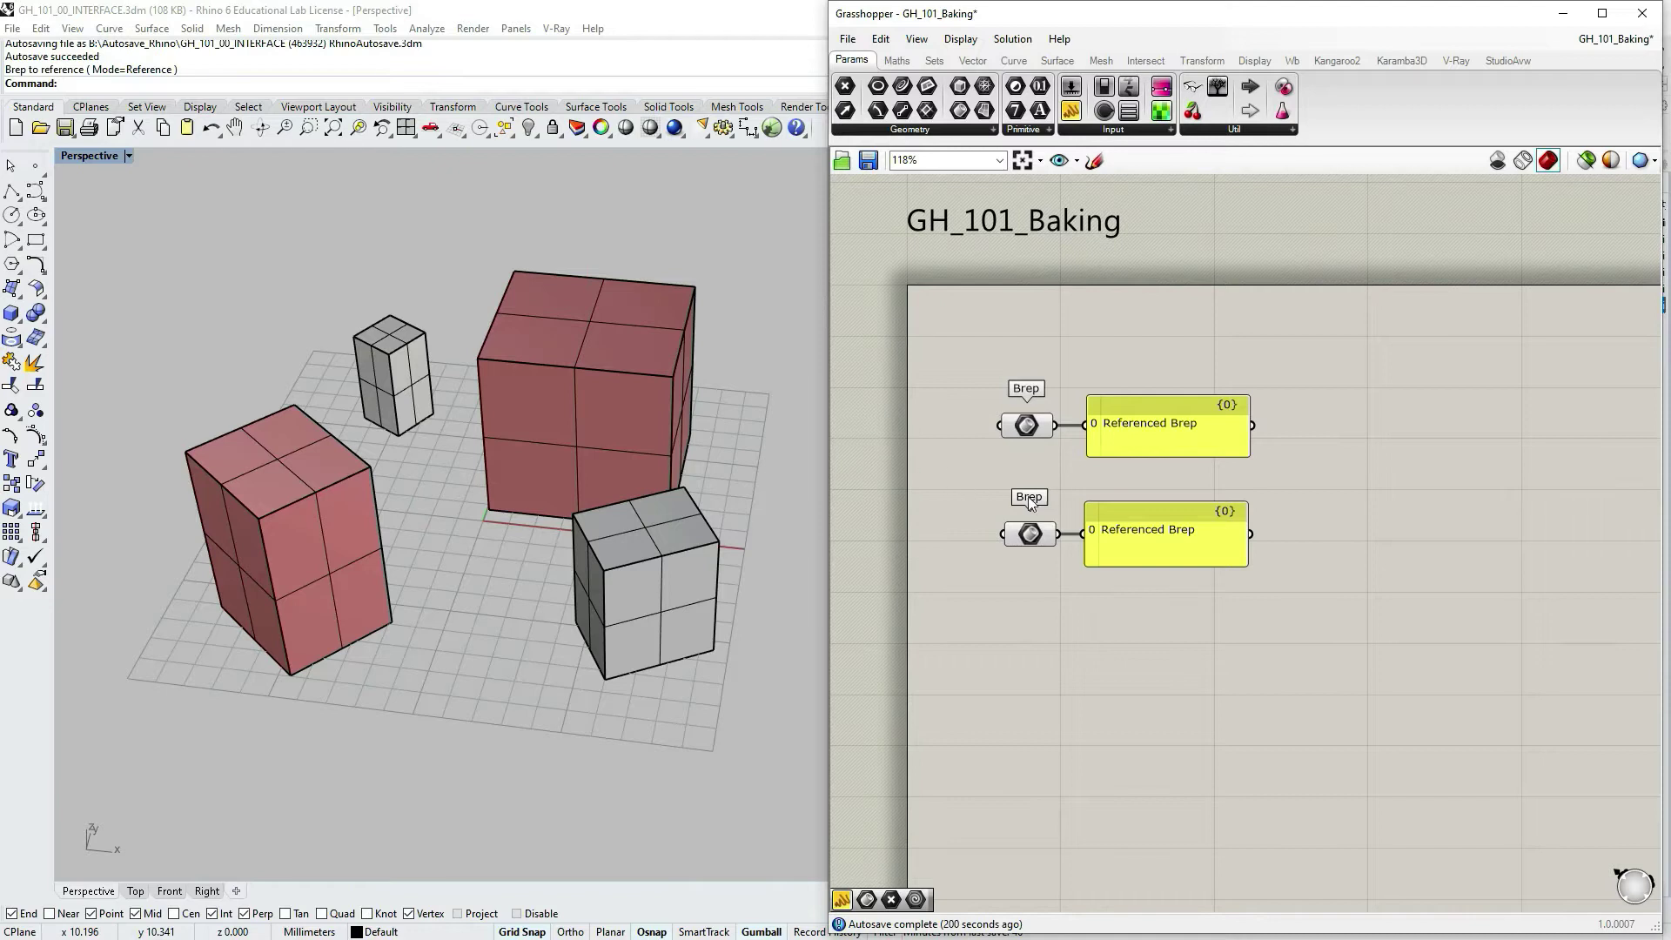
click(1028, 533)
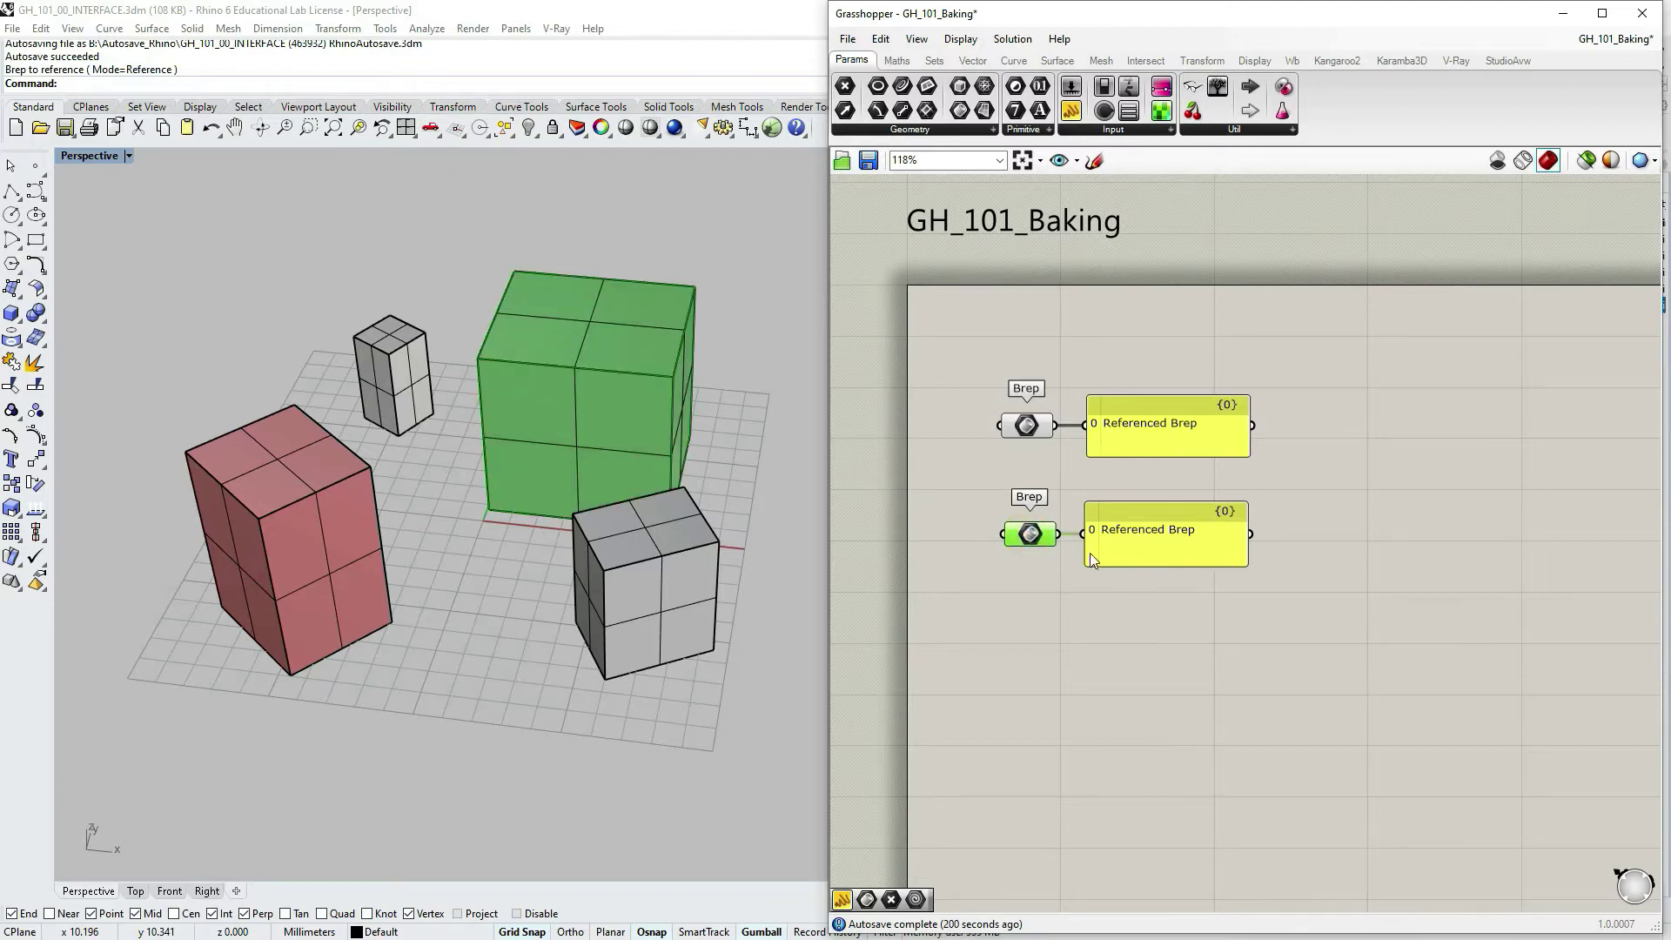
click(1037, 426)
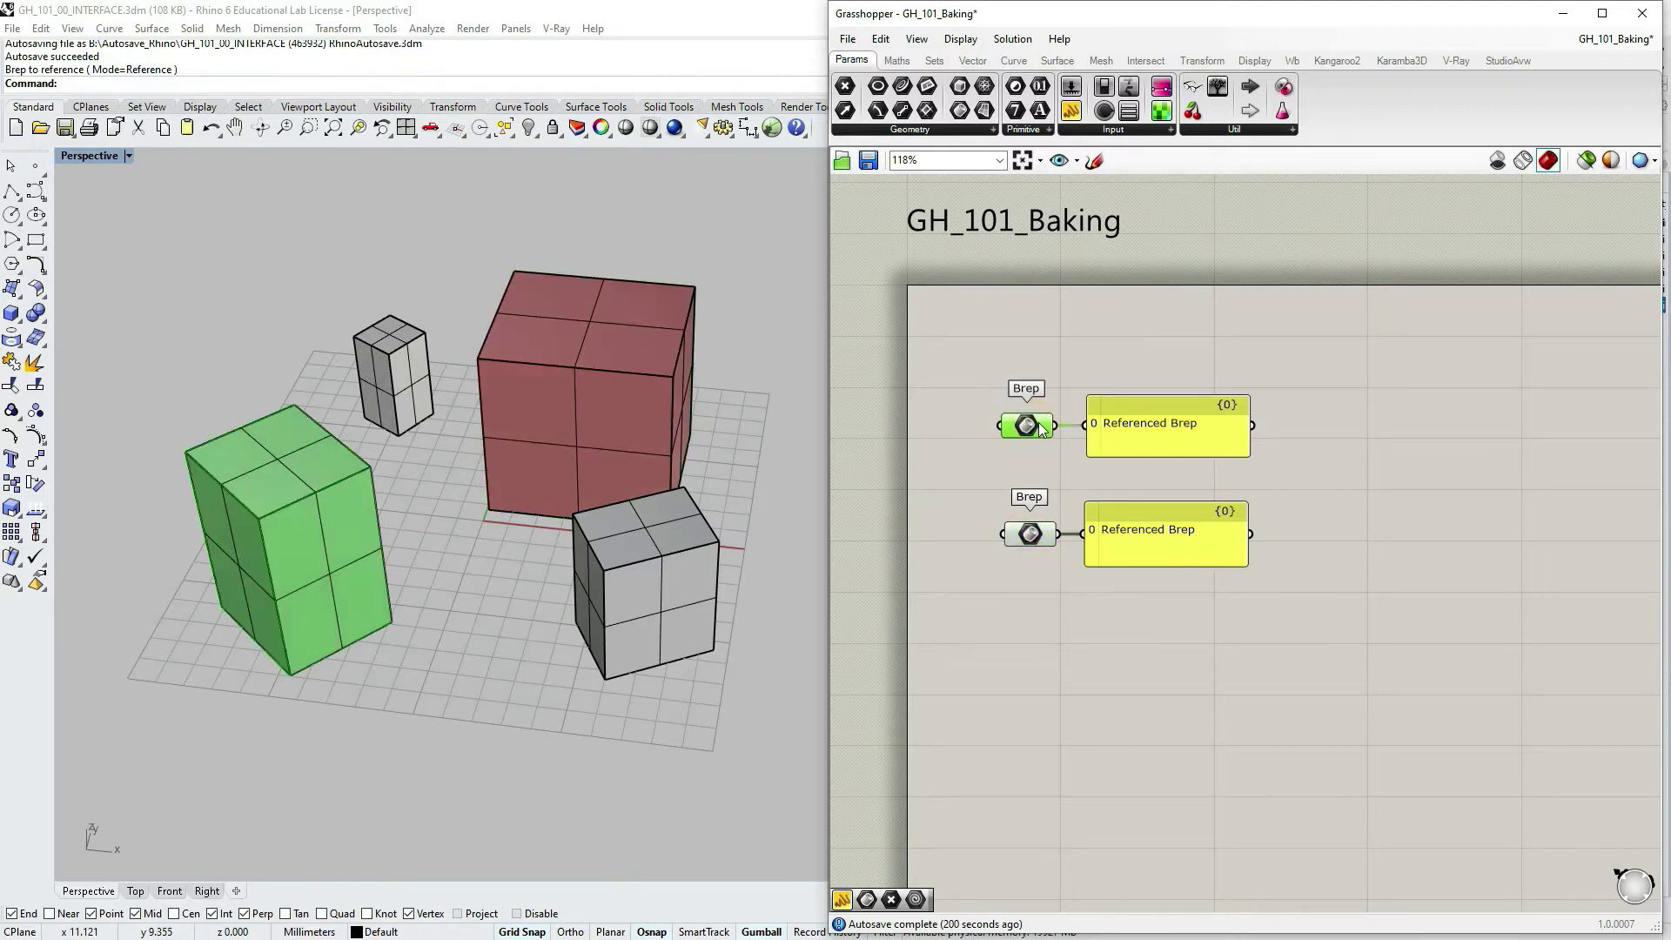
click(1031, 535)
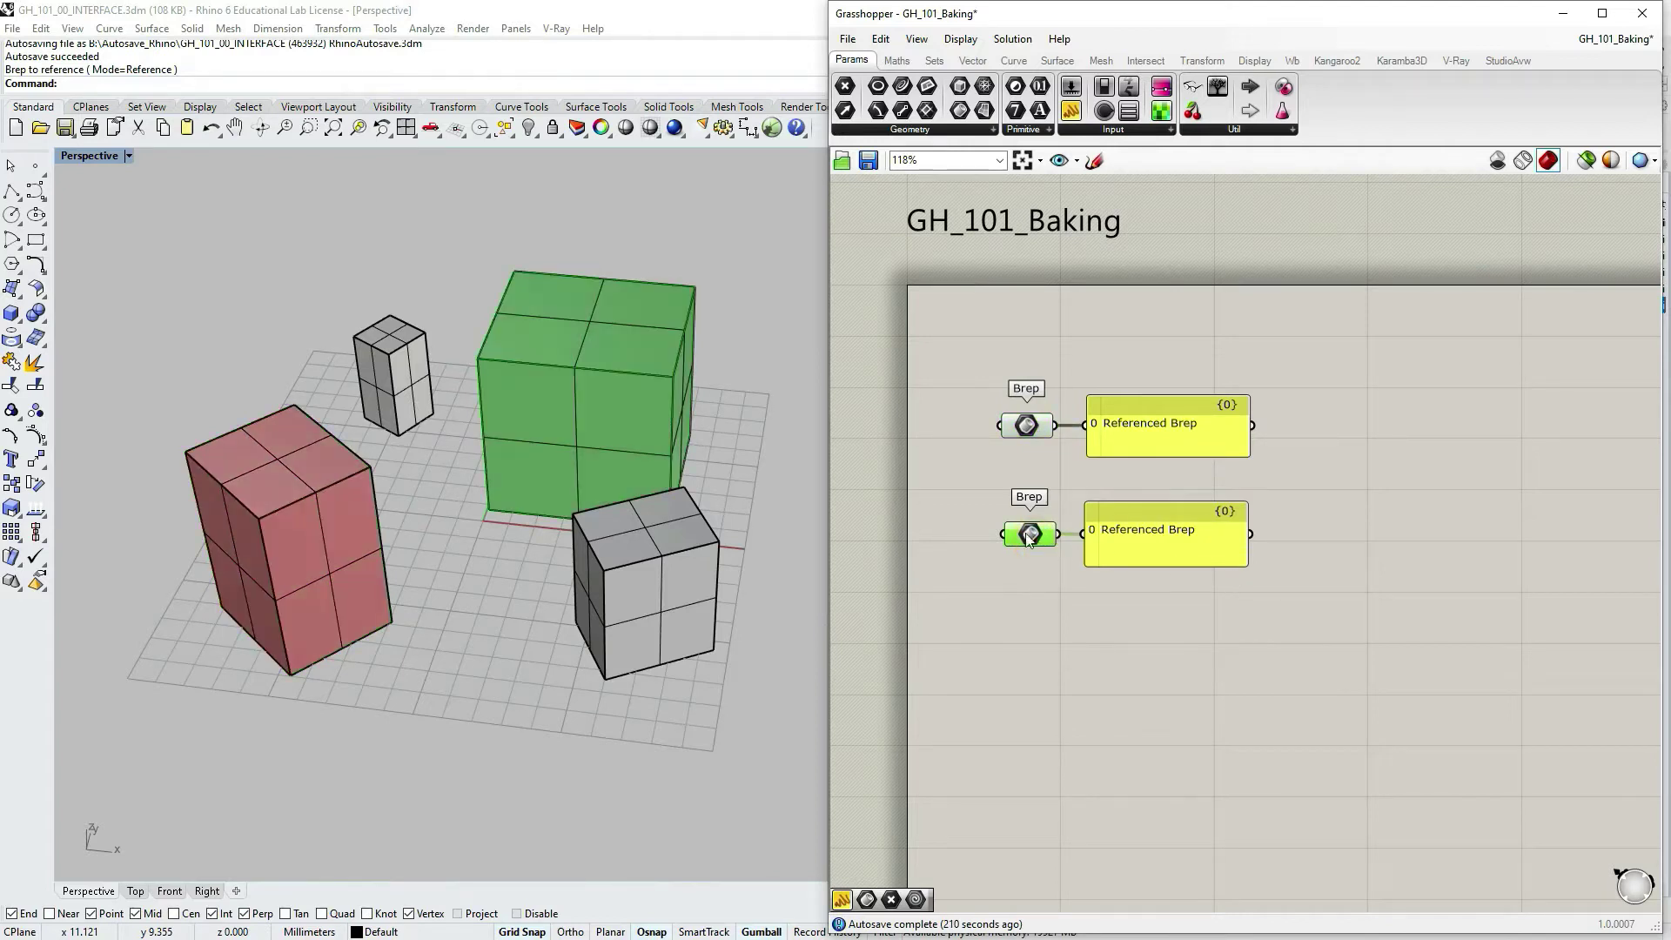
Step: Internalise the big cube's data in the lower Brep parameter
right_click(1034, 538)
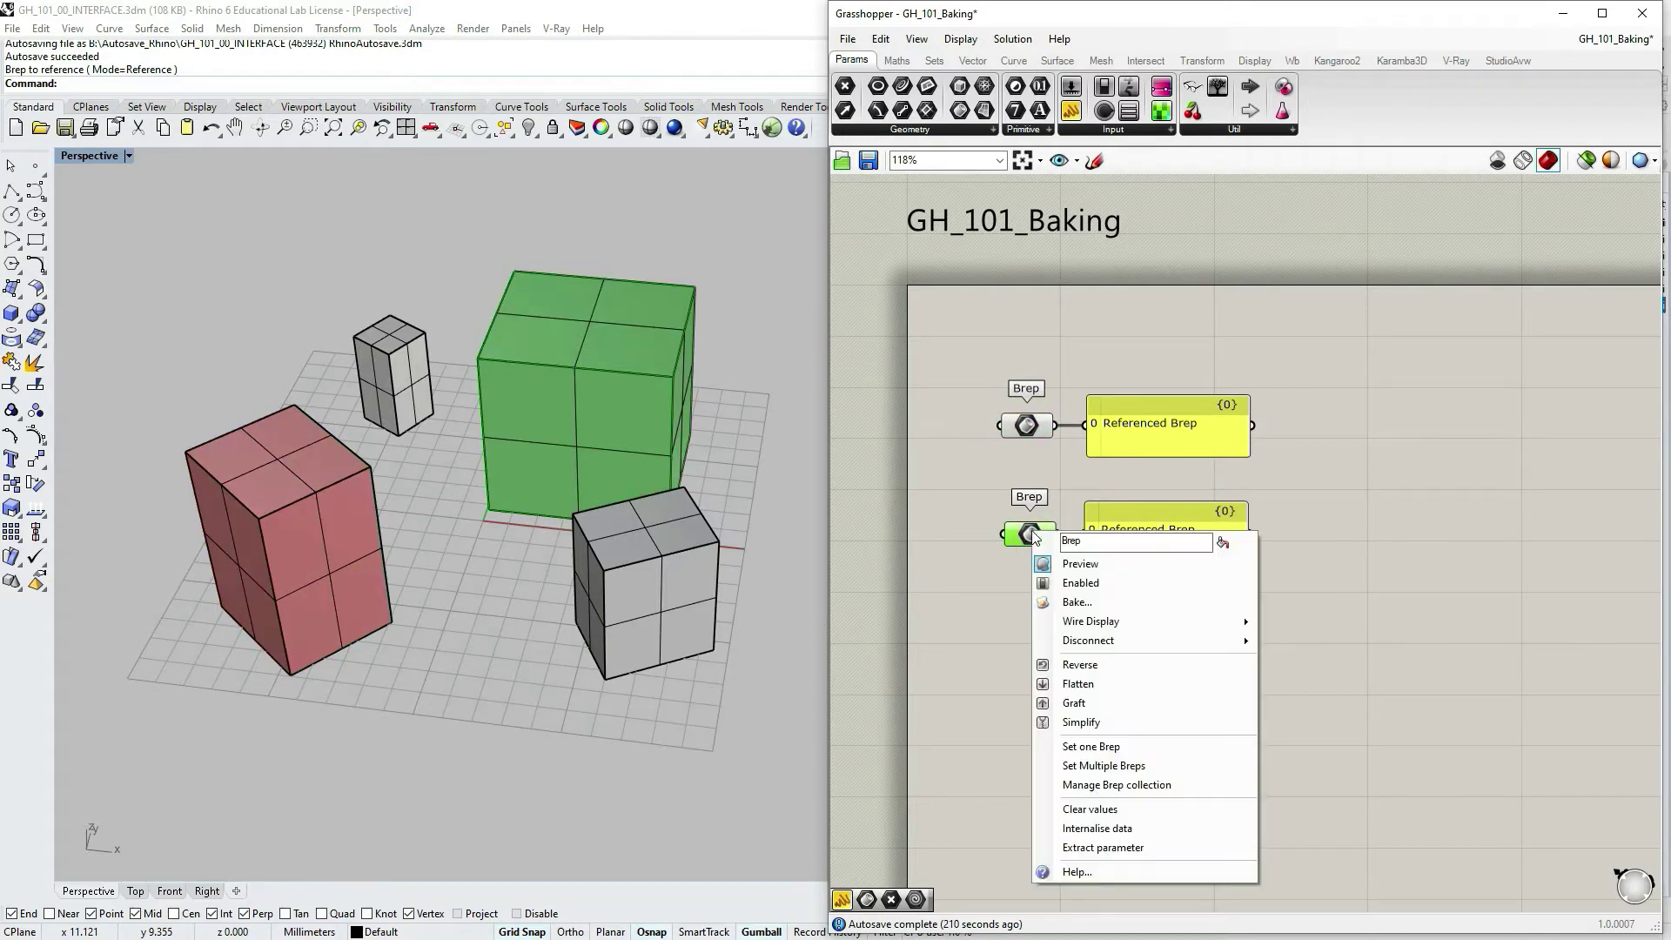
click(1086, 832)
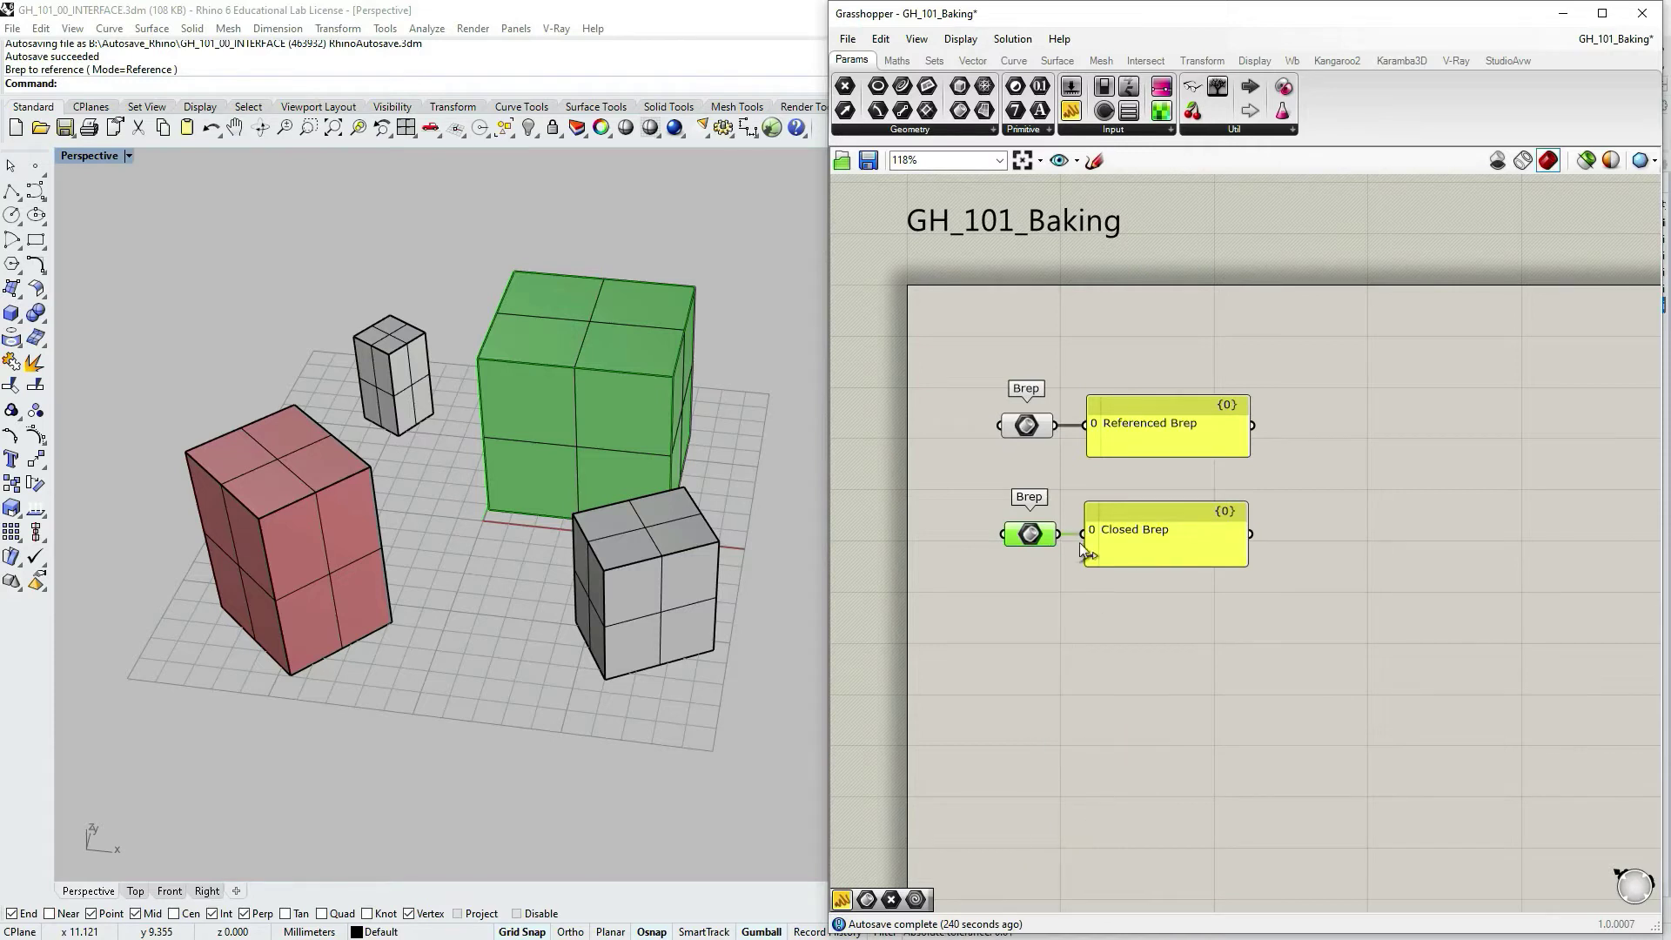
click(1131, 547)
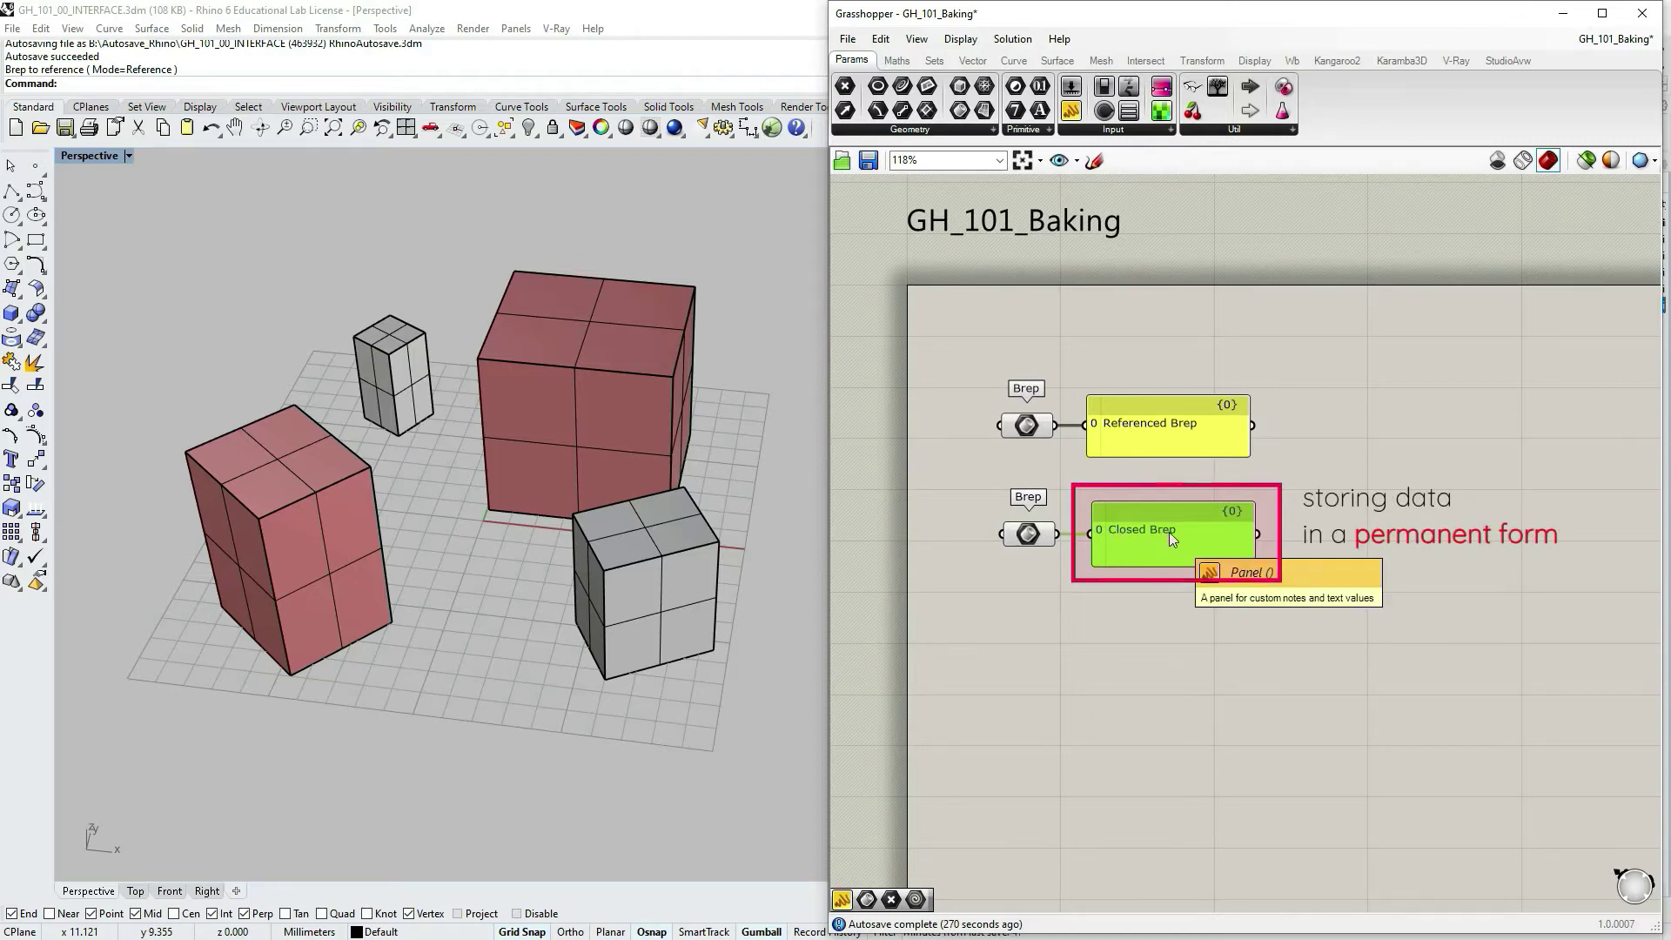
Step: Lift and shift the large box with the Gumball, then delete it from Rhino
click(621, 326)
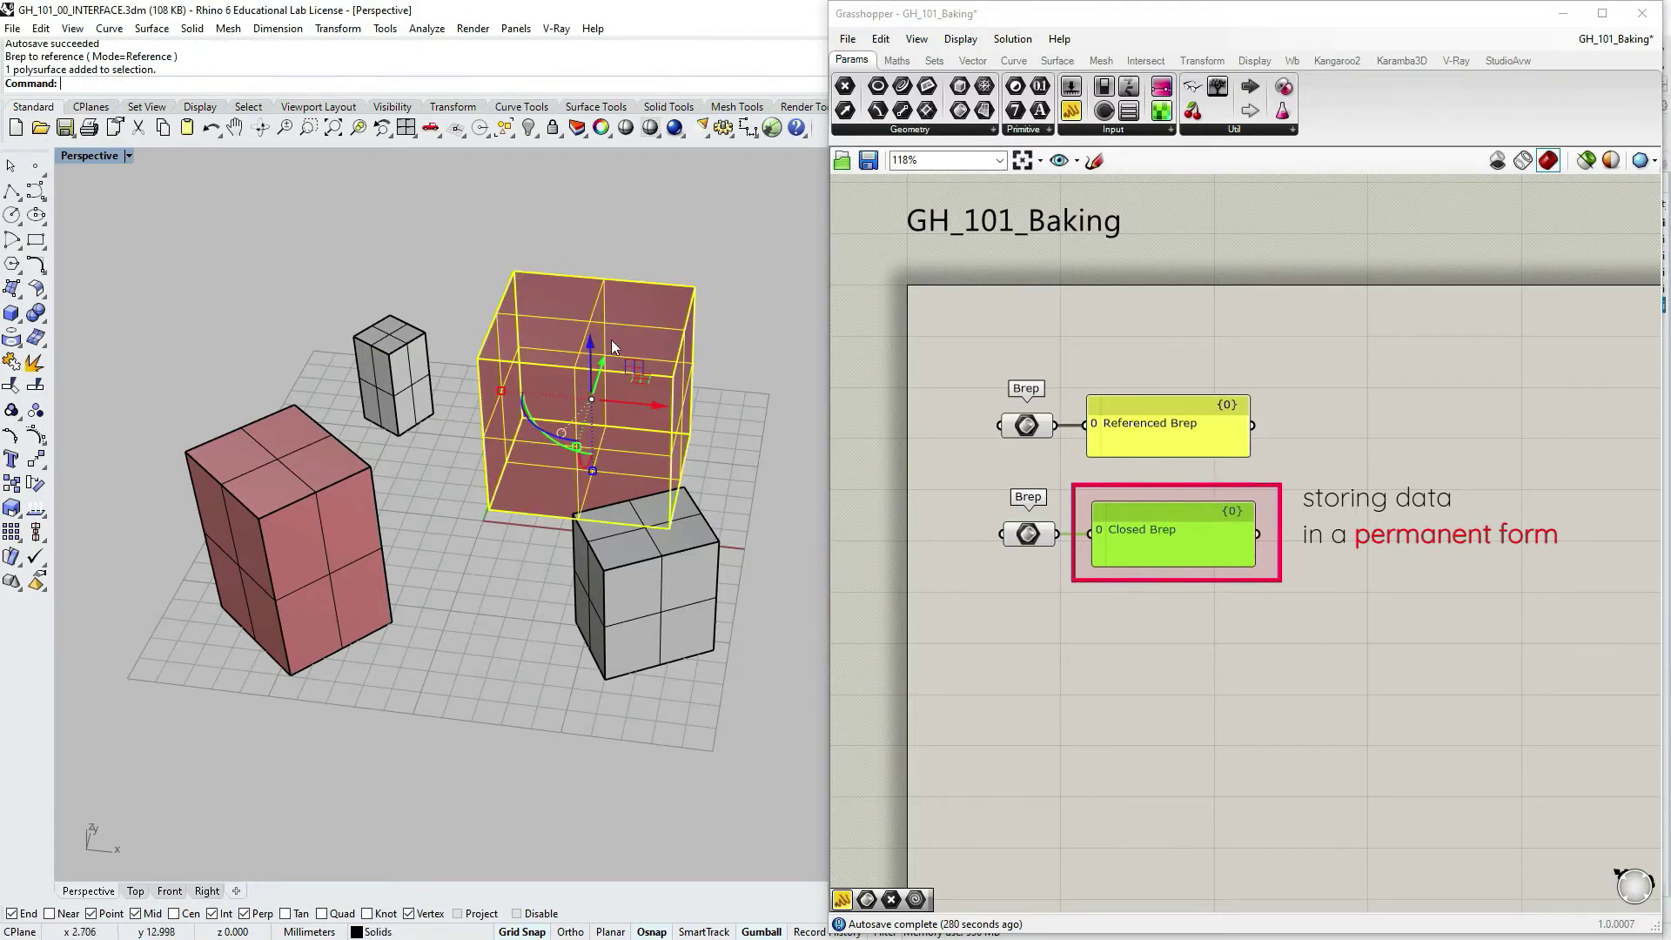
drag(588, 347, 679, 334)
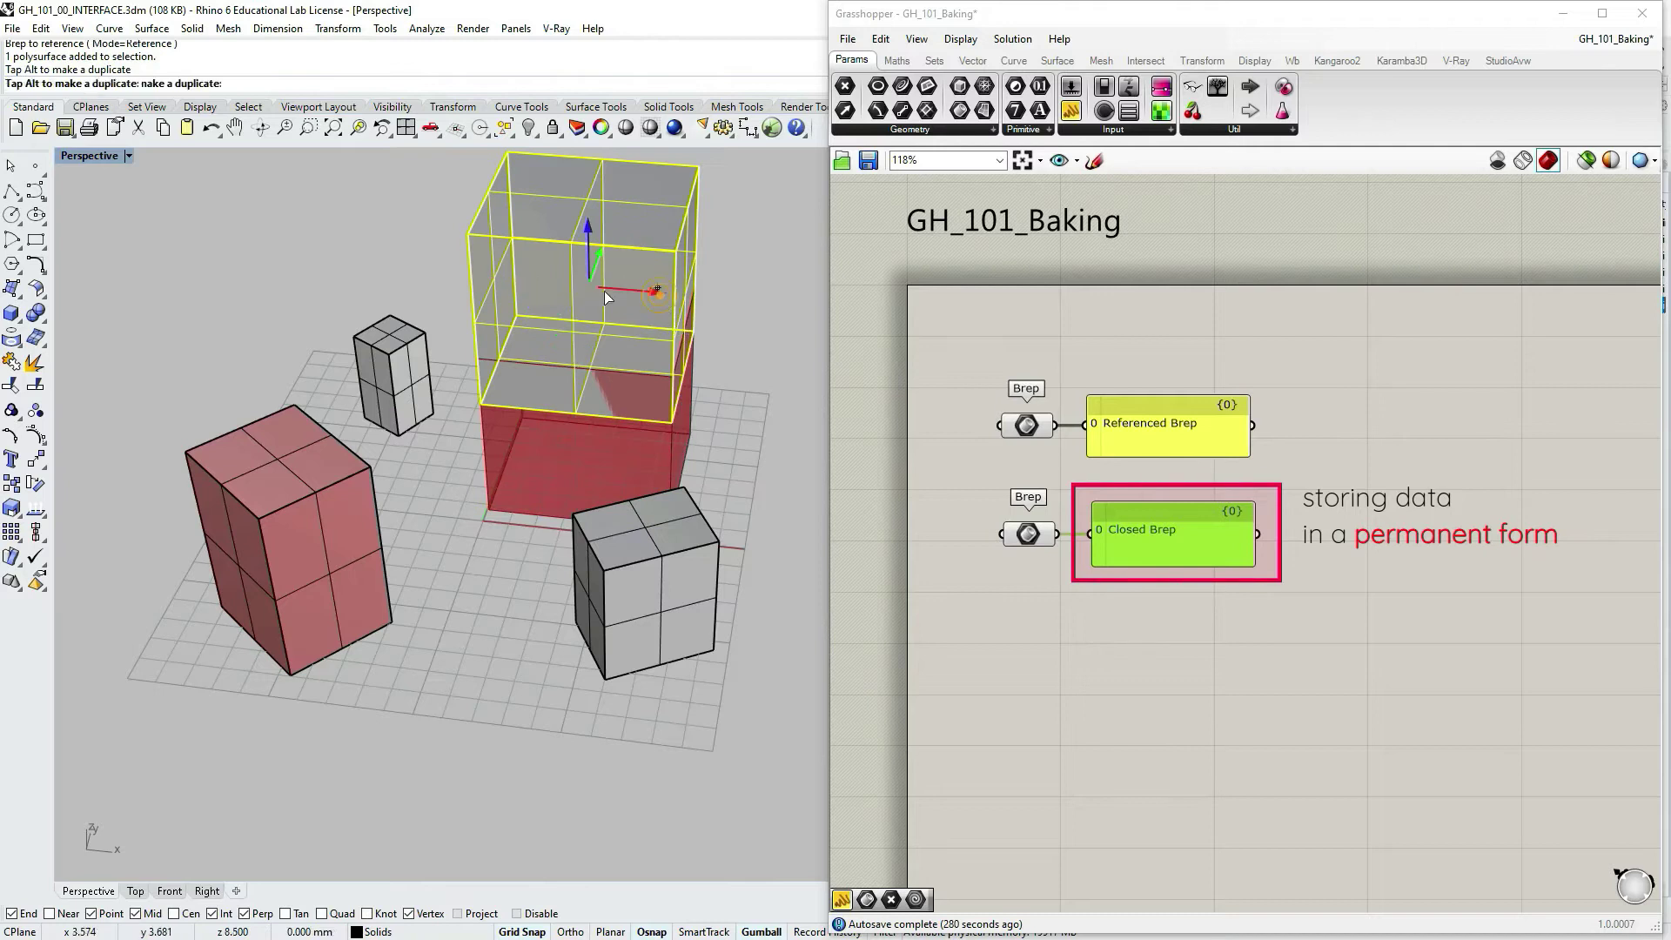
drag(604, 291, 535, 373)
key(Delete)
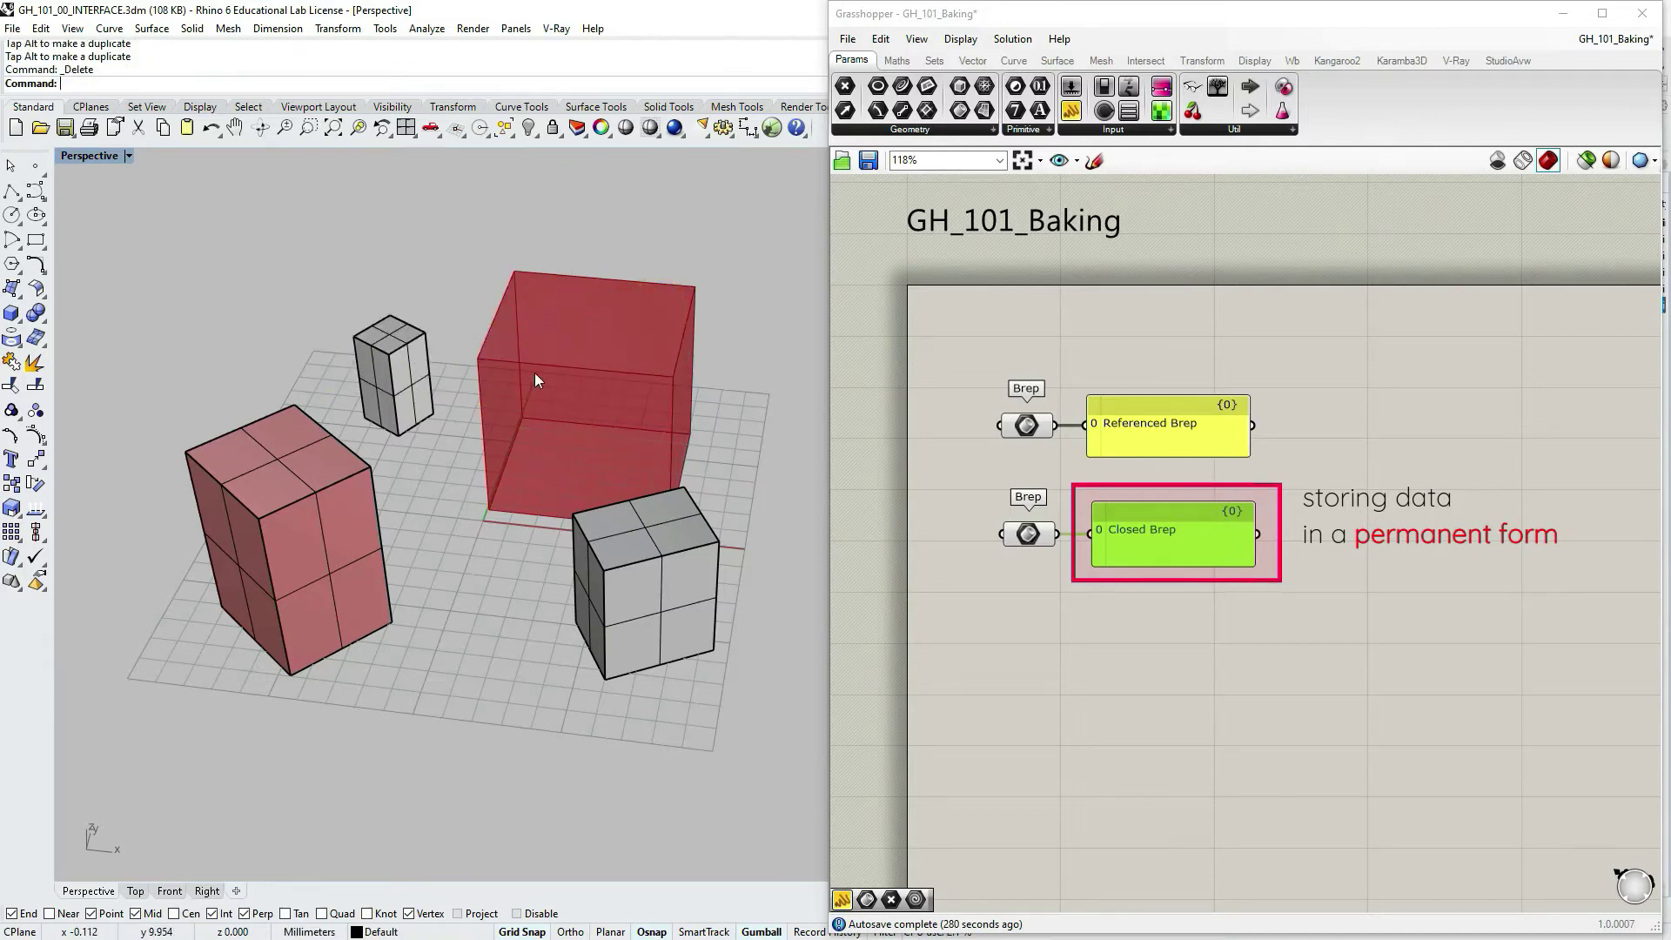
Step: Select the lower Brep parameter to confirm its stored box still previews
click(1028, 535)
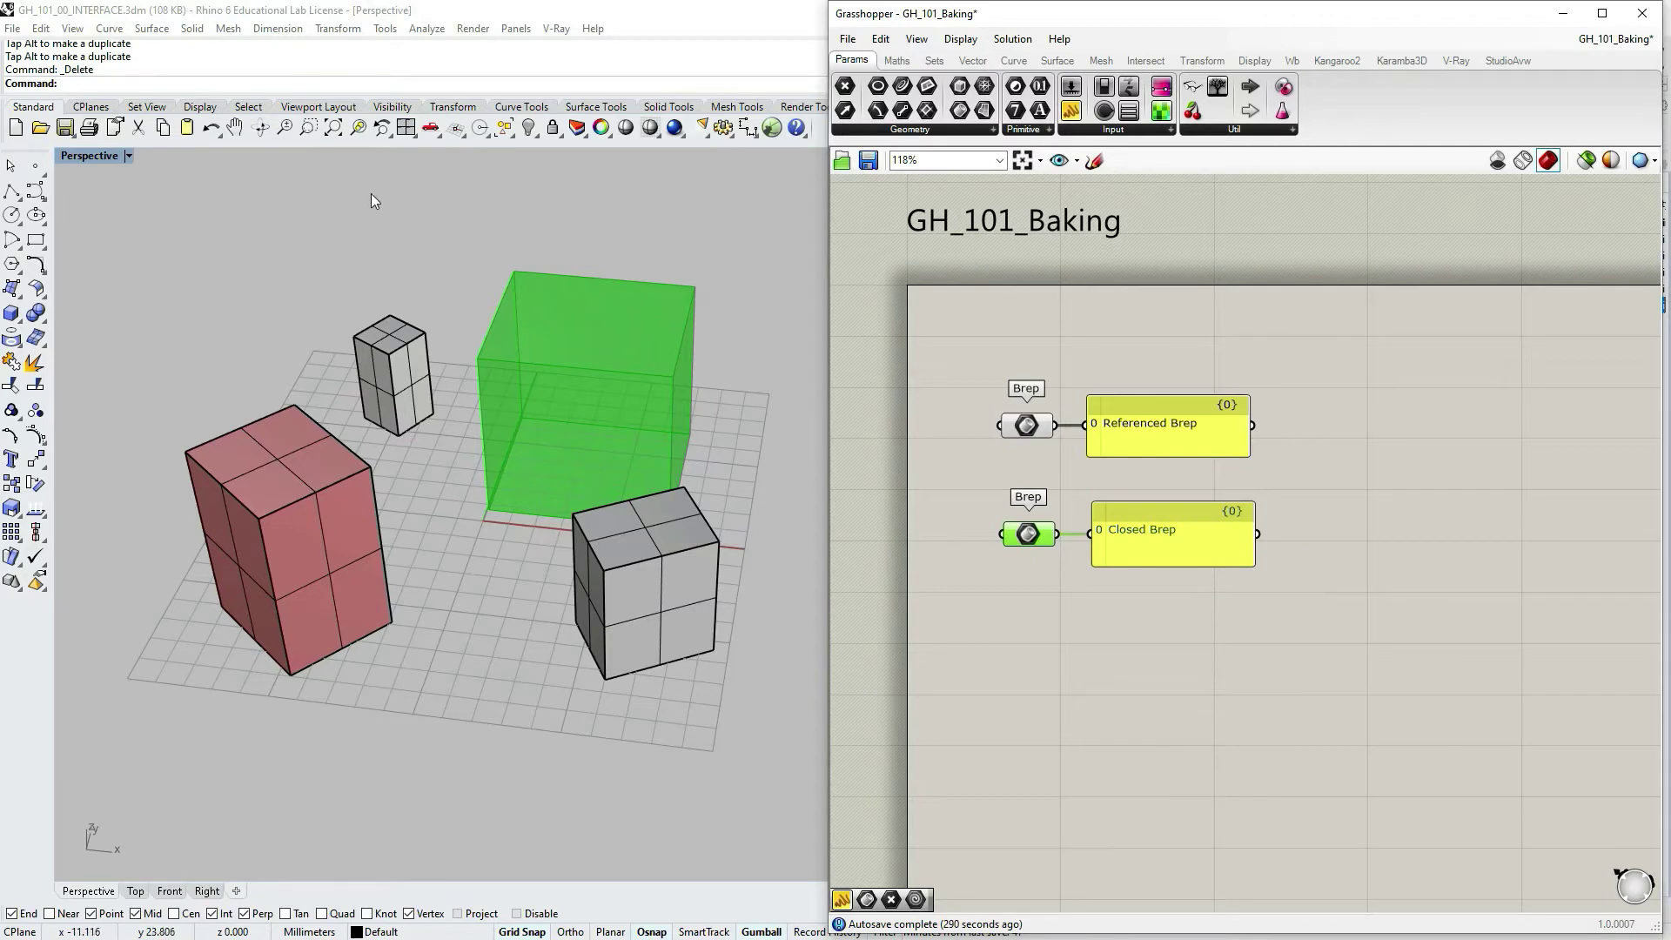
drag(369, 191, 727, 603)
click(1029, 535)
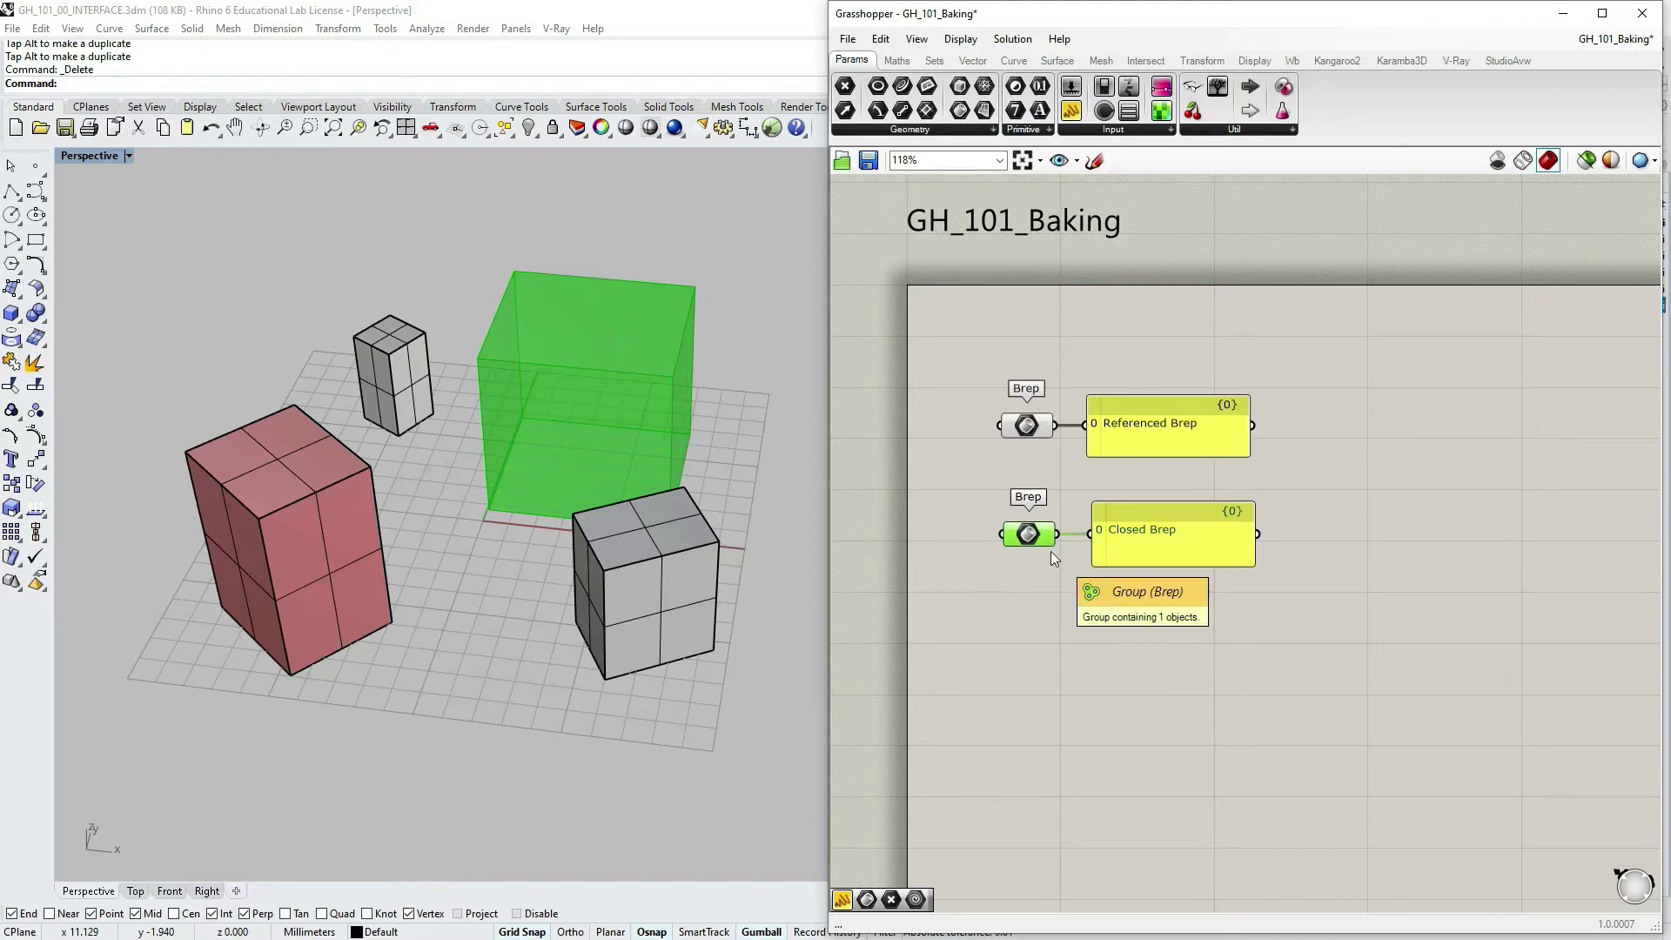
Step: Restore the deleted box, shift the Closed Brep panel right, and place a Geometry parameter
key(ctrl+z)
drag(1175, 538, 1297, 537)
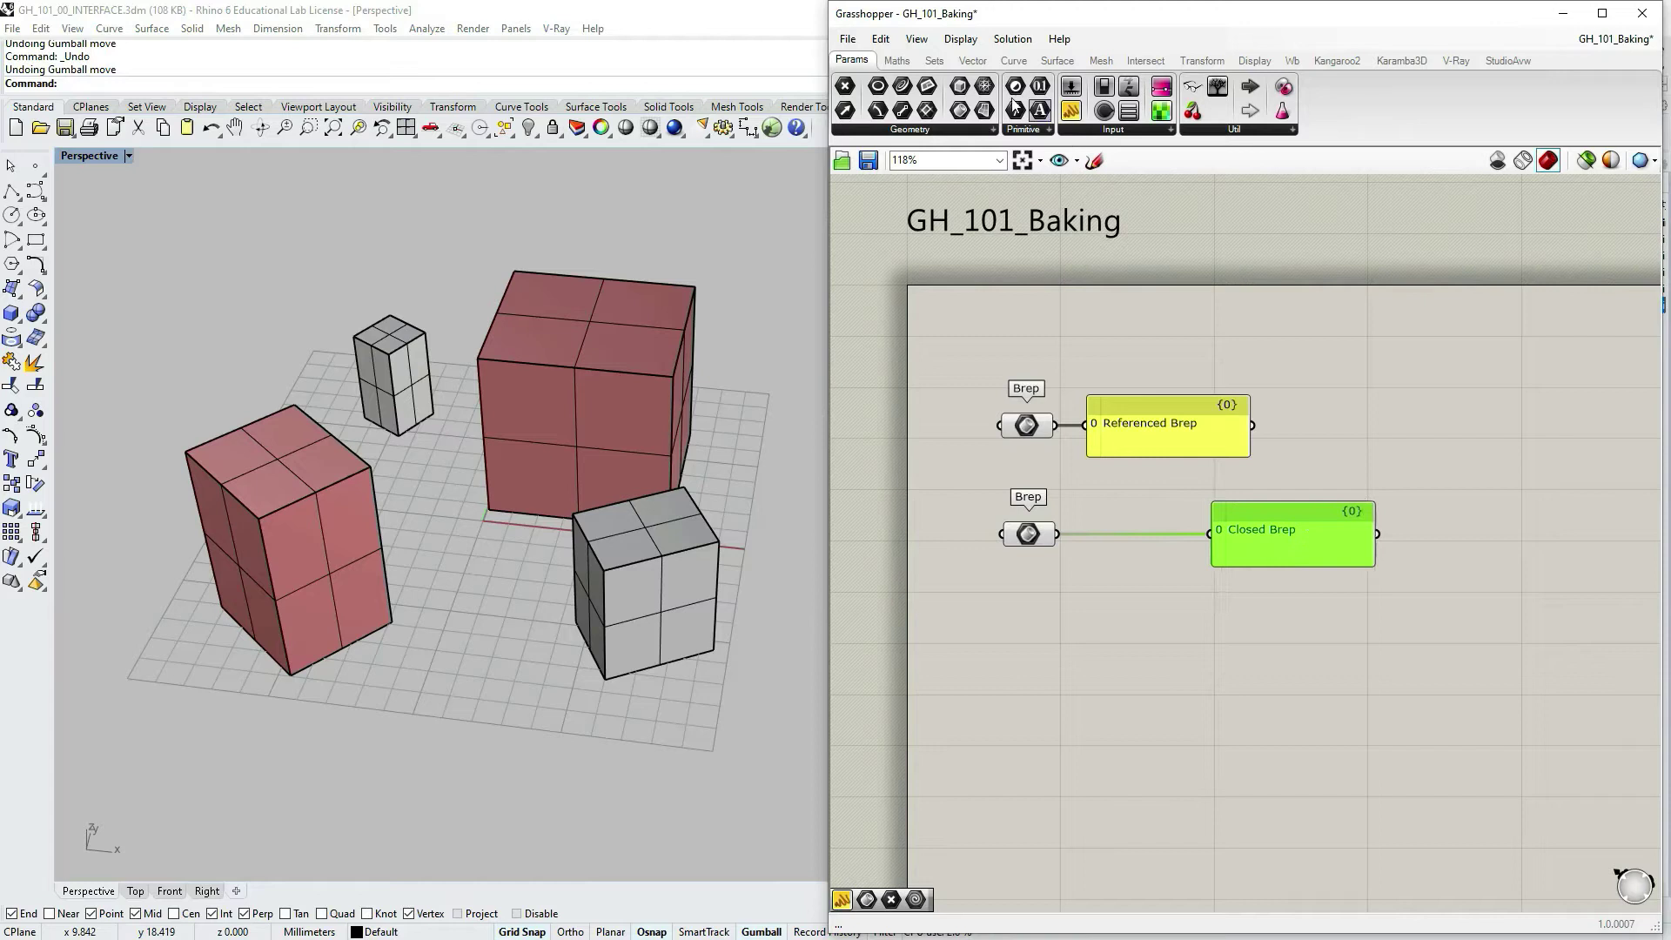
click(965, 131)
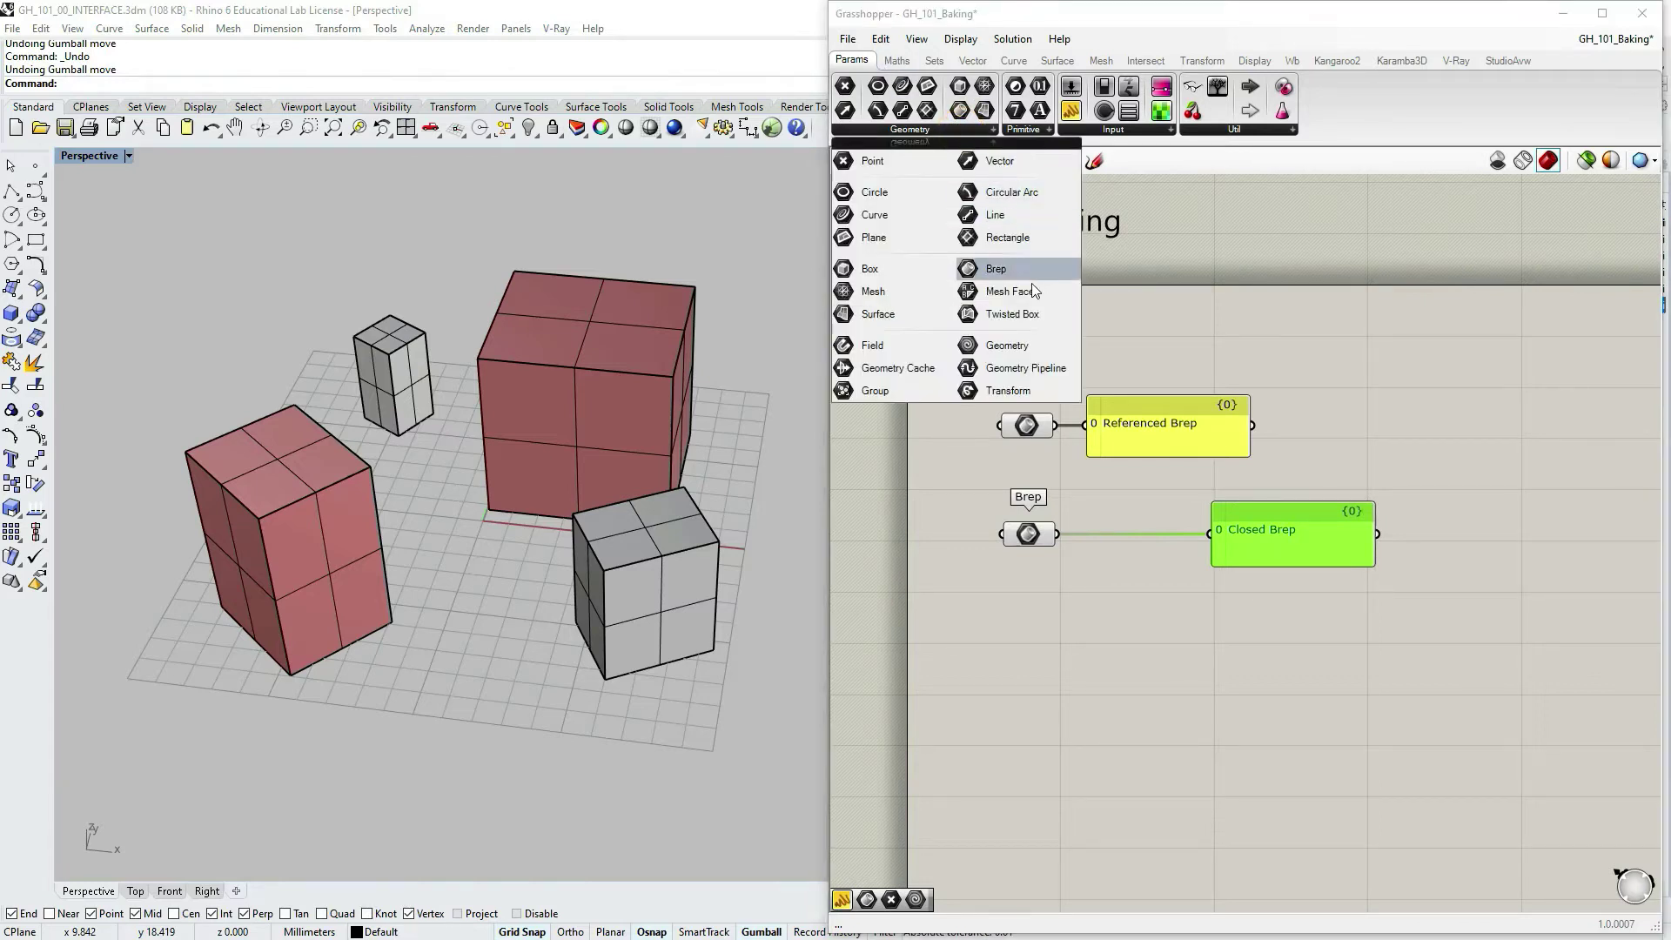
drag(992, 348, 1132, 625)
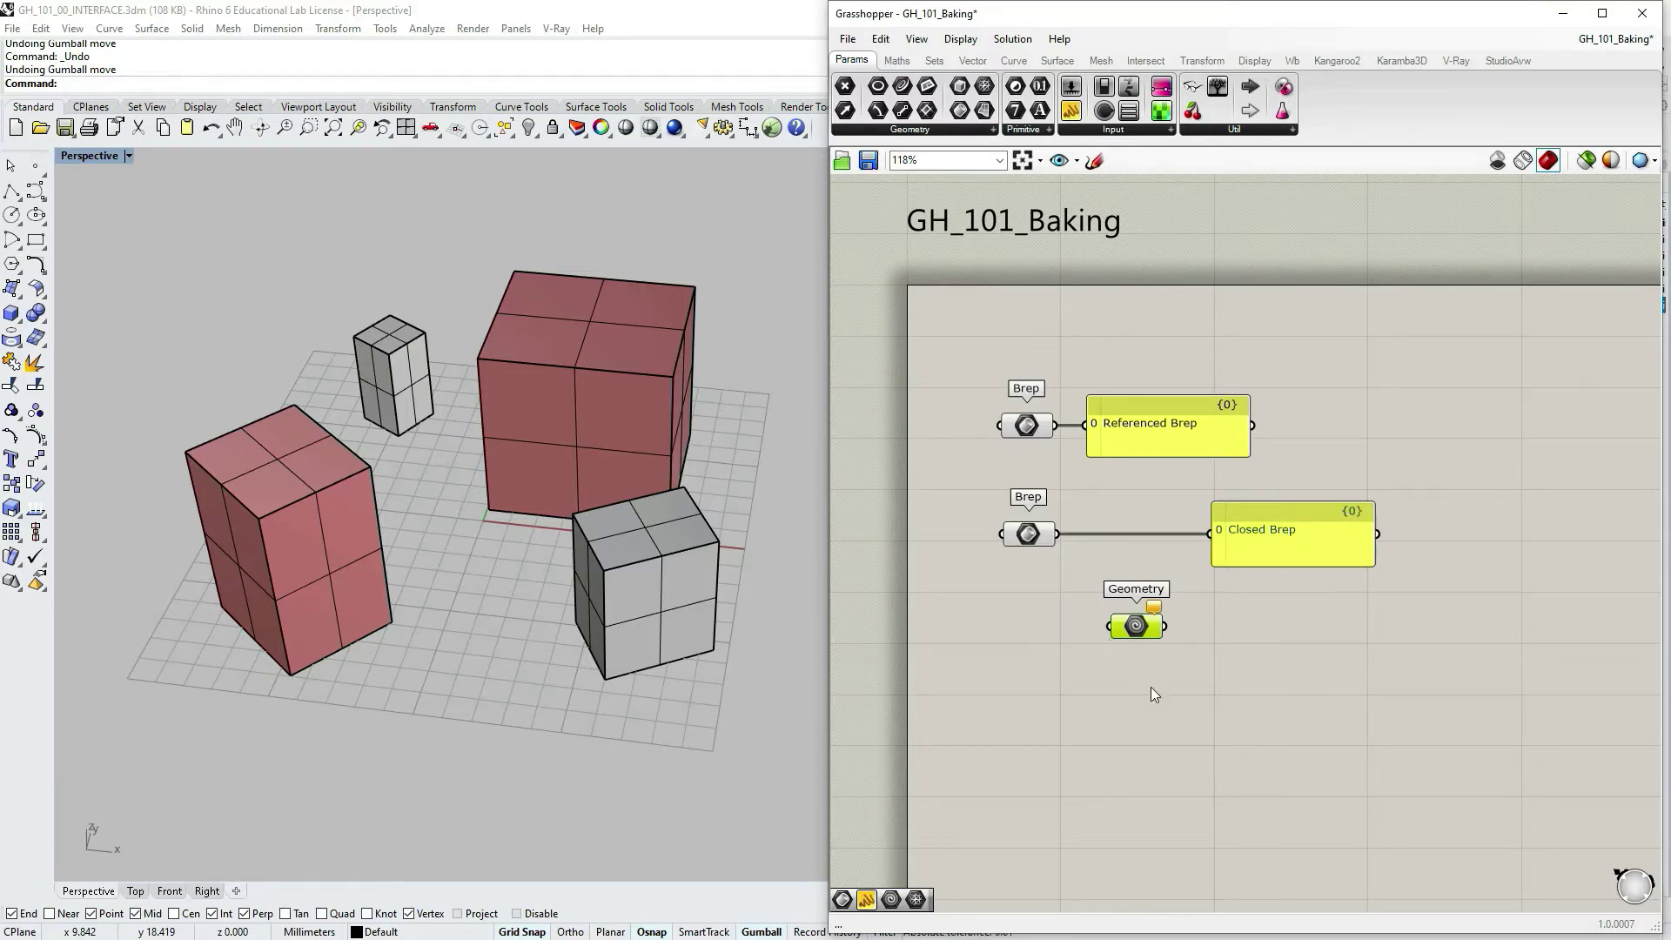
Step: Wire the lower Brep into Geometry and Geometry into the Closed Brep panel
drag(1058, 533, 1204, 531)
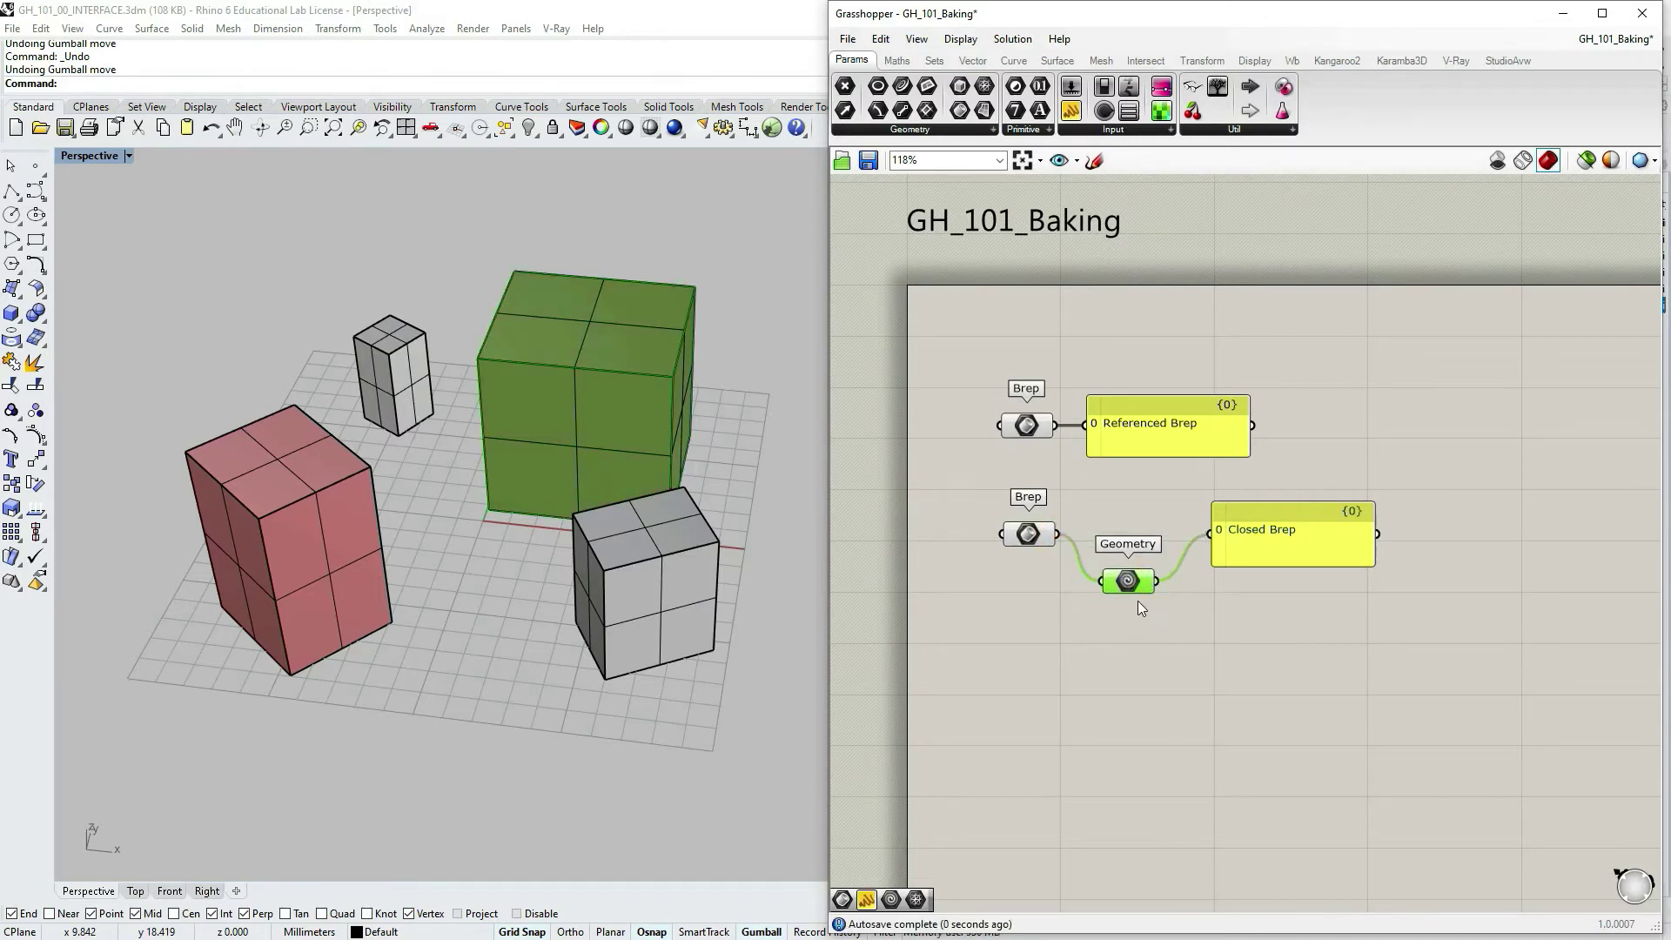
drag(1131, 581, 1015, 541)
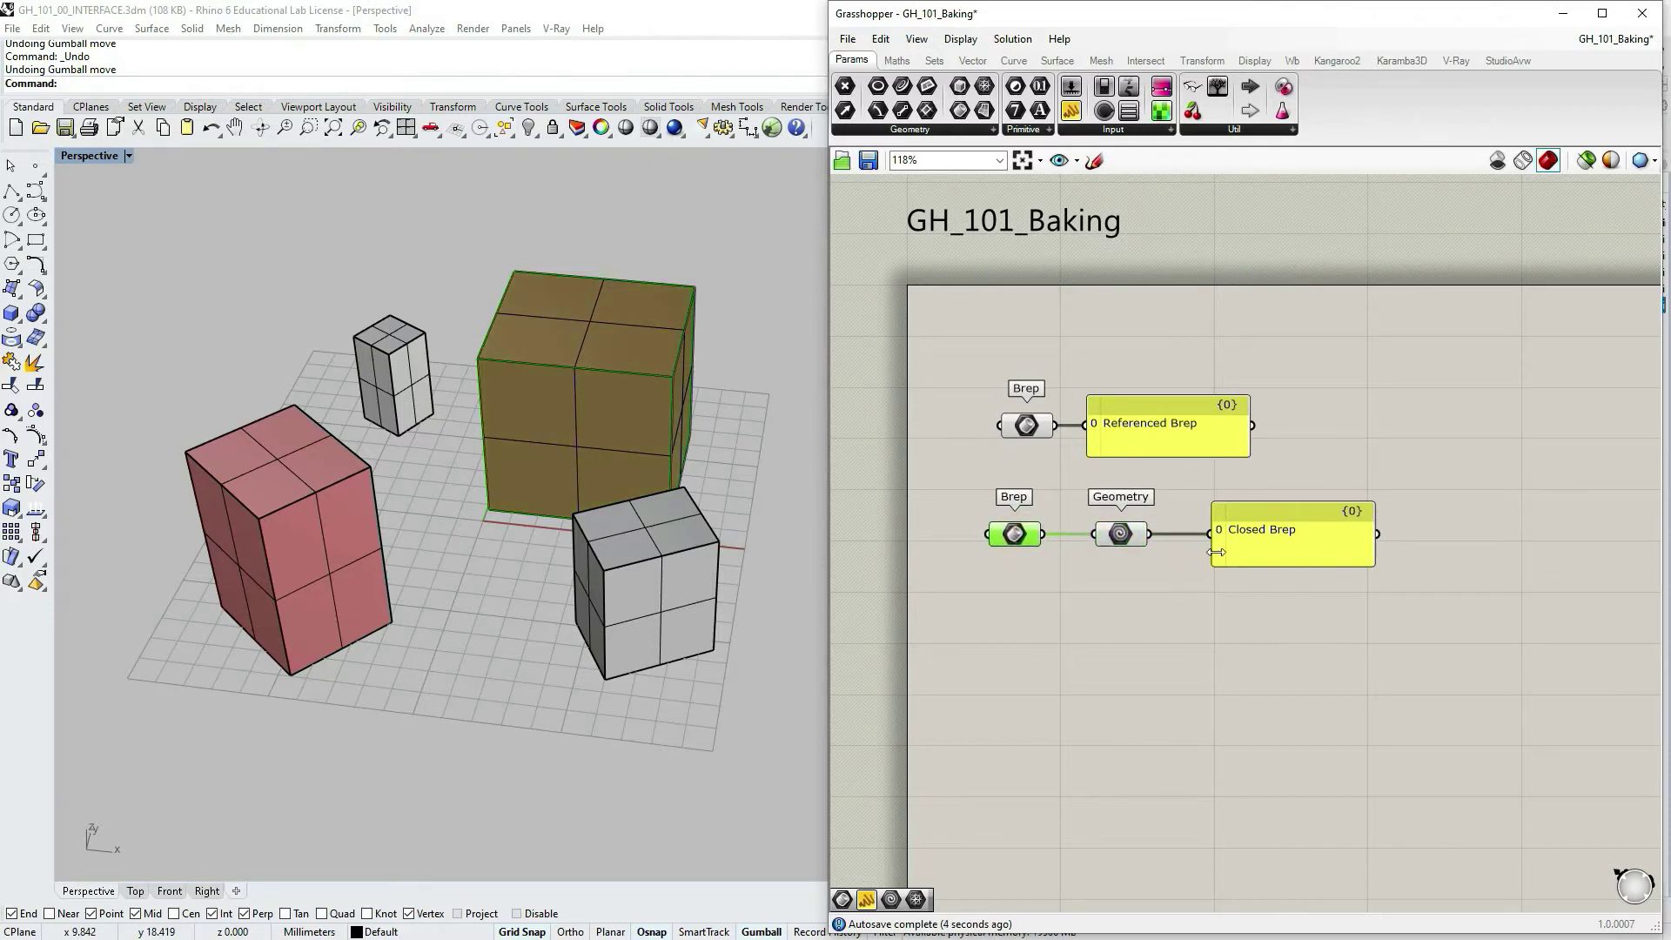
click(1122, 534)
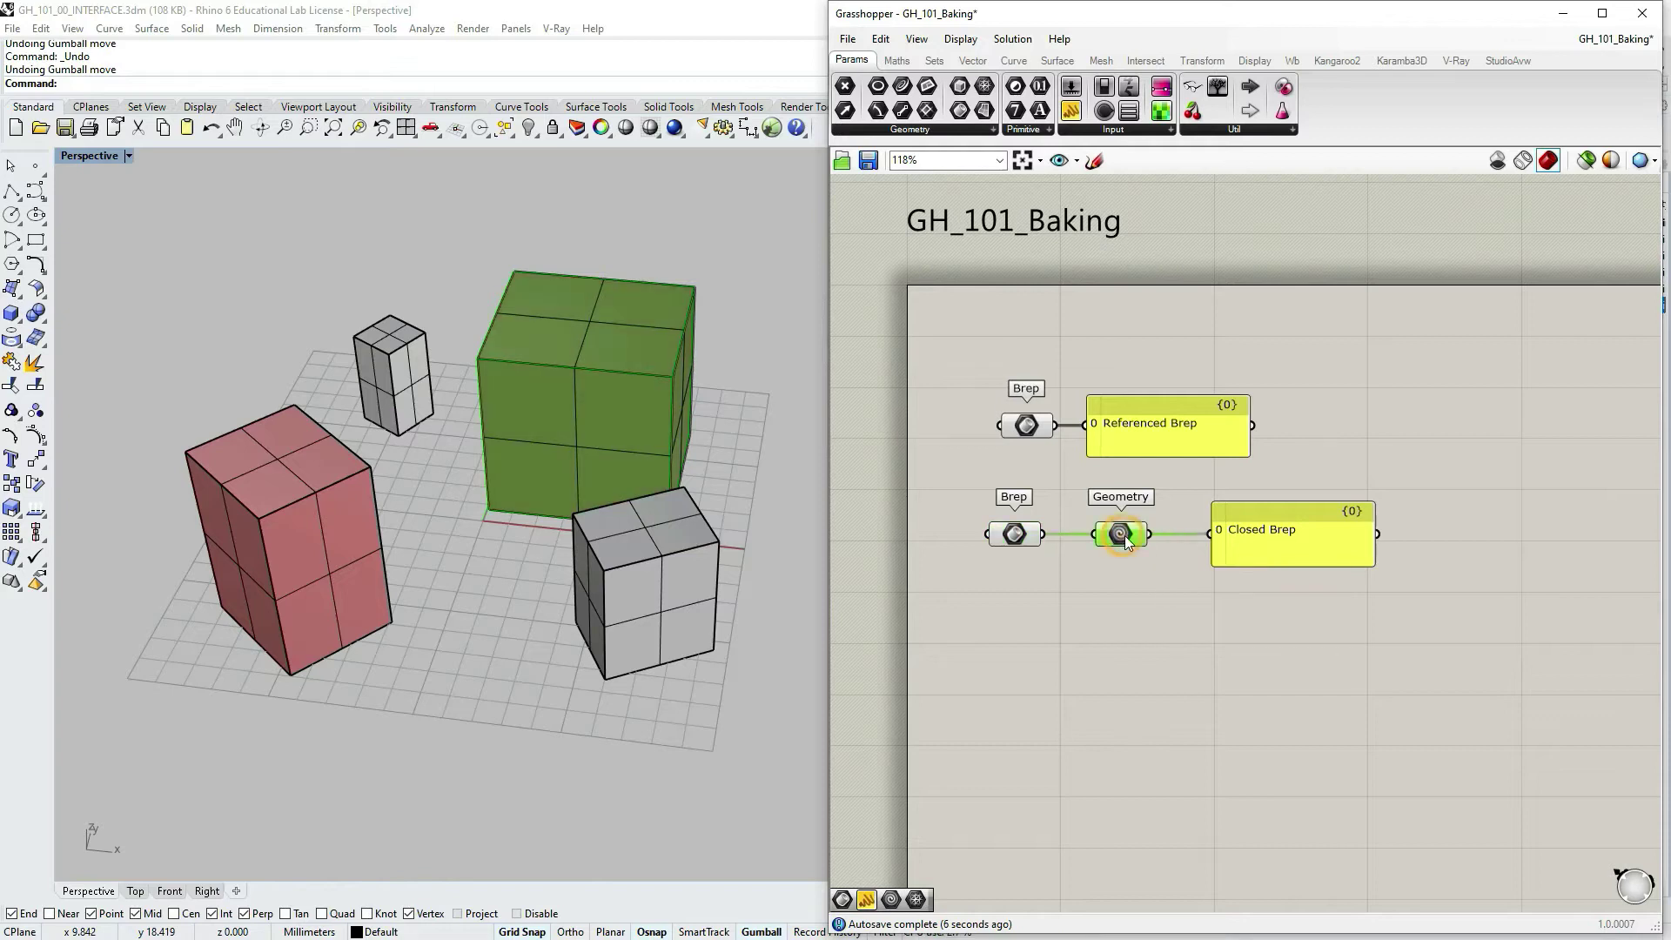
Step: Hide the large cube in Rhino with the hide command
click(624, 331)
text(hide)
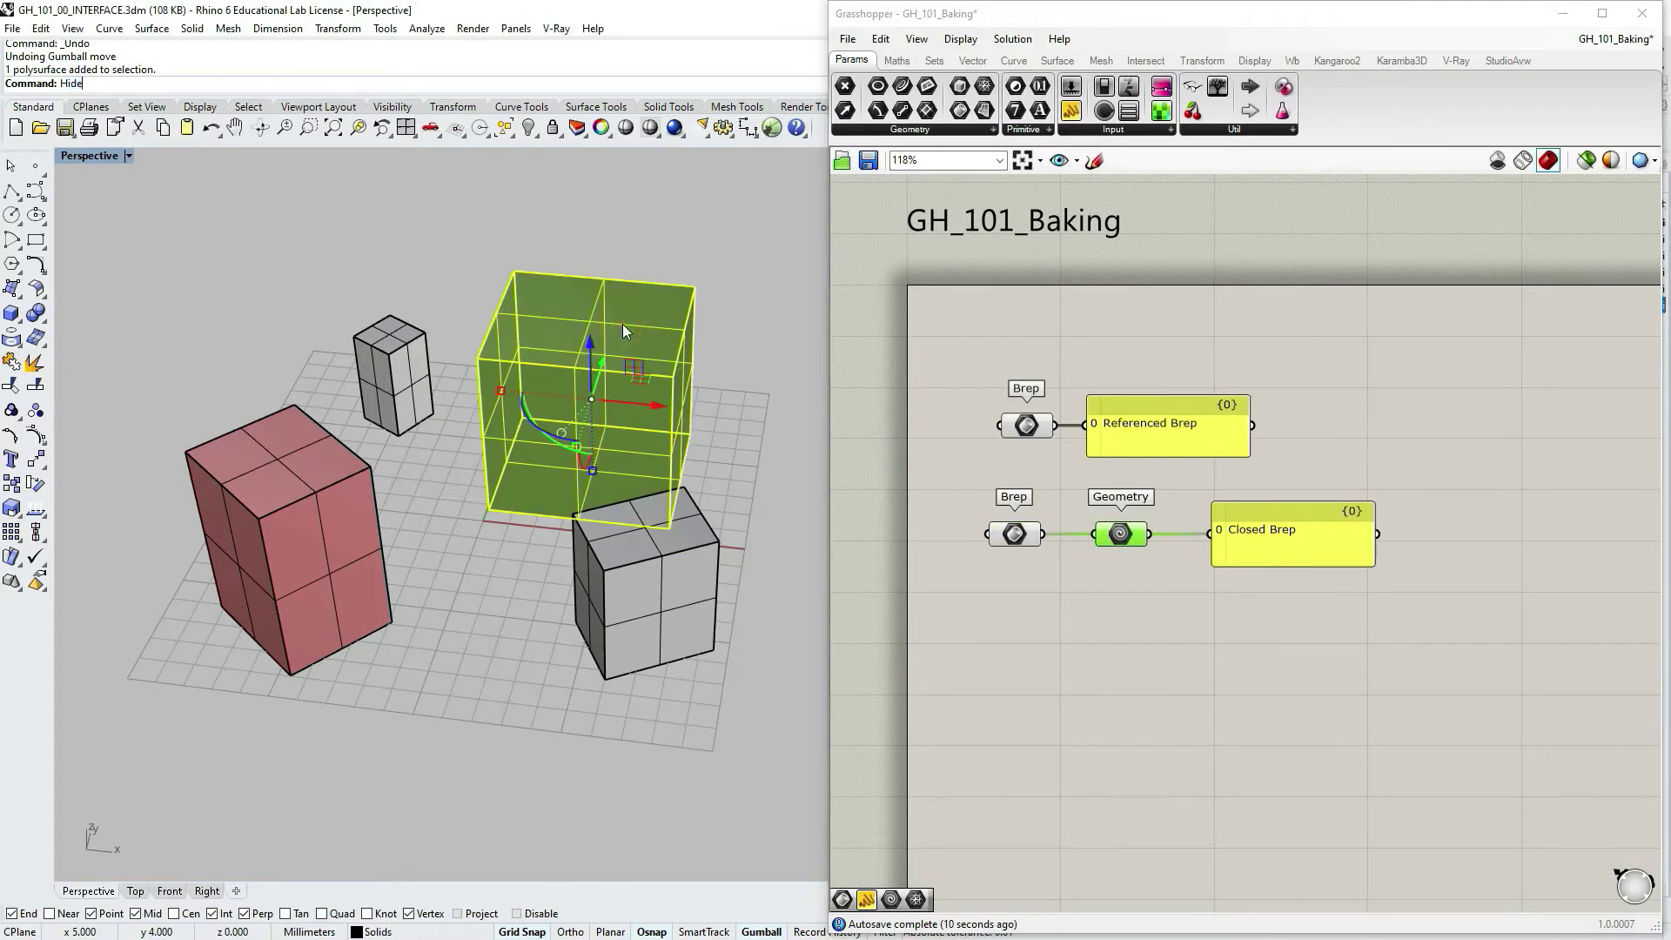
key(Return)
click(1116, 675)
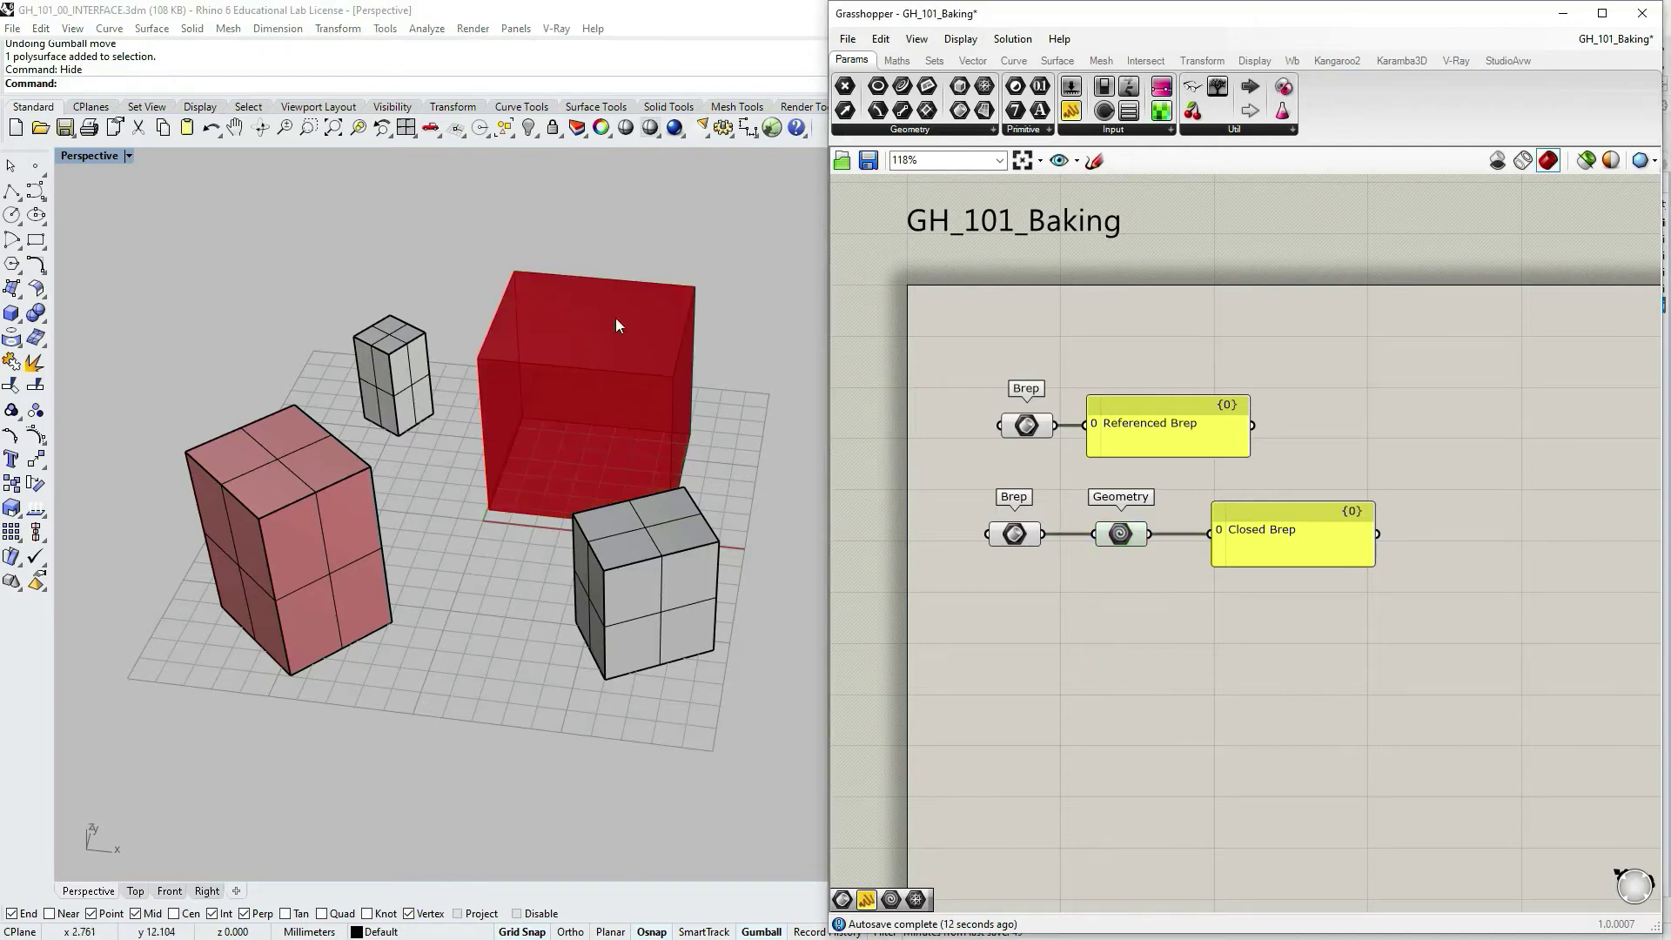
Step: Internalise the Geometry parameter's data and check it still holds the cube
click(1018, 535)
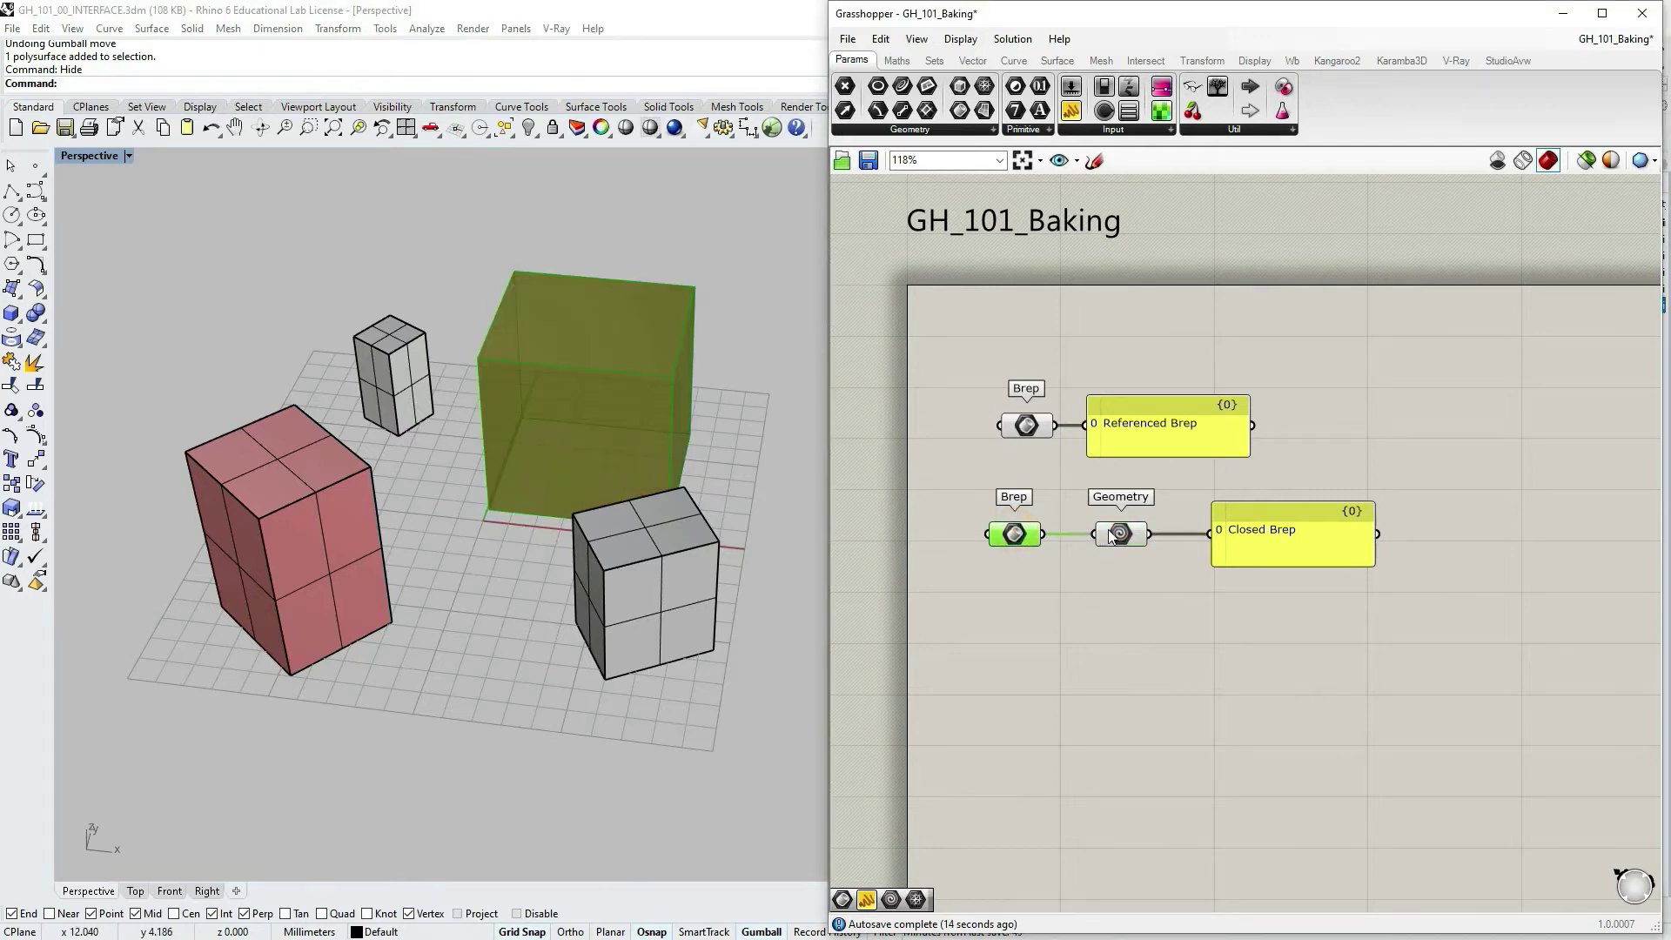
click(1121, 535)
click(1070, 593)
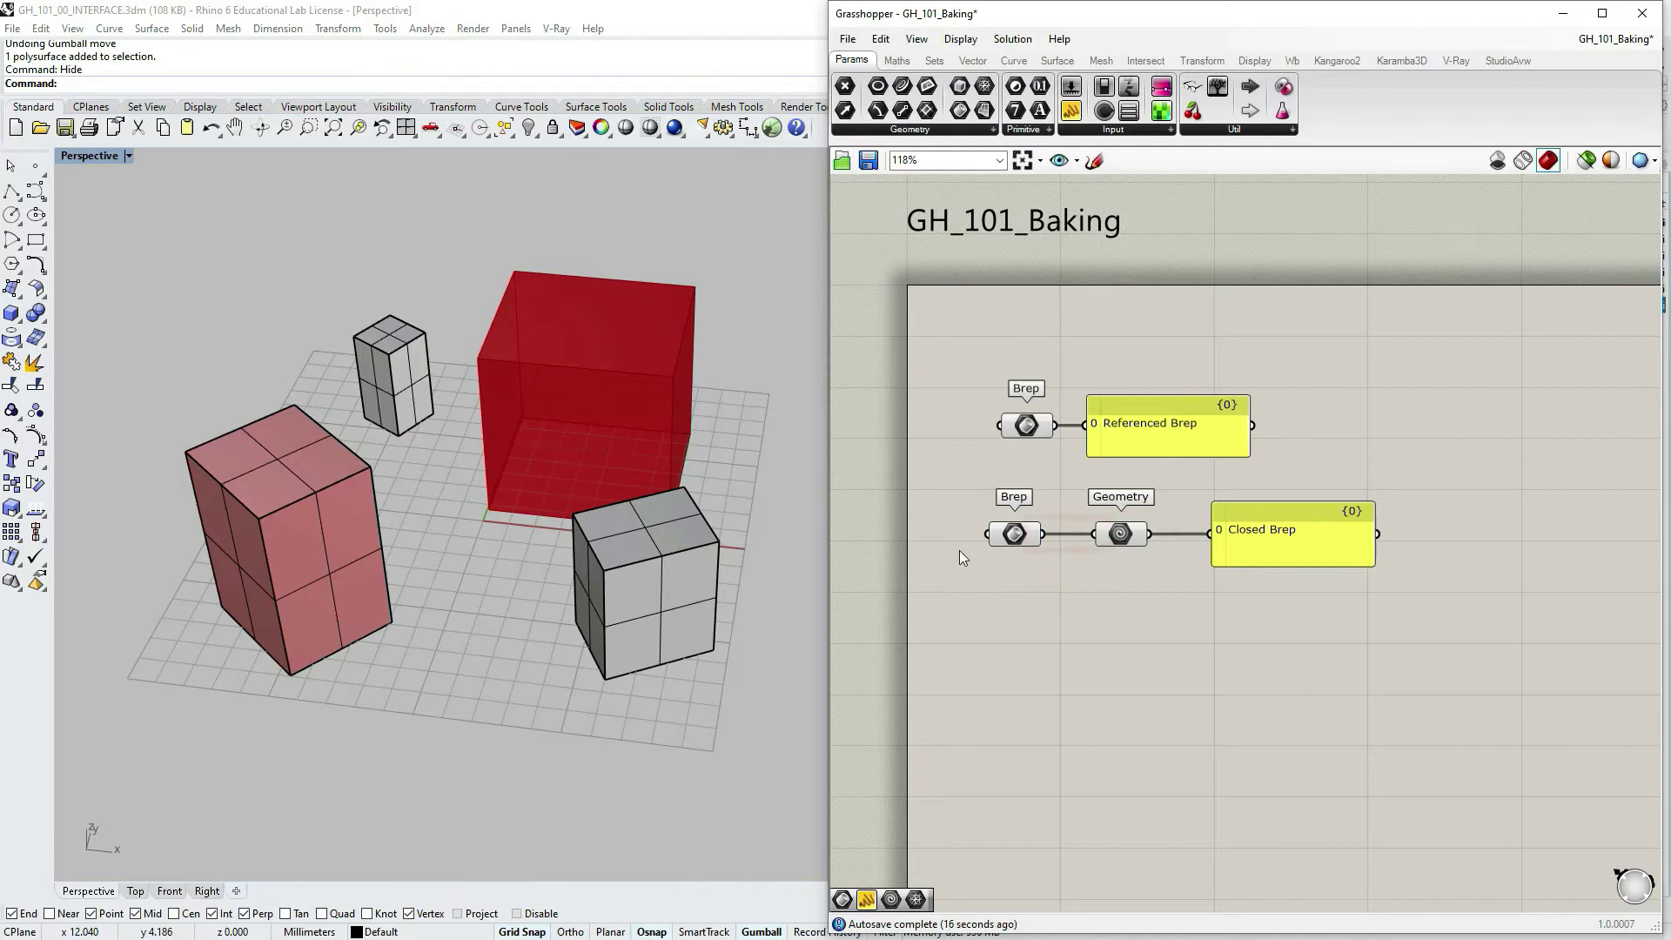
click(1120, 534)
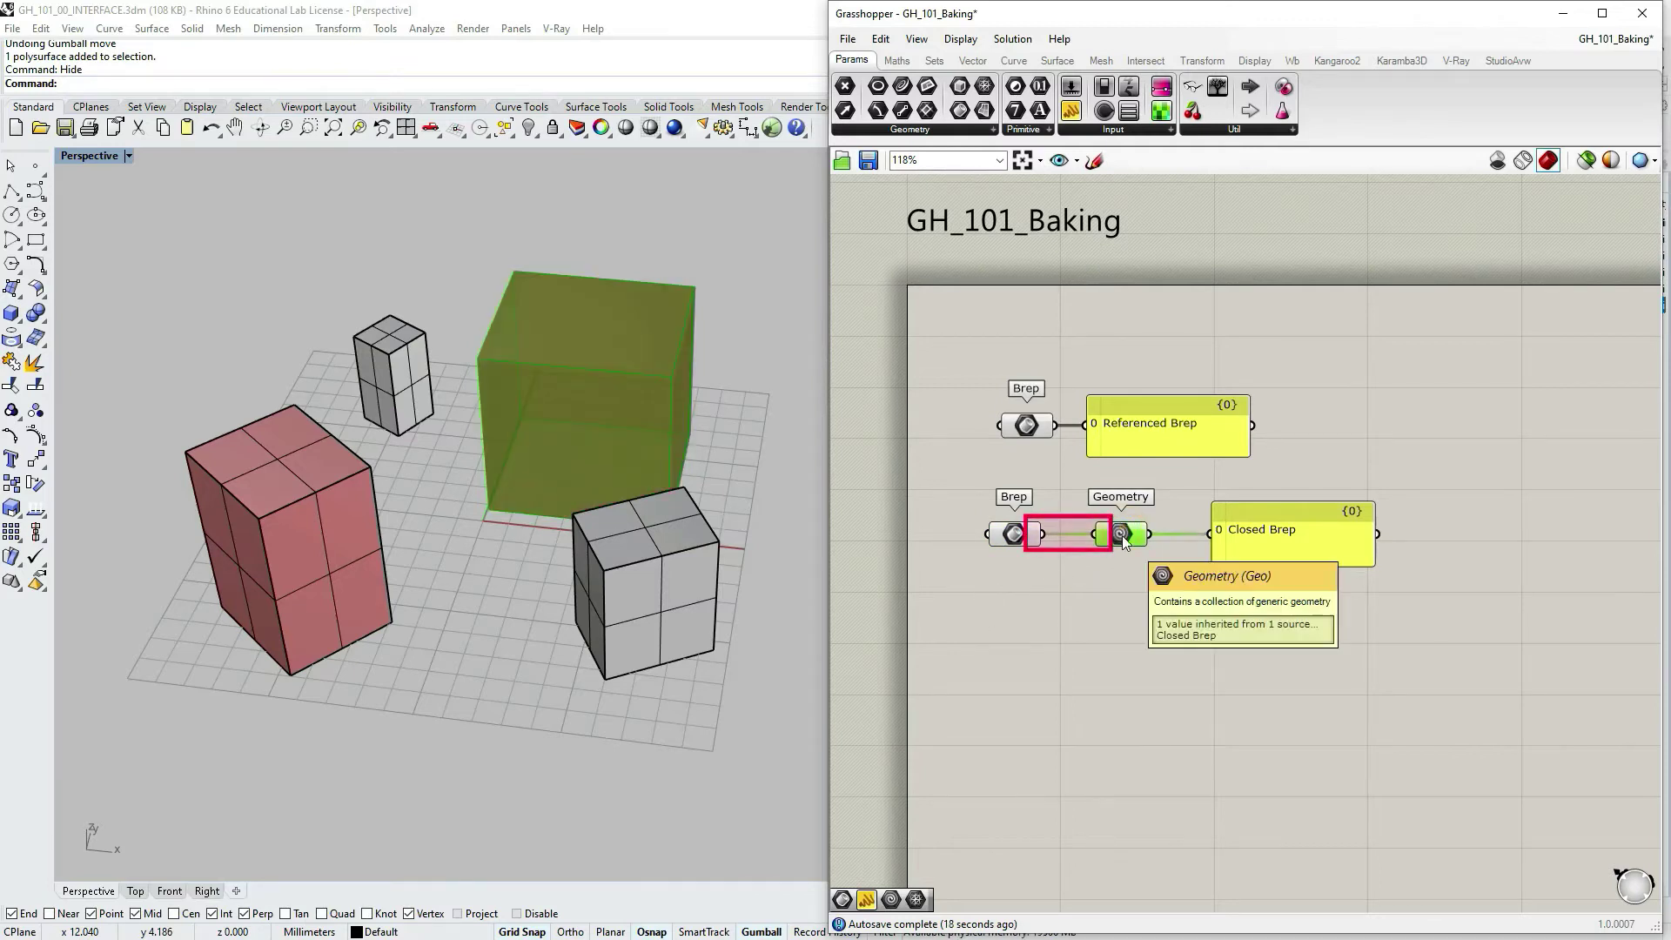
right_click(1121, 535)
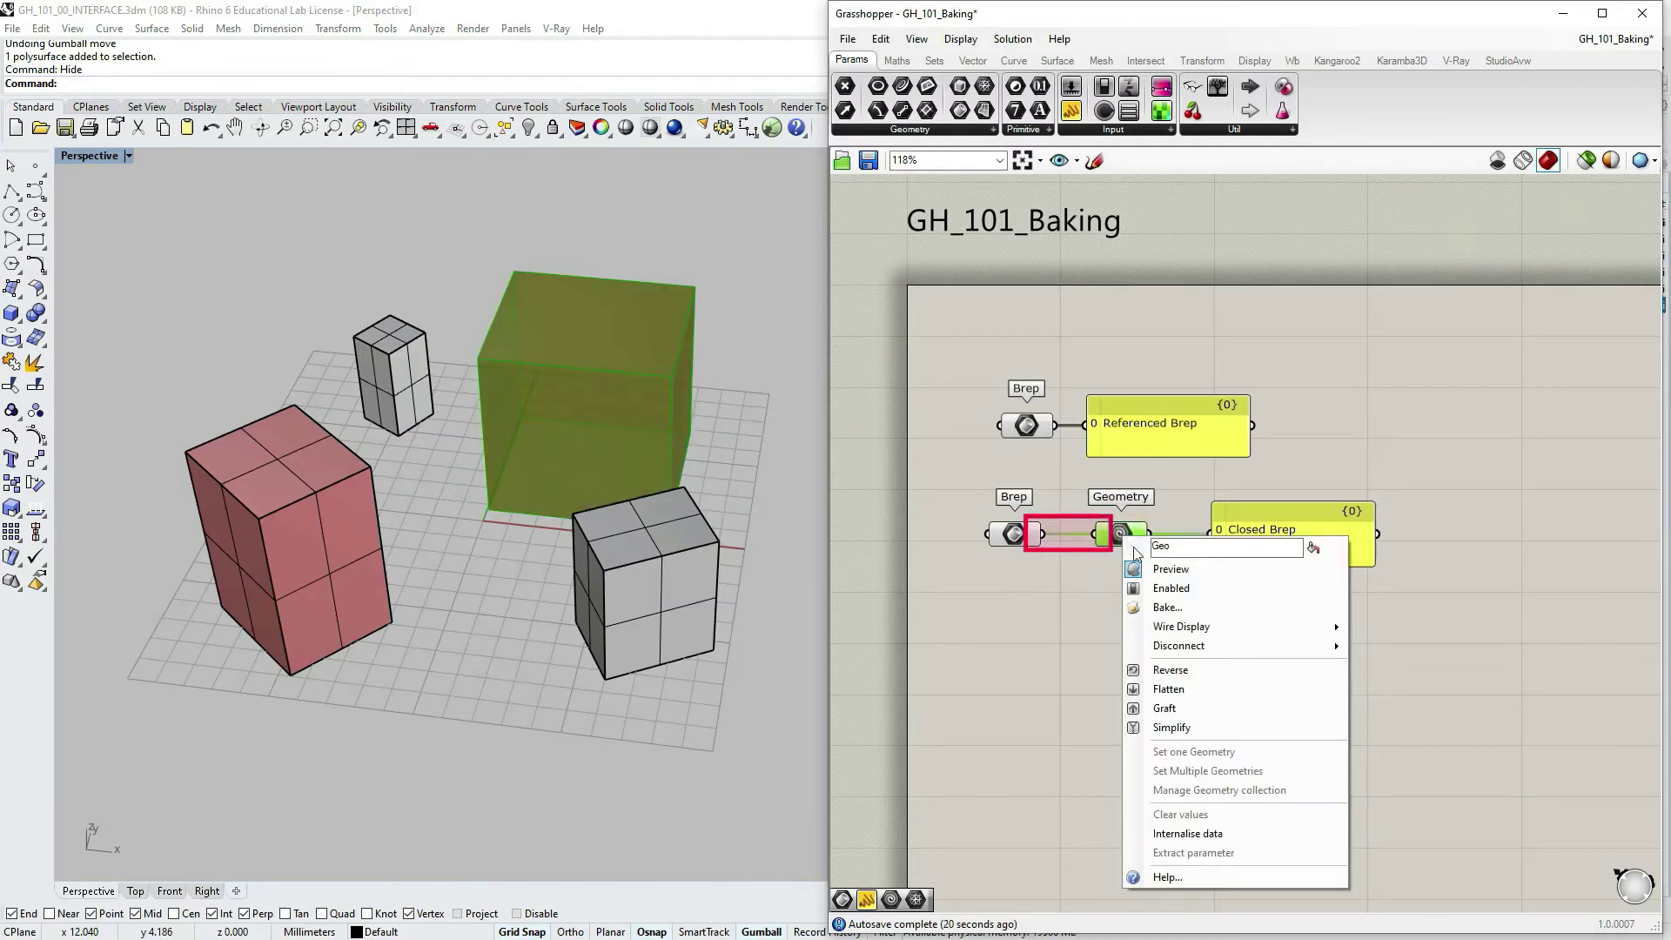
click(1187, 833)
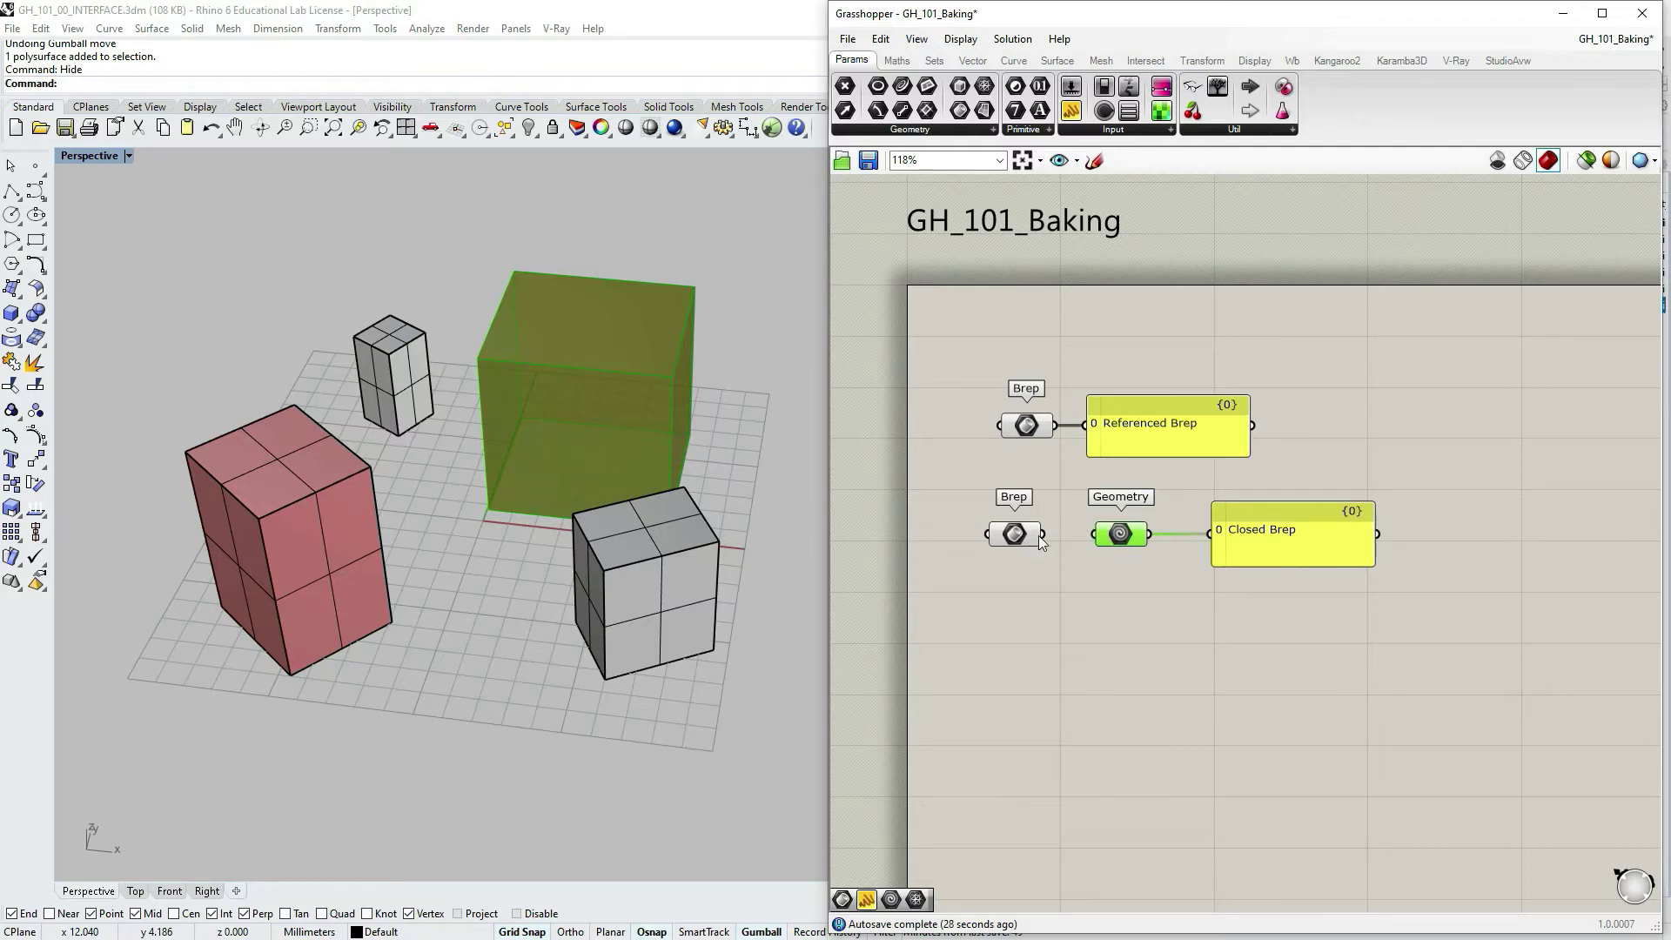
click(1089, 569)
click(1124, 539)
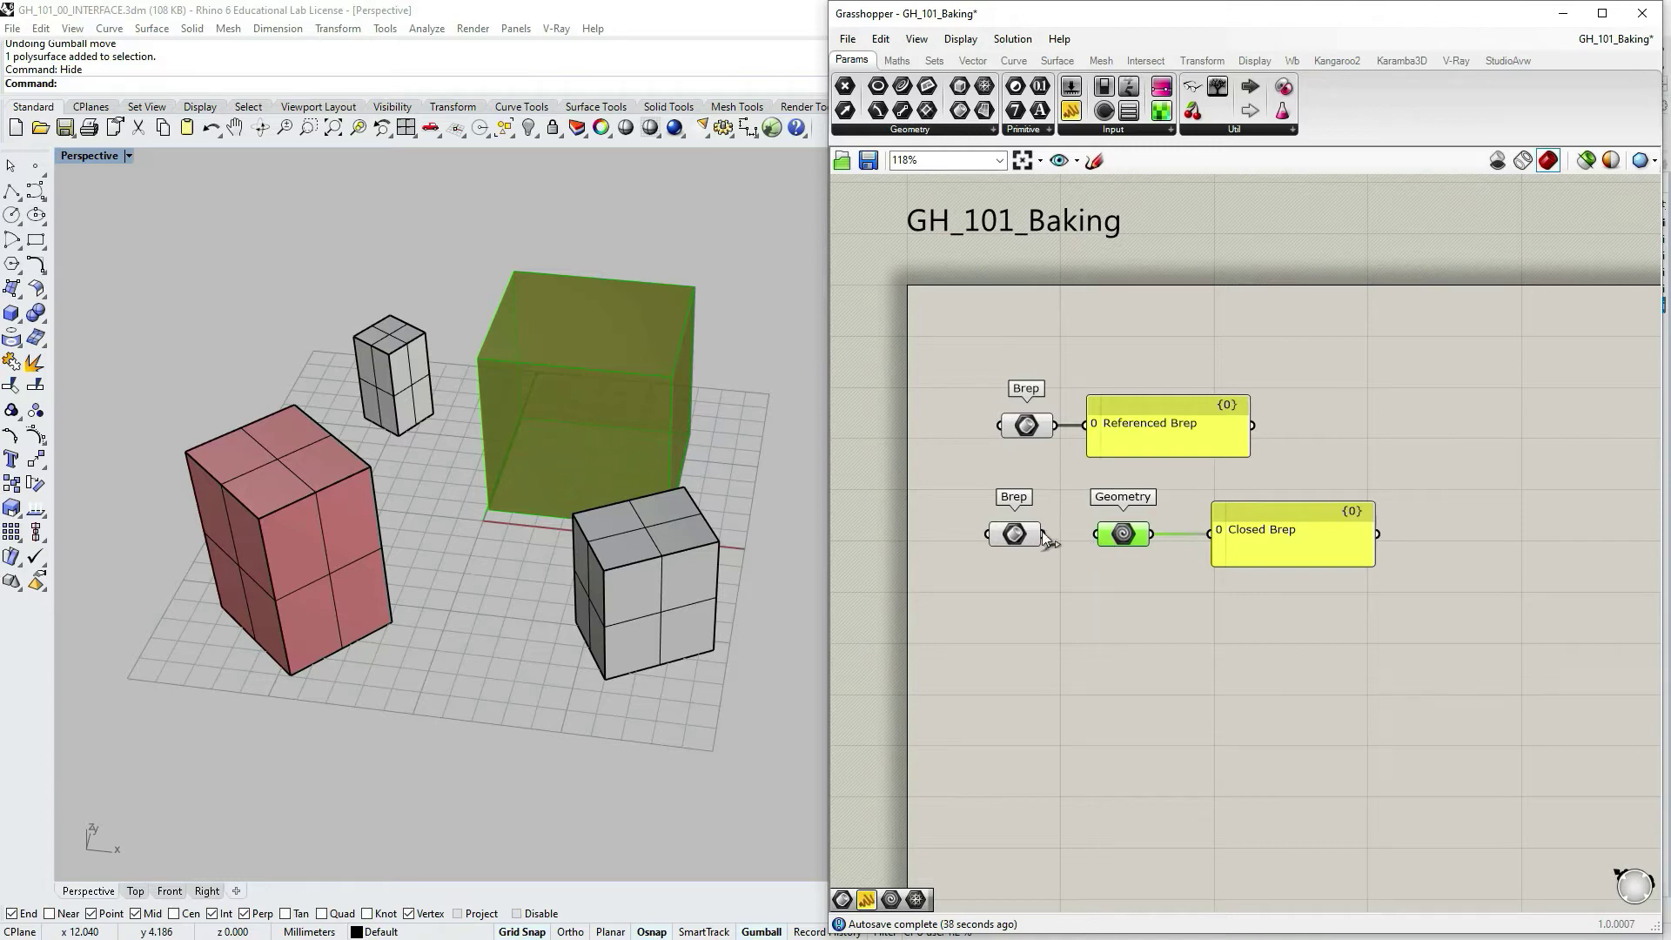
click(1118, 562)
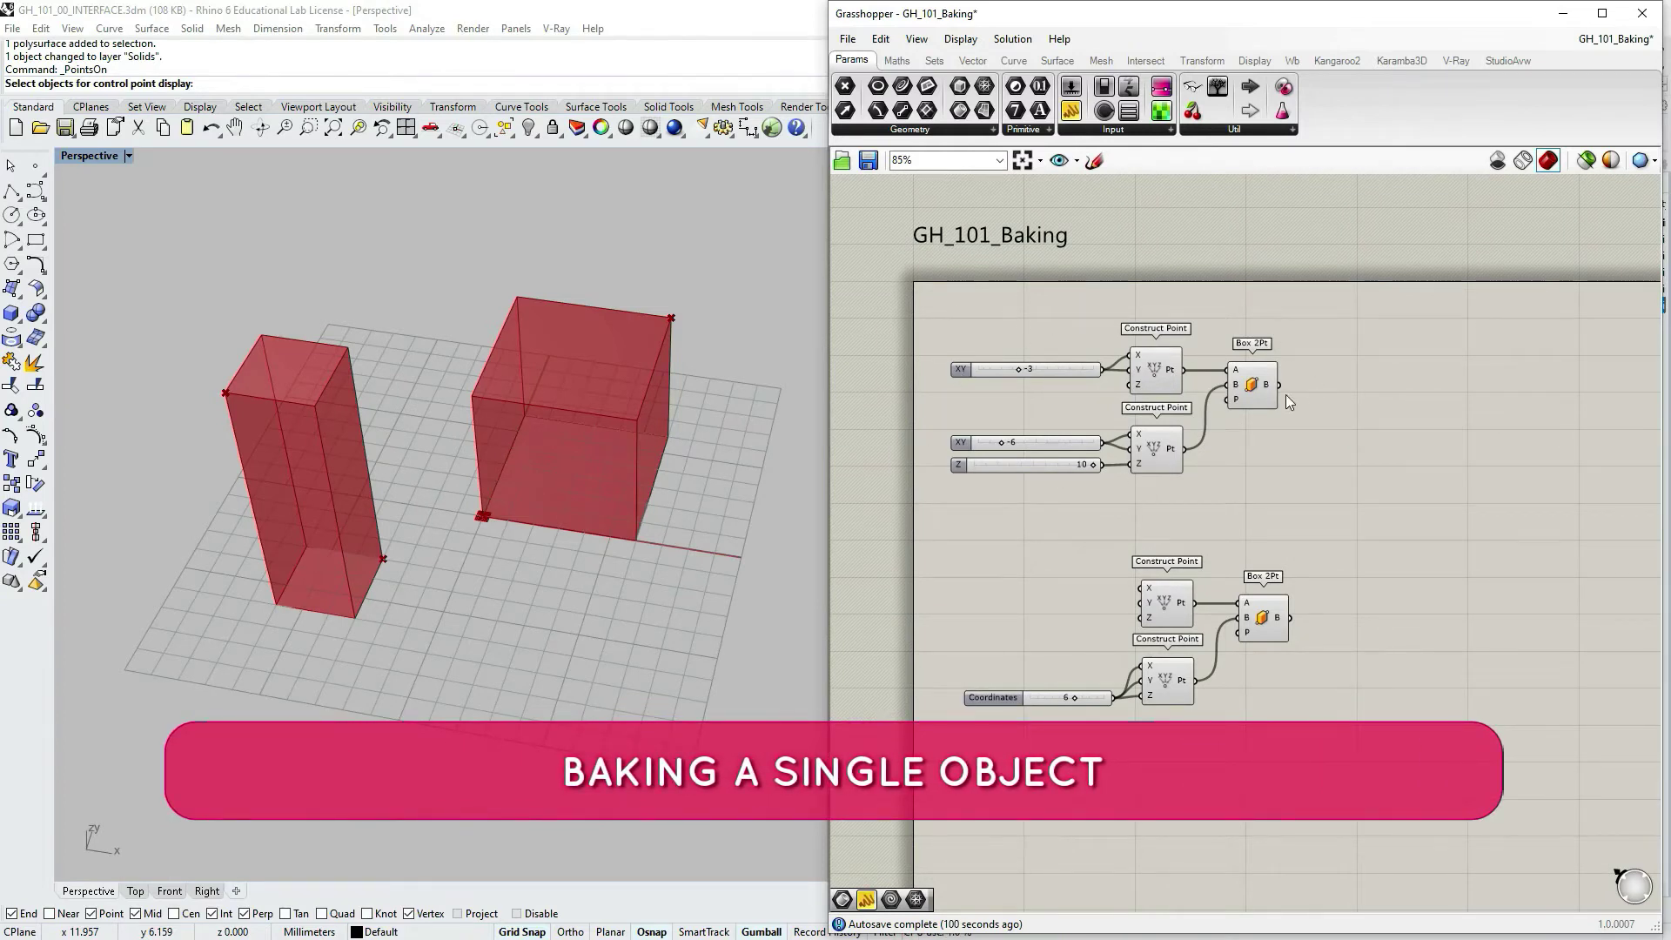
Step: Preview the tall box and the cube from the upper and lower Box 2Pt components
click(1255, 386)
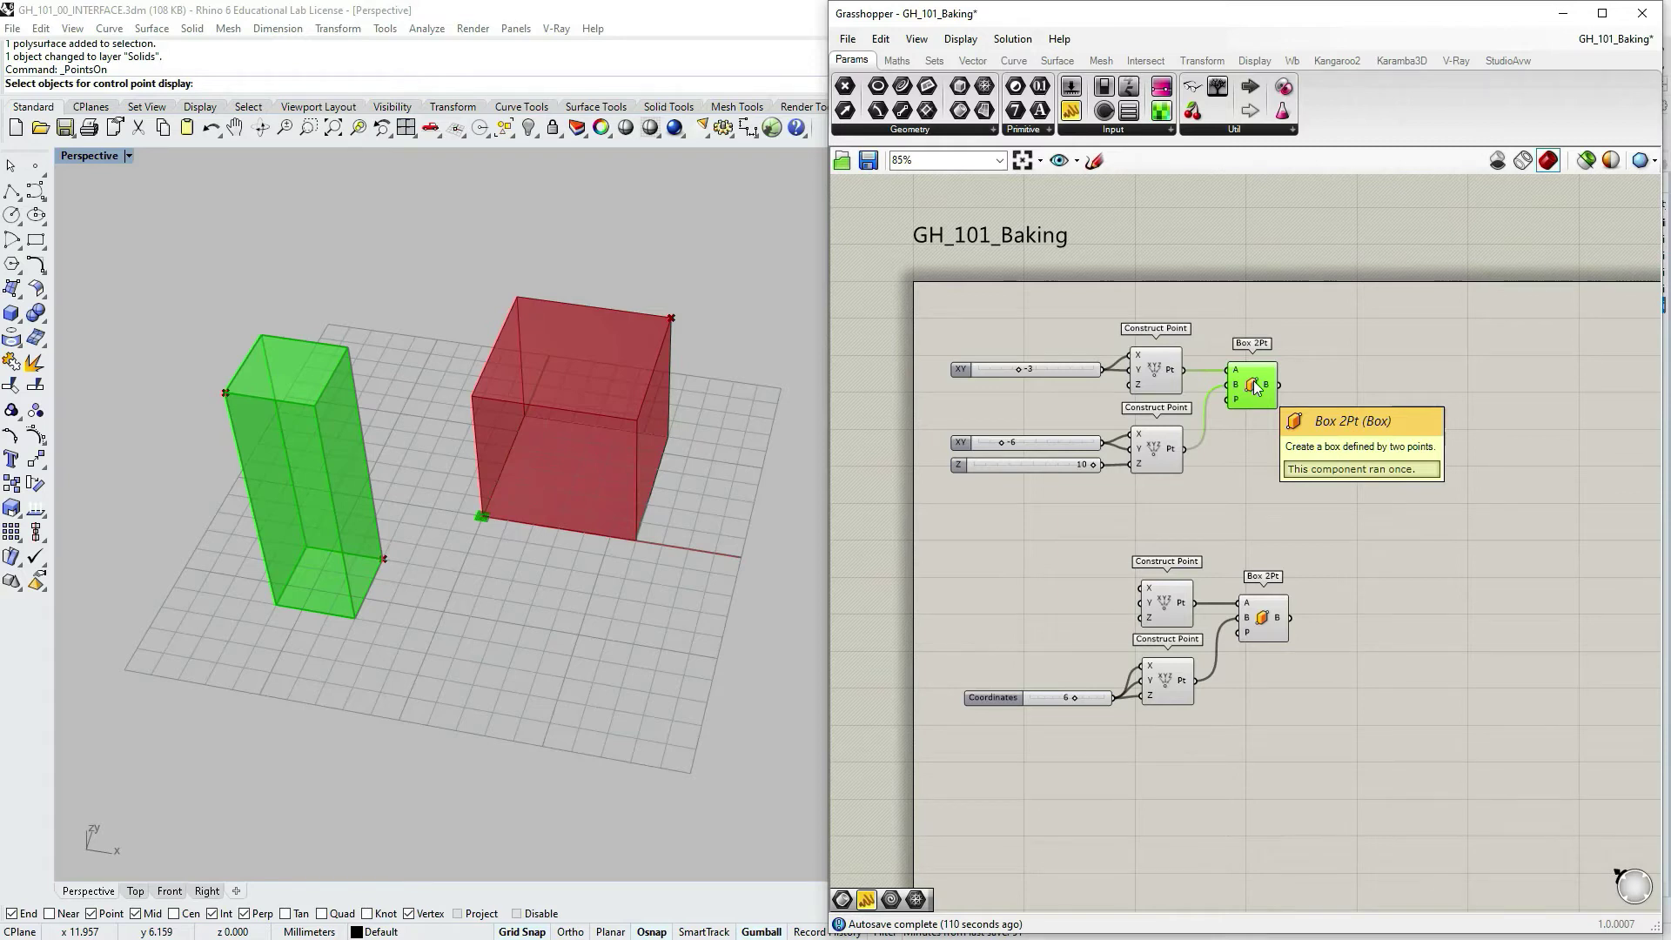
click(1269, 620)
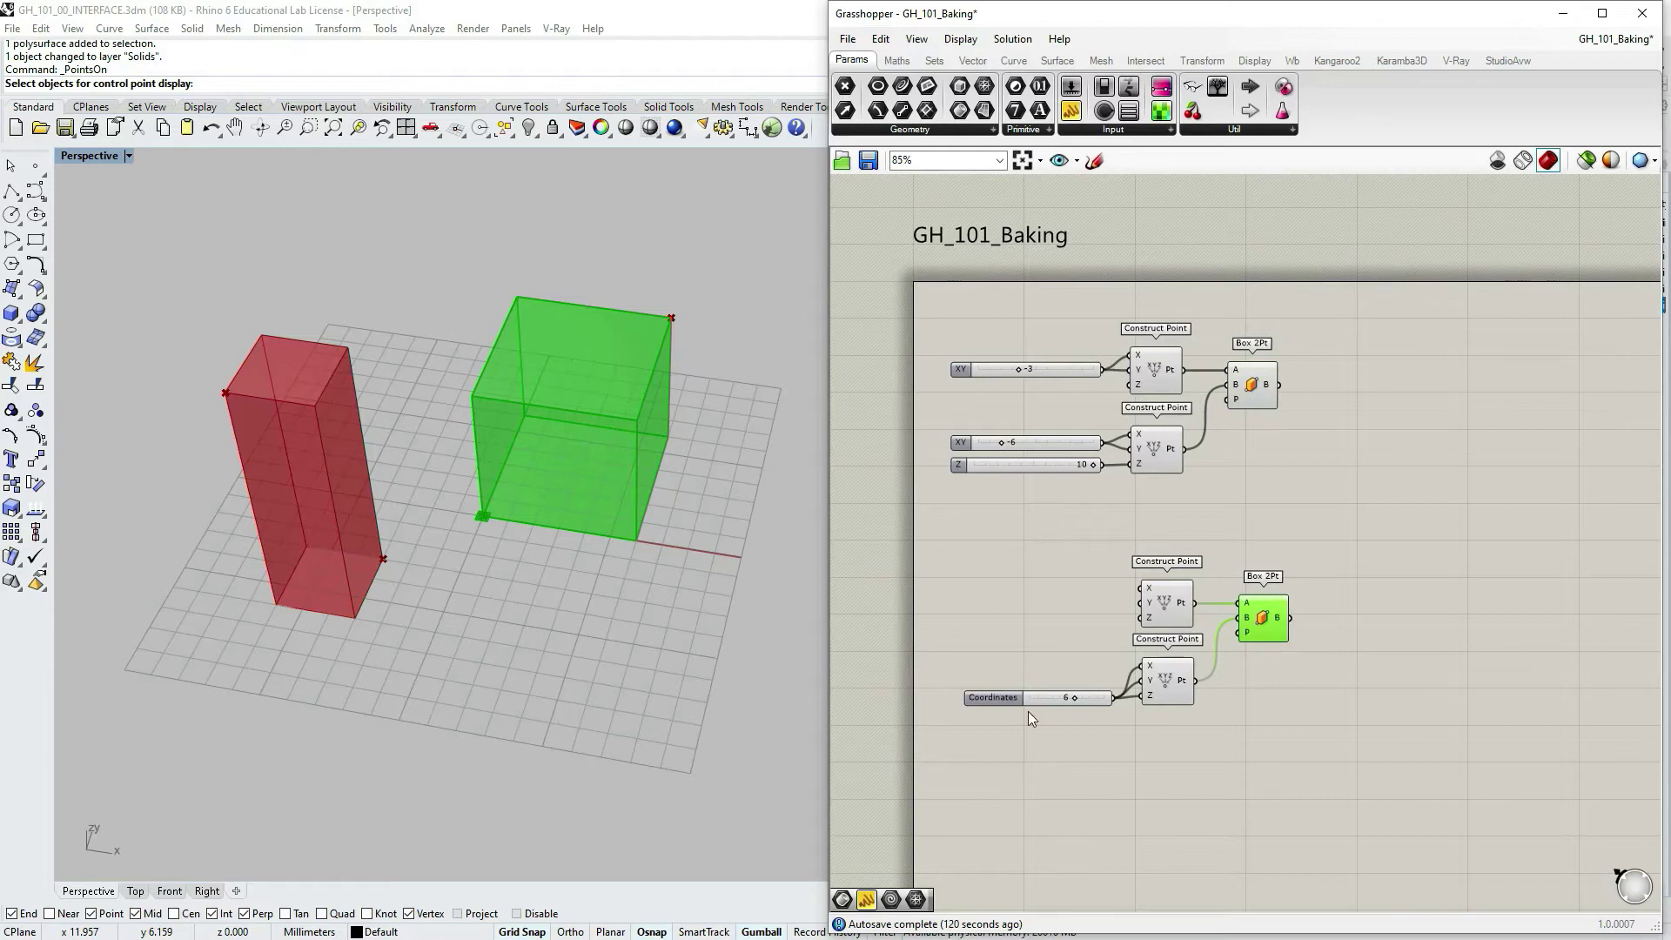
click(743, 522)
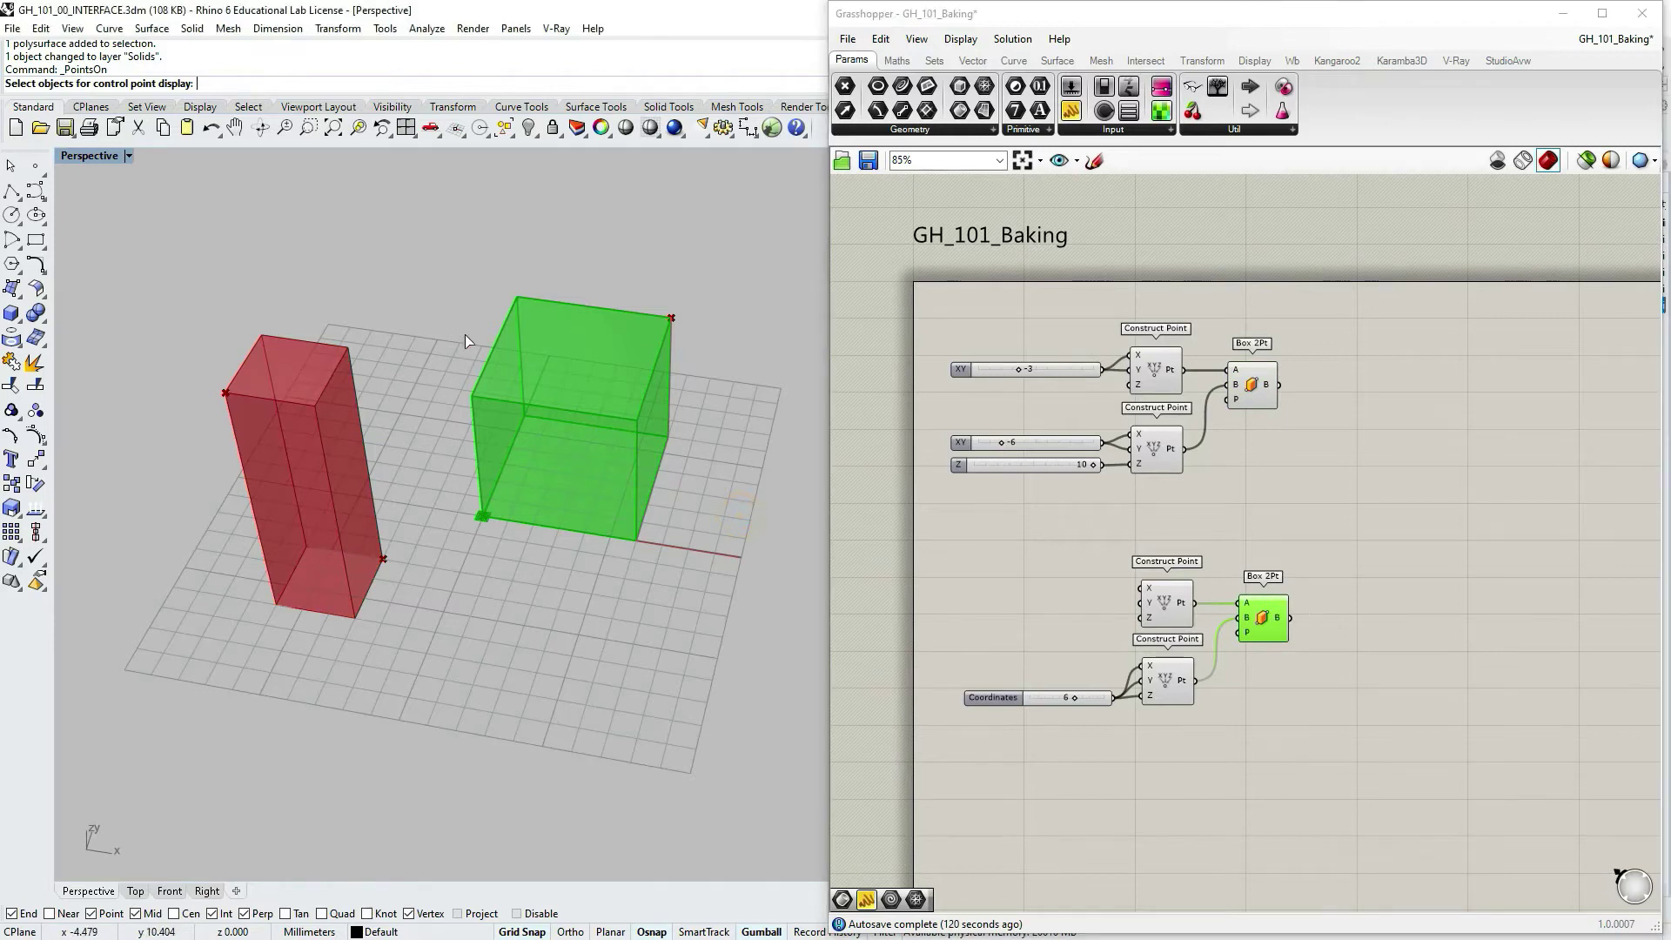
Step: Window-select the cube and tall box in Rhino and orbit the Perspective view
click(1203, 723)
drag(410, 235, 720, 612)
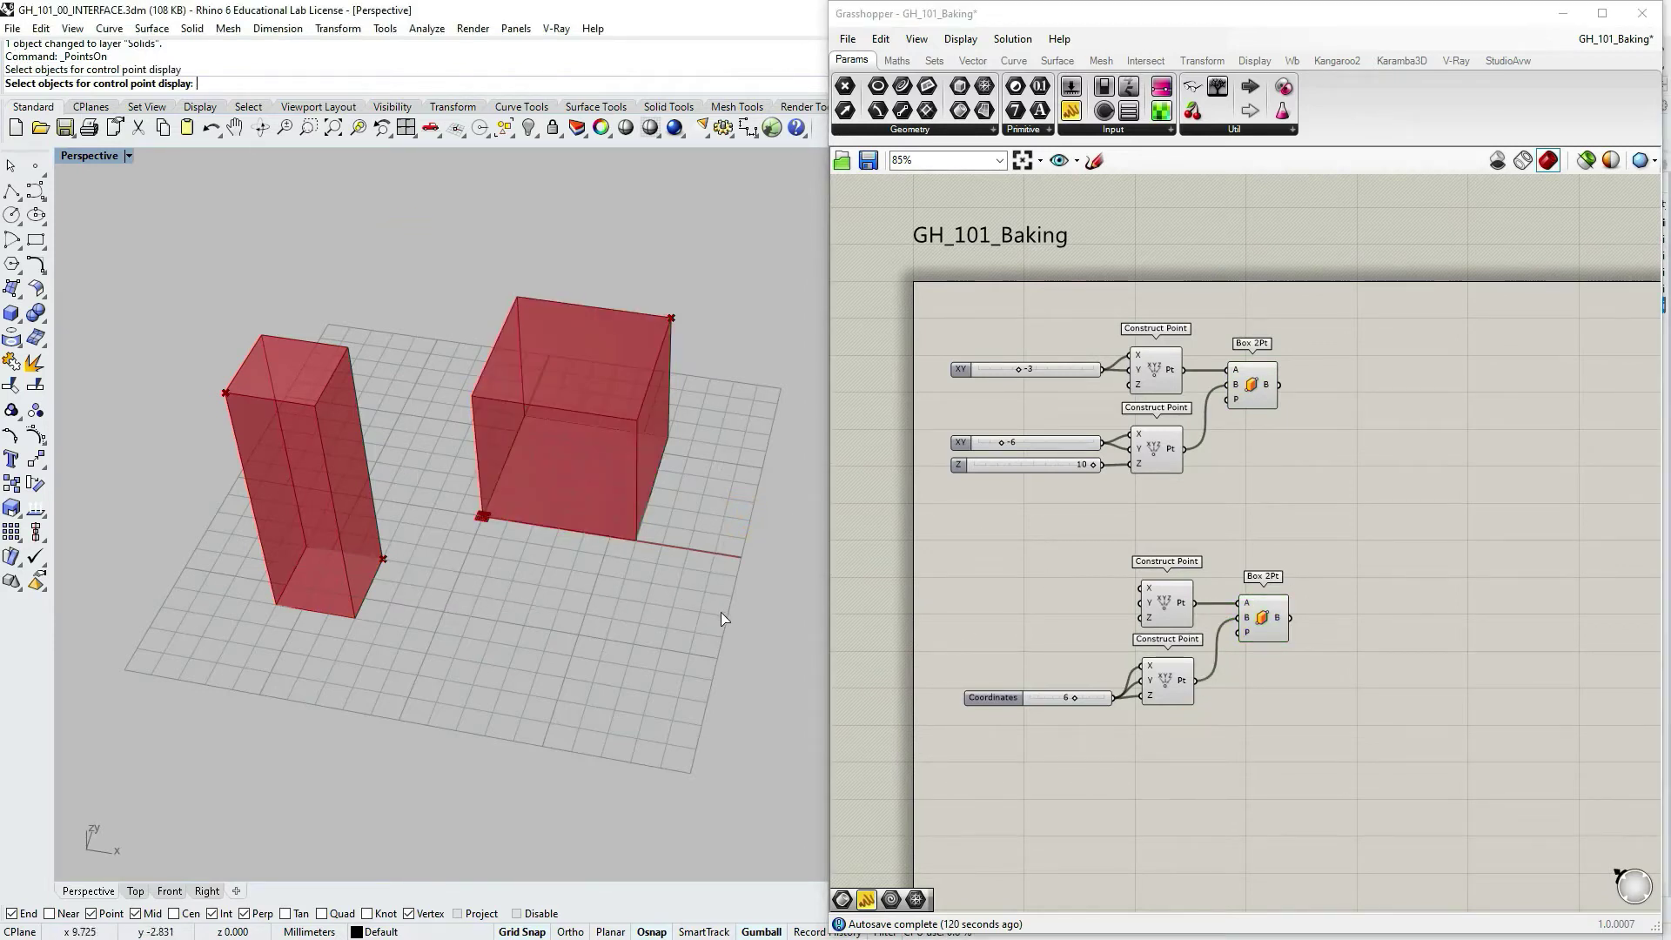
drag(162, 294, 405, 663)
click(521, 438)
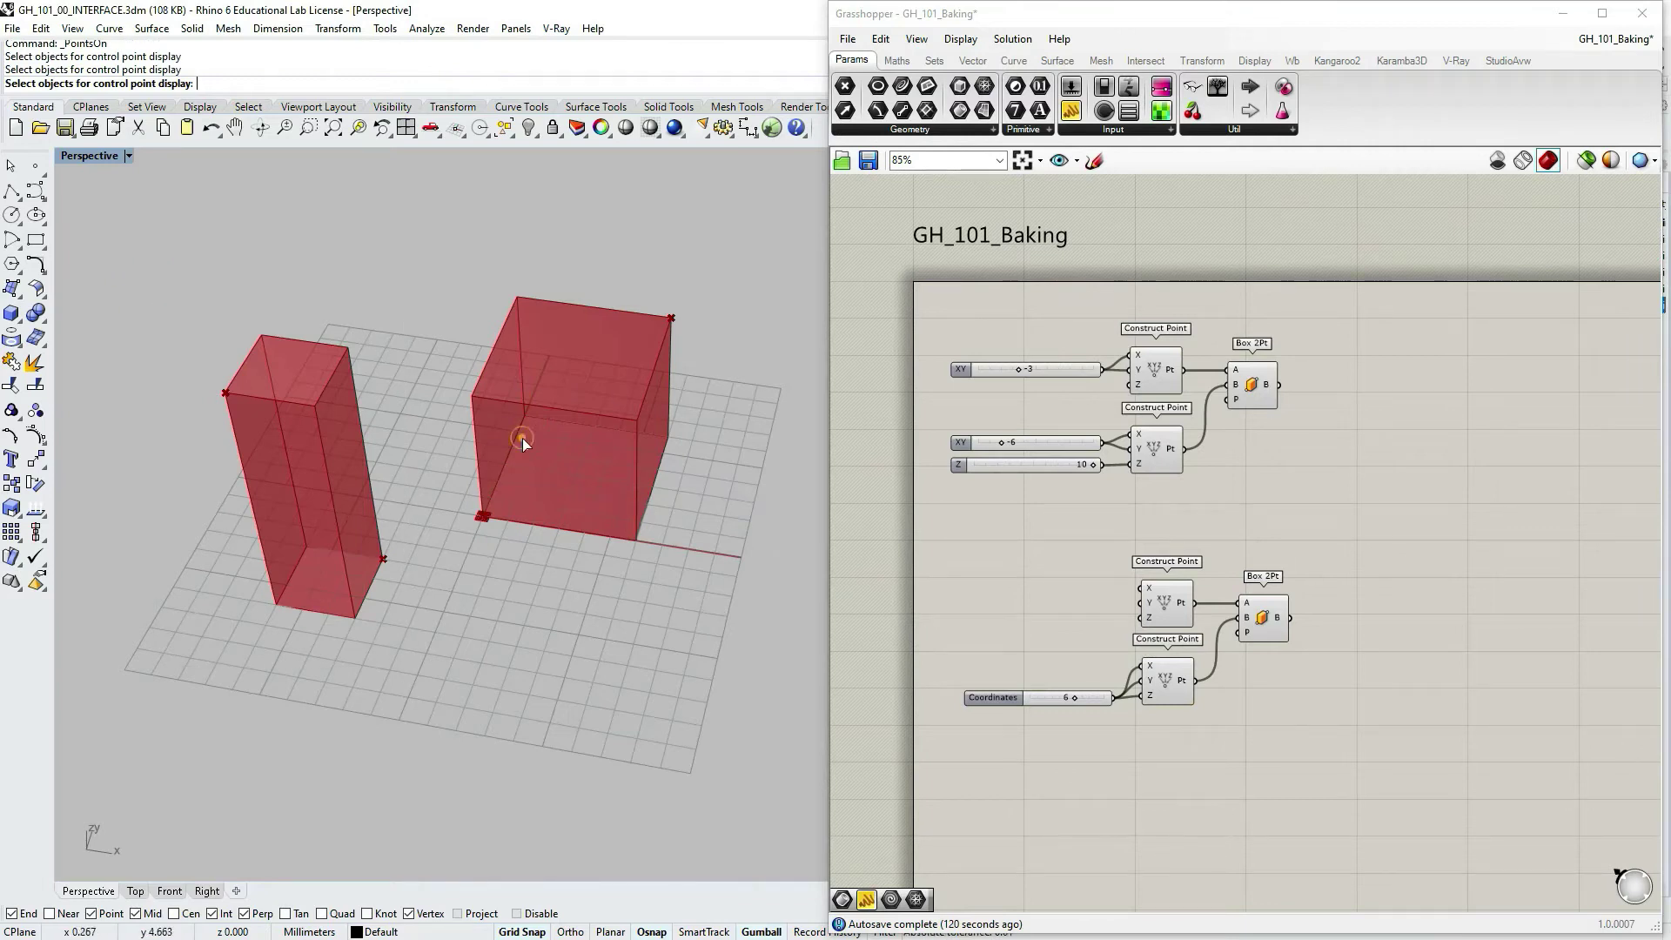
click(339, 465)
mouse_move(561, 510)
right_down()
mouse_move(579, 487)
mouse_move(532, 511)
mouse_move(553, 522)
right_up()
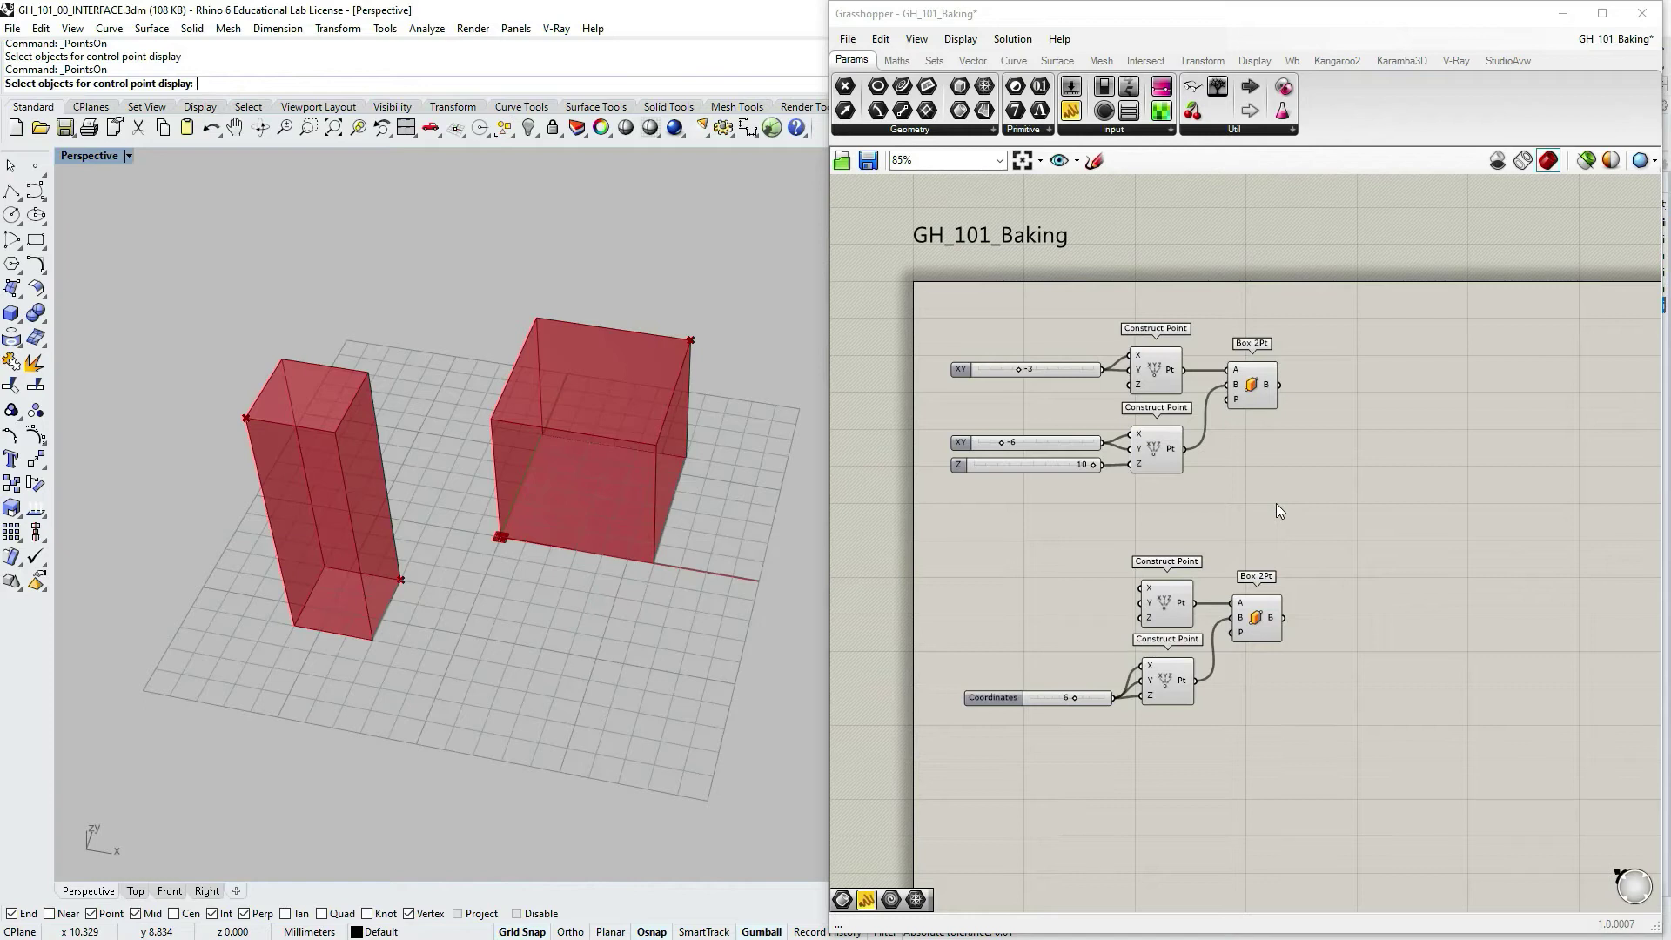
Step: Try baking the upper Box 2Pt's tall box into Rhino
click(1260, 396)
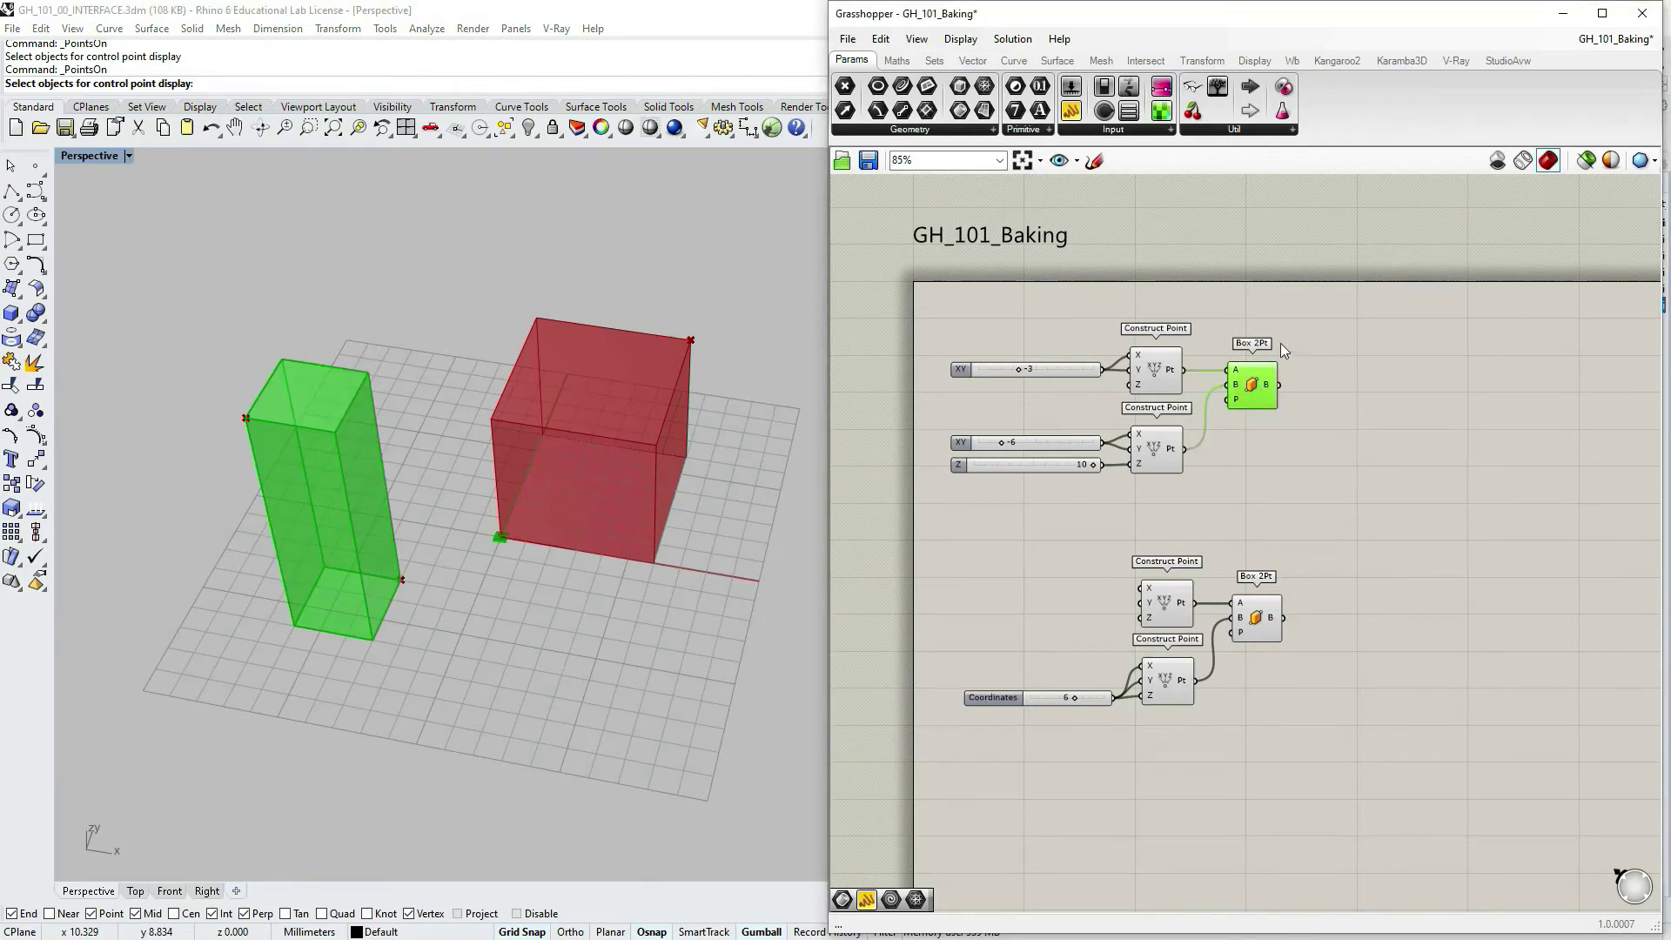
right_click(1253, 387)
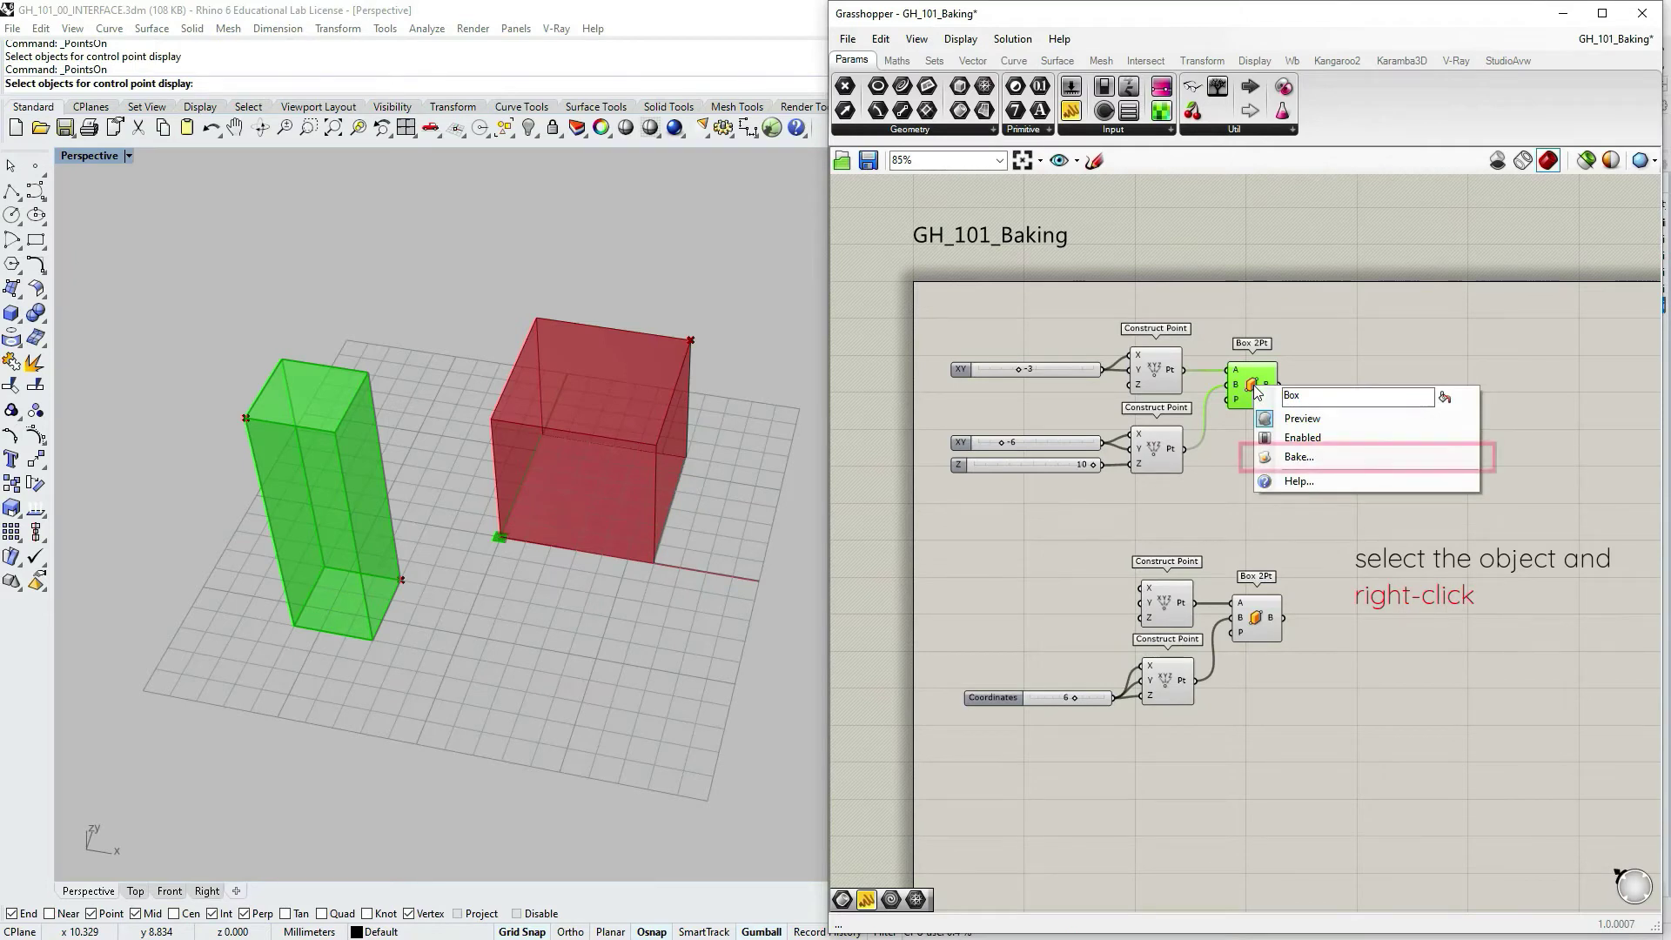
click(1299, 458)
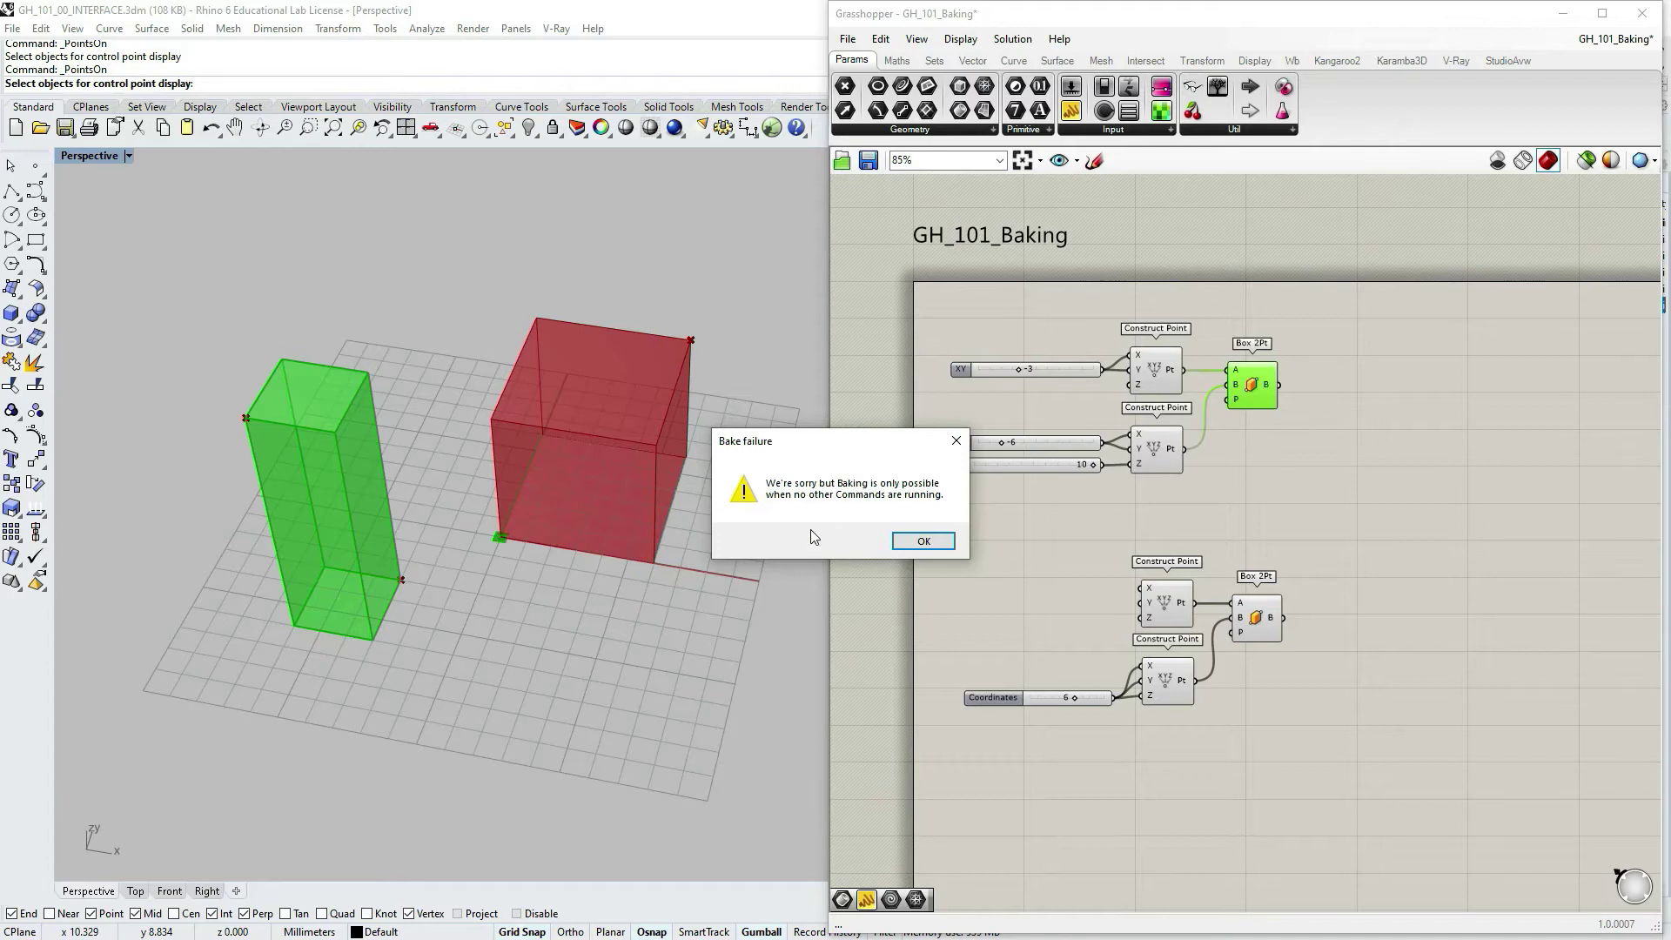
Step: Dismiss the bake failure message and end Rhino's pending control-point prompt
click(918, 547)
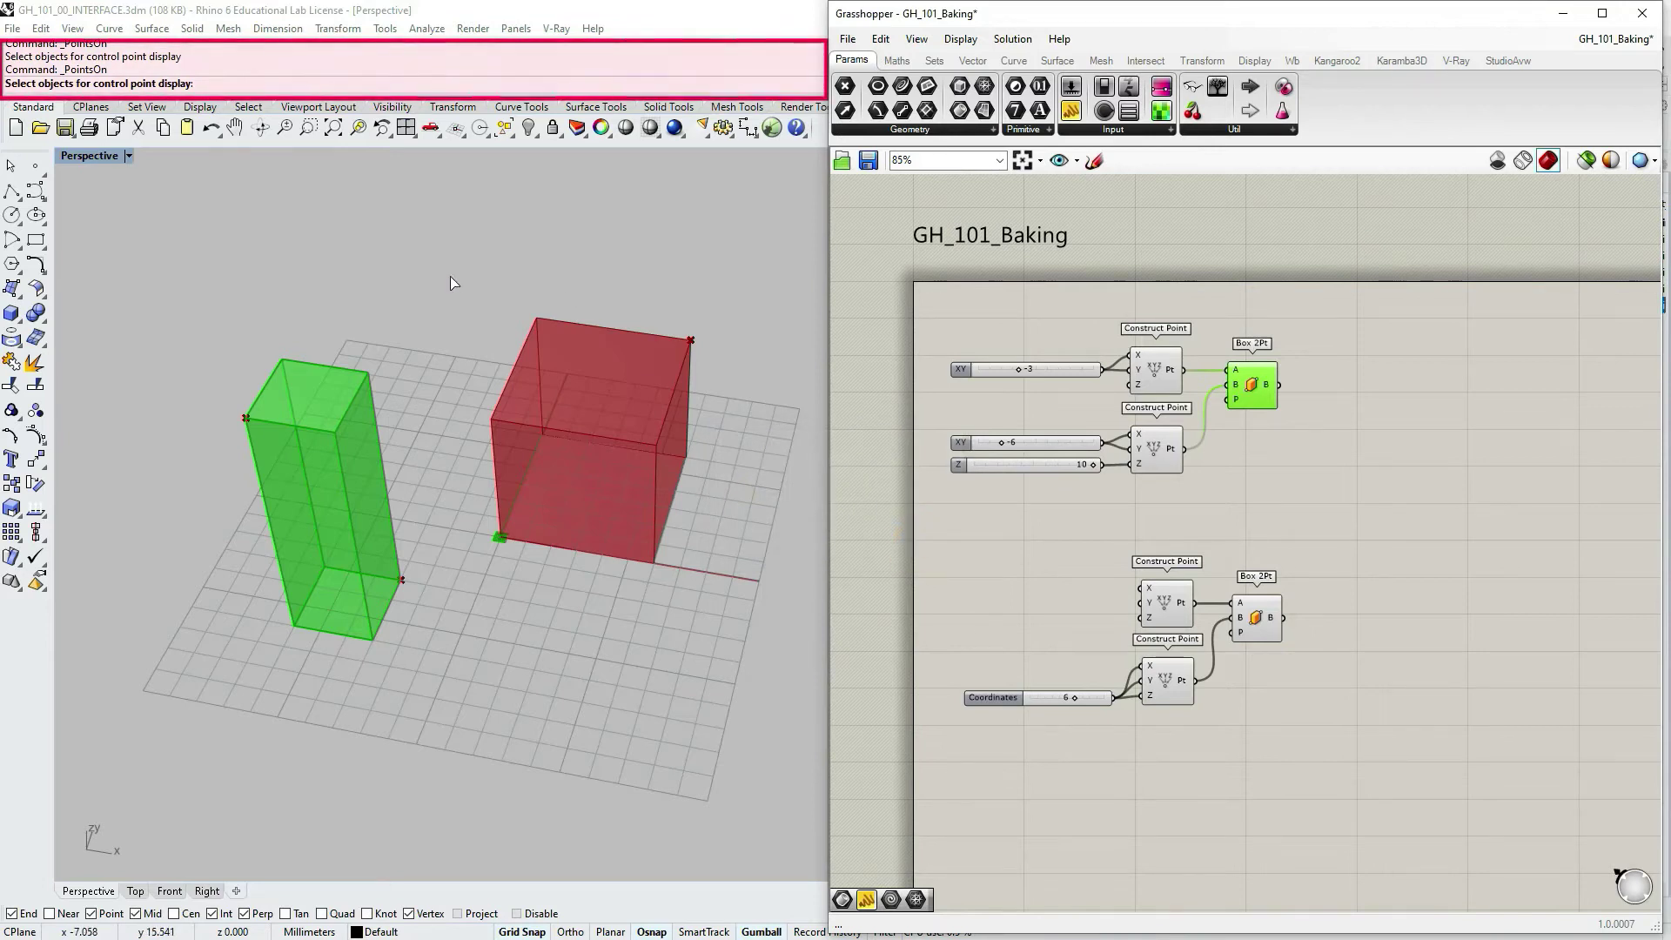
click(414, 315)
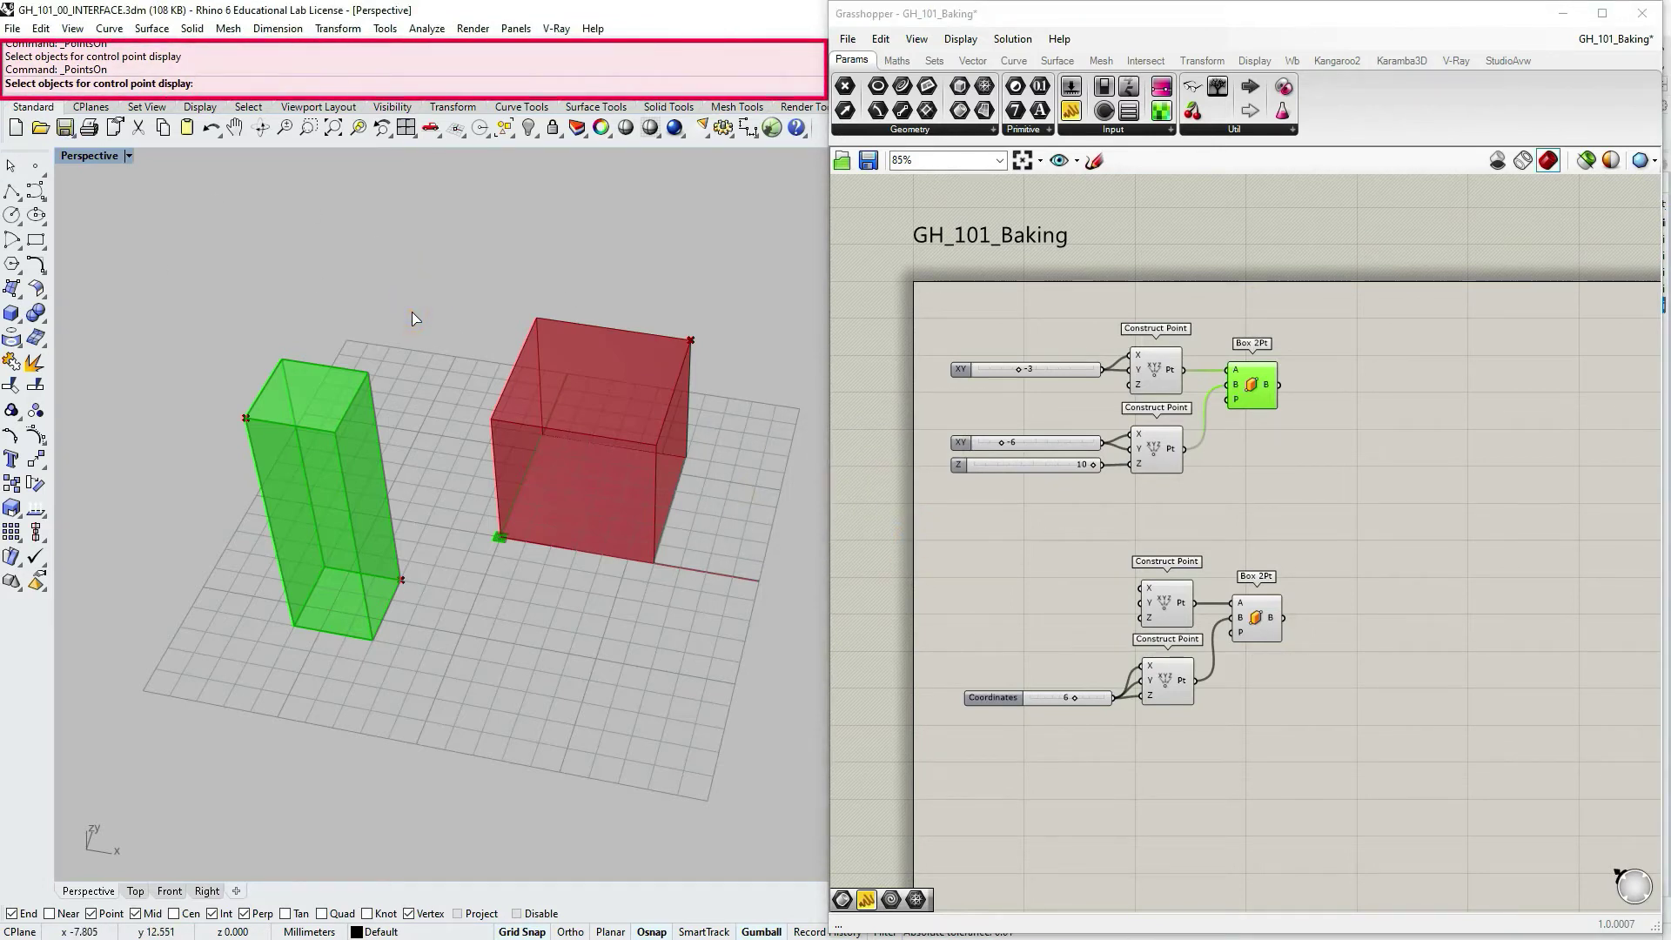
right_click(411, 311)
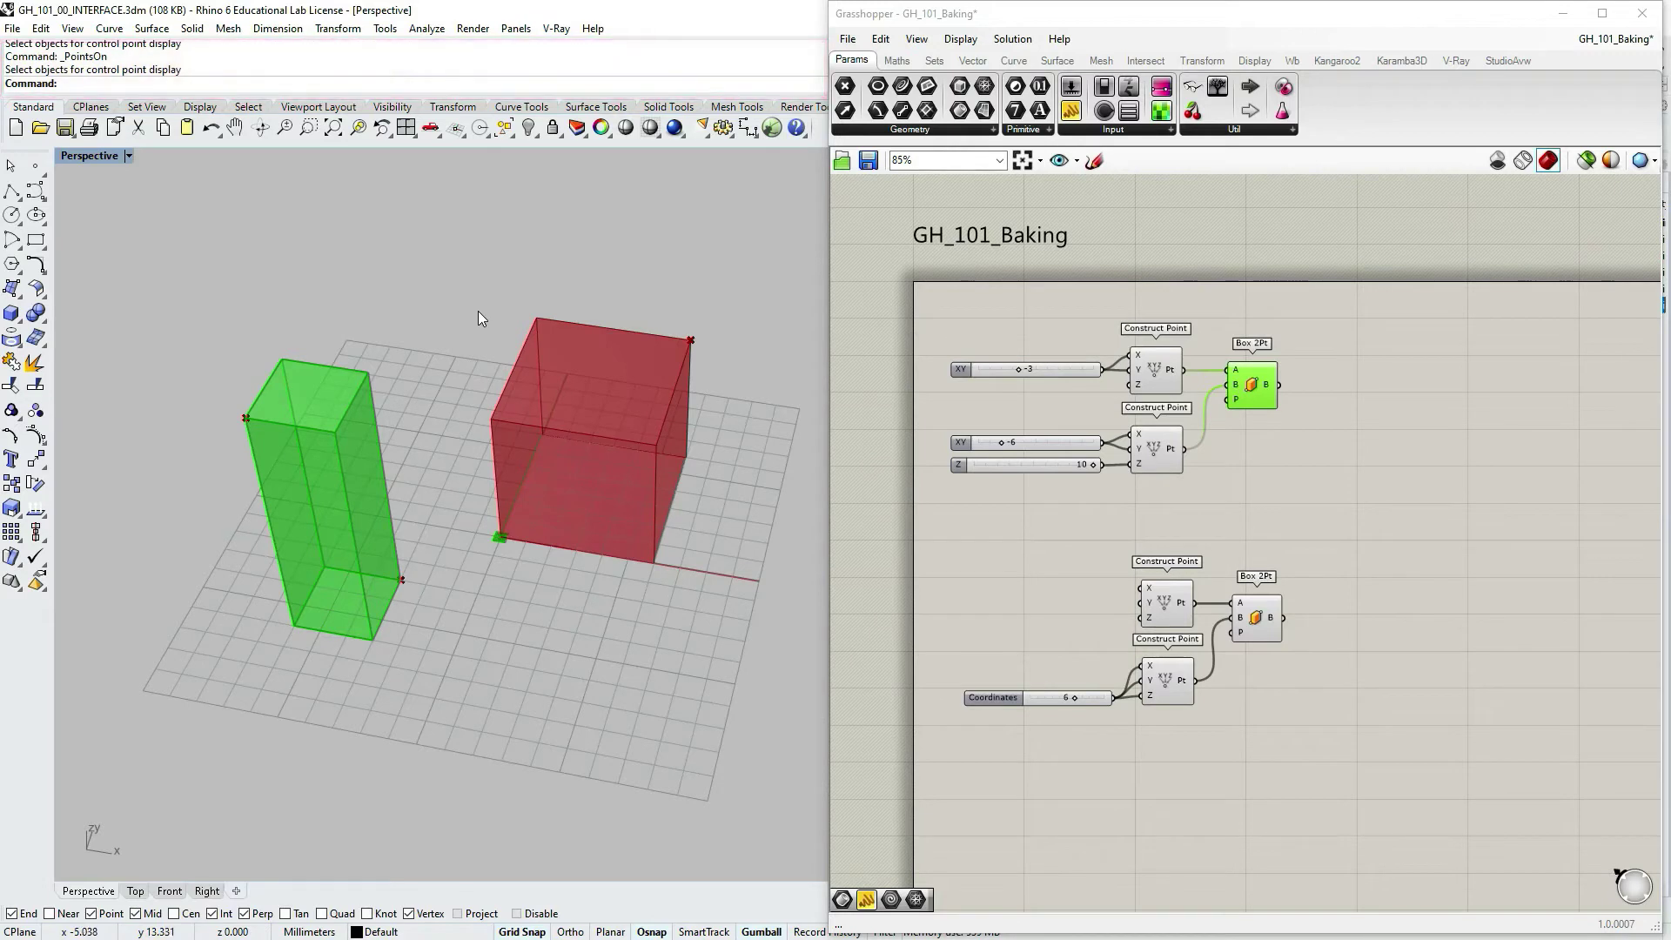
Step: Bake the upper Box 2Pt's tall box into Rhino on the Default layer
click(1340, 424)
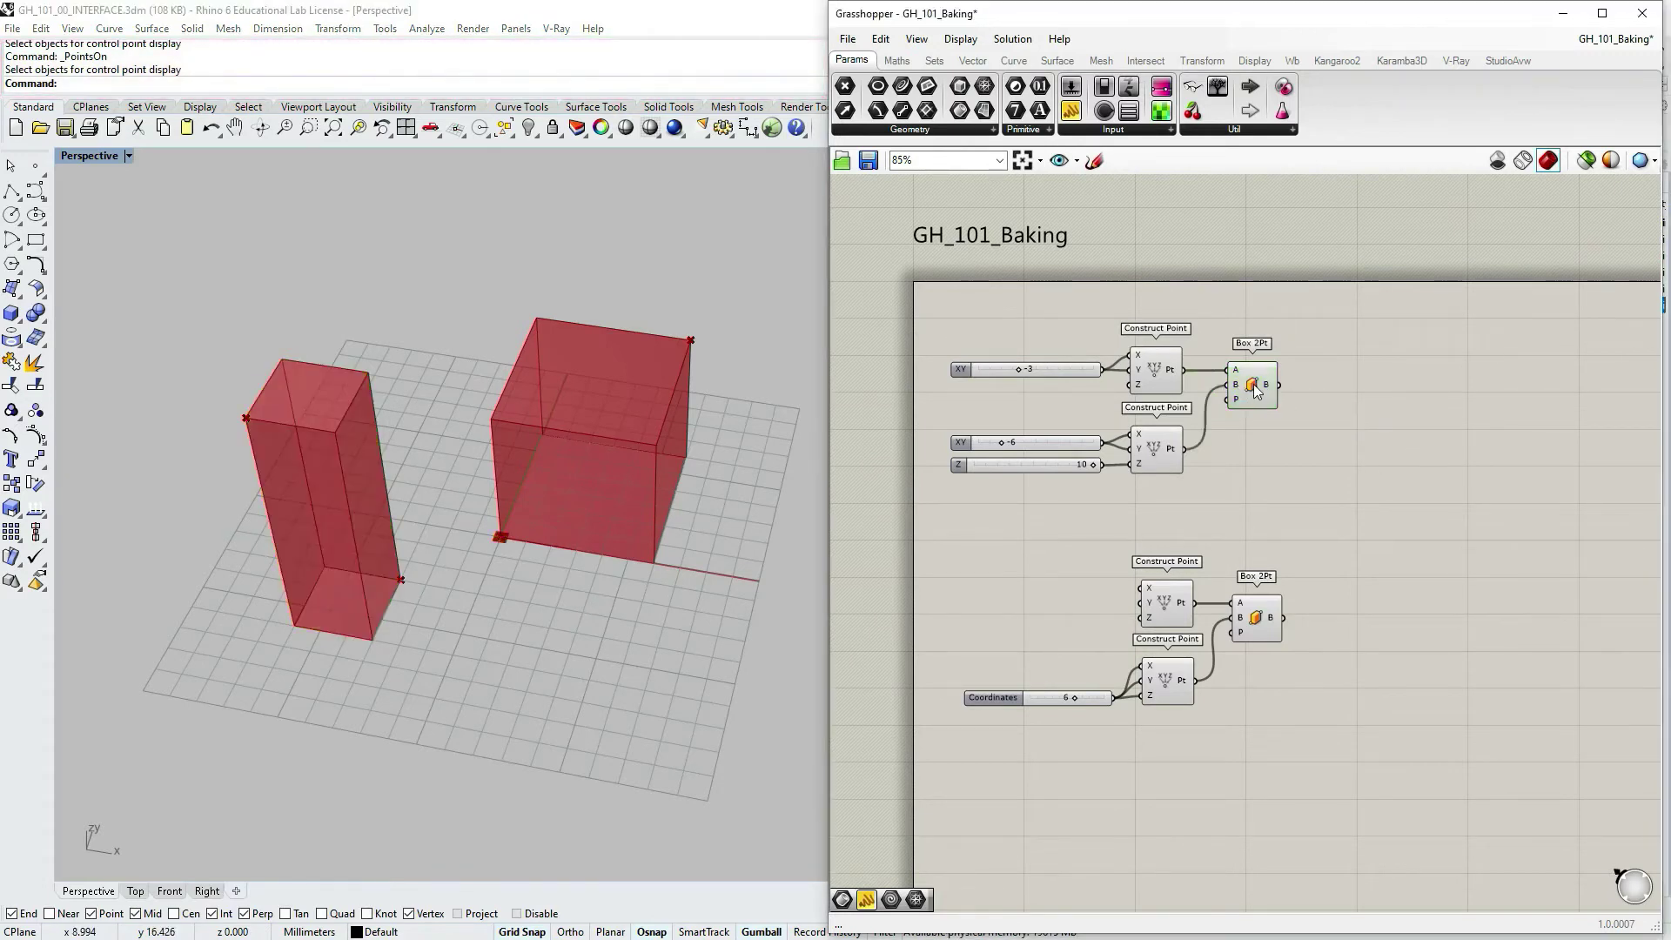
right_click(1252, 387)
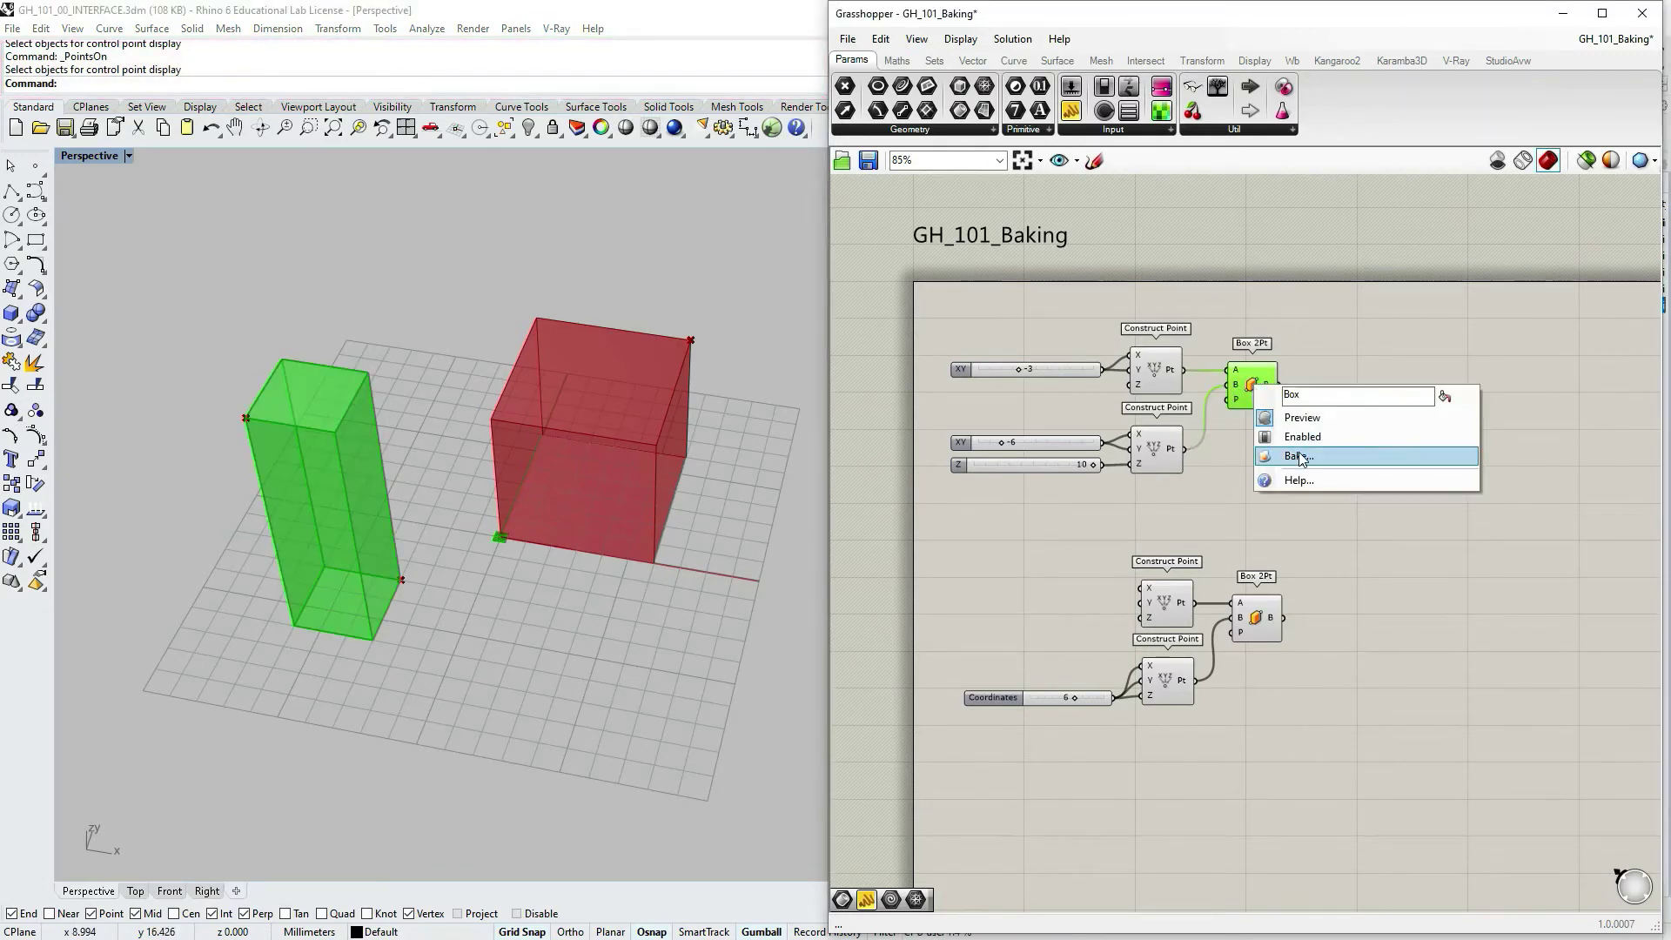
click(1297, 458)
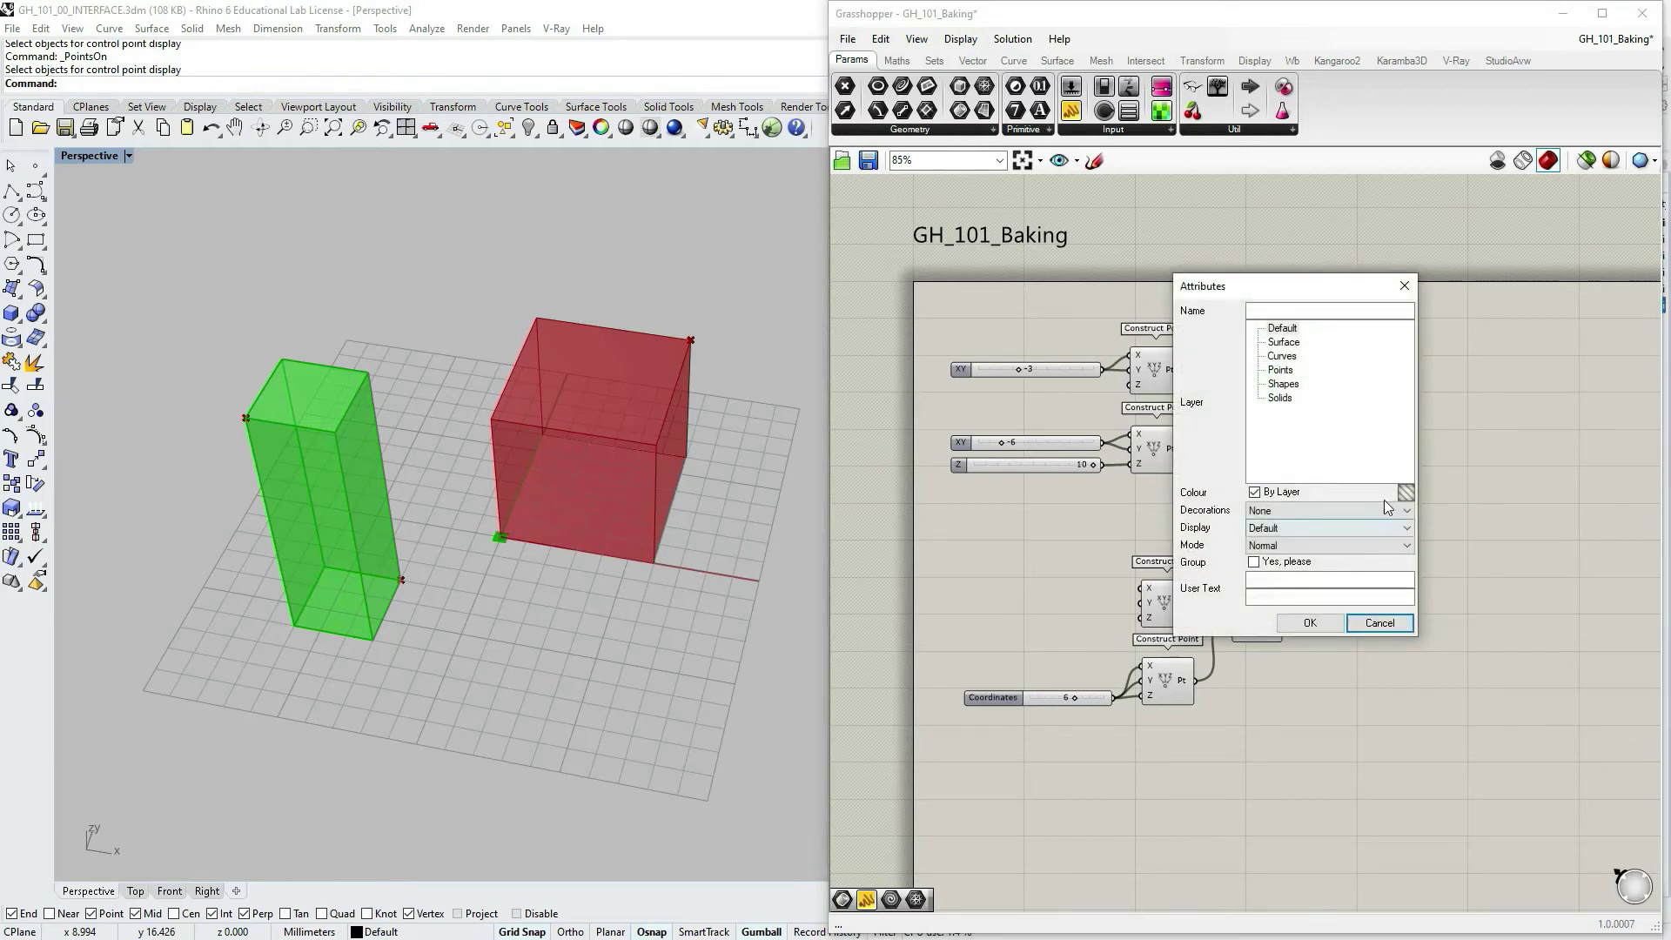
drag(1306, 286, 1026, 362)
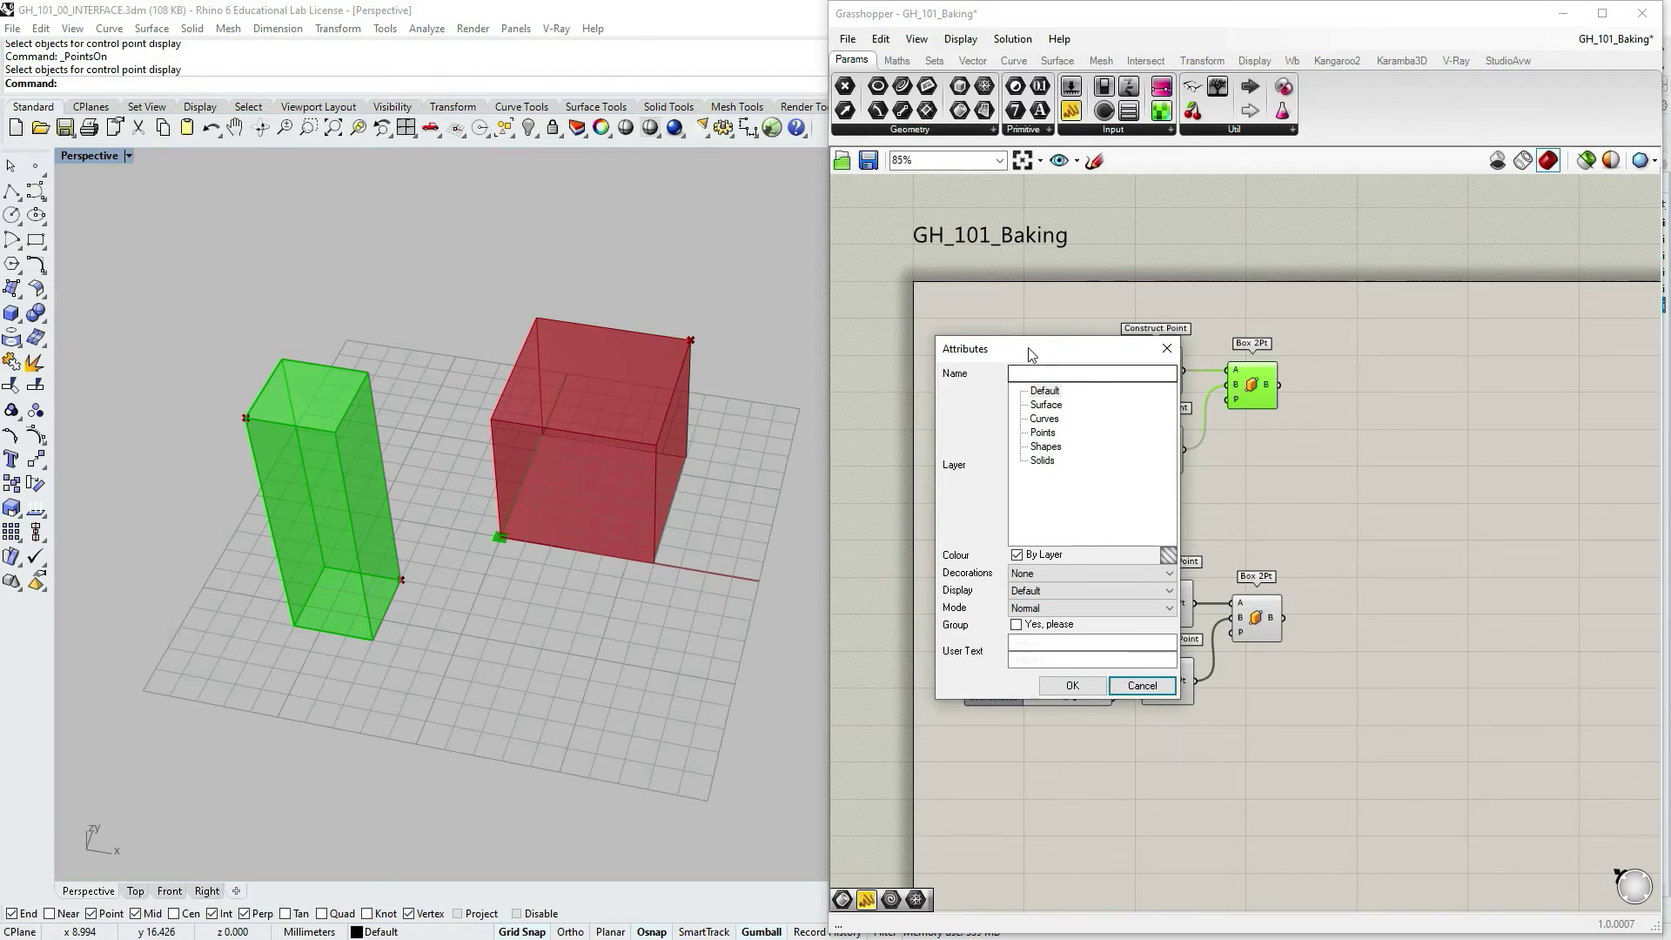
mouse_move(1037, 348)
mouse_down()
mouse_move(1023, 372)
mouse_move(1034, 361)
mouse_up()
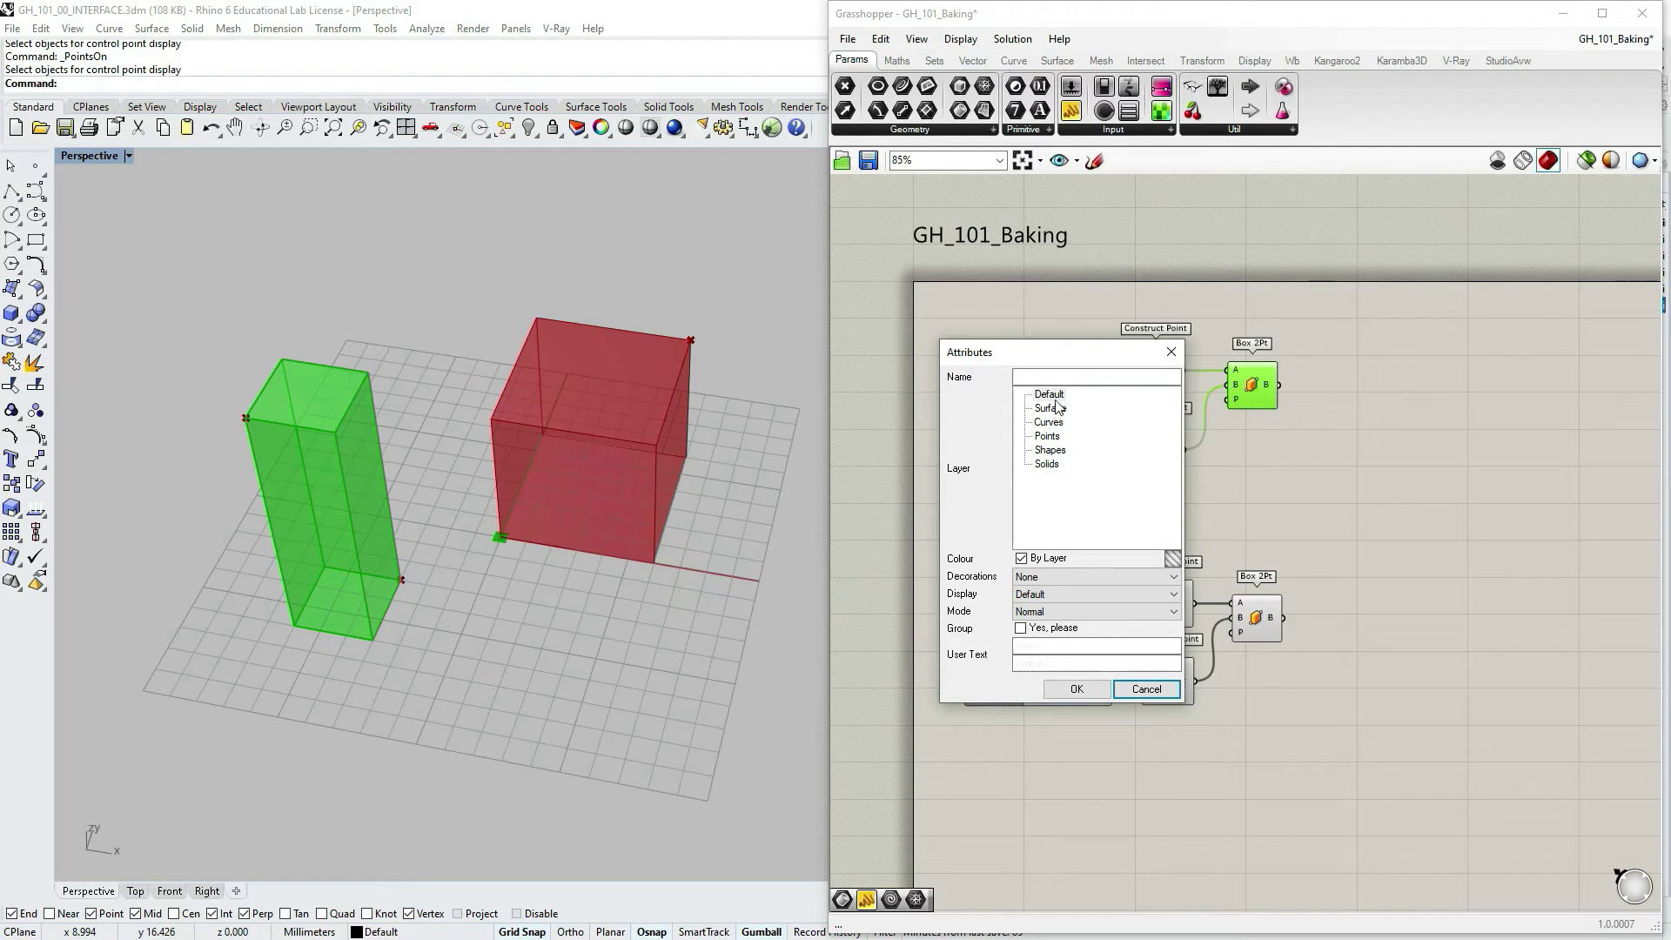
click(1050, 408)
click(1050, 450)
click(1047, 464)
click(1049, 394)
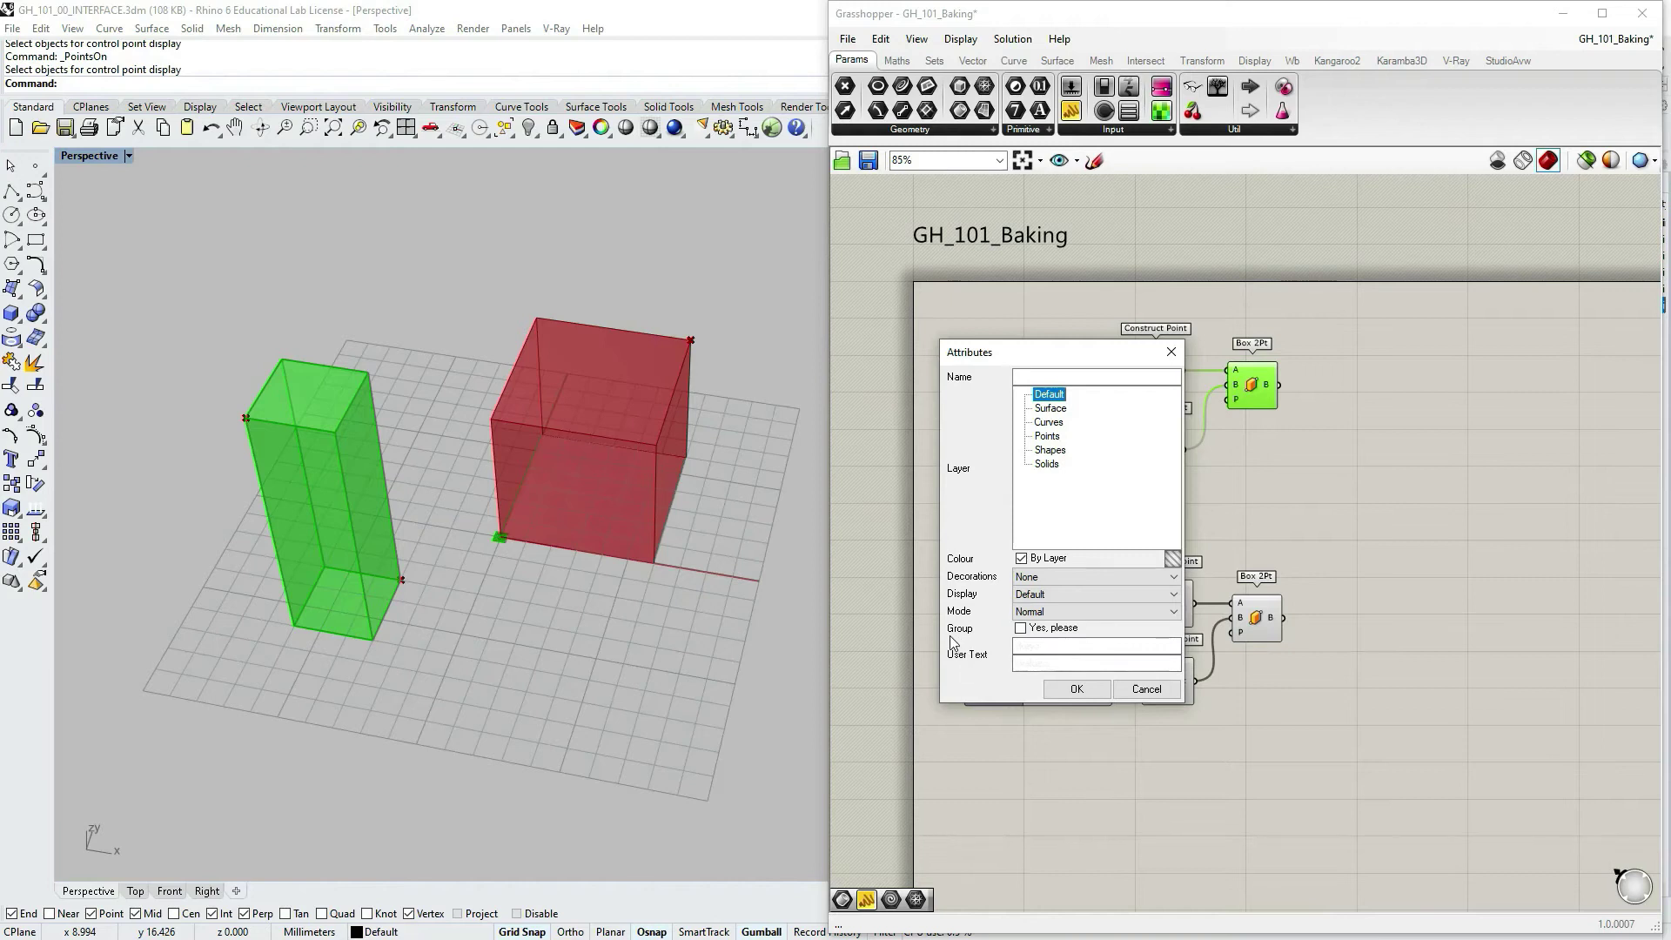
click(1029, 645)
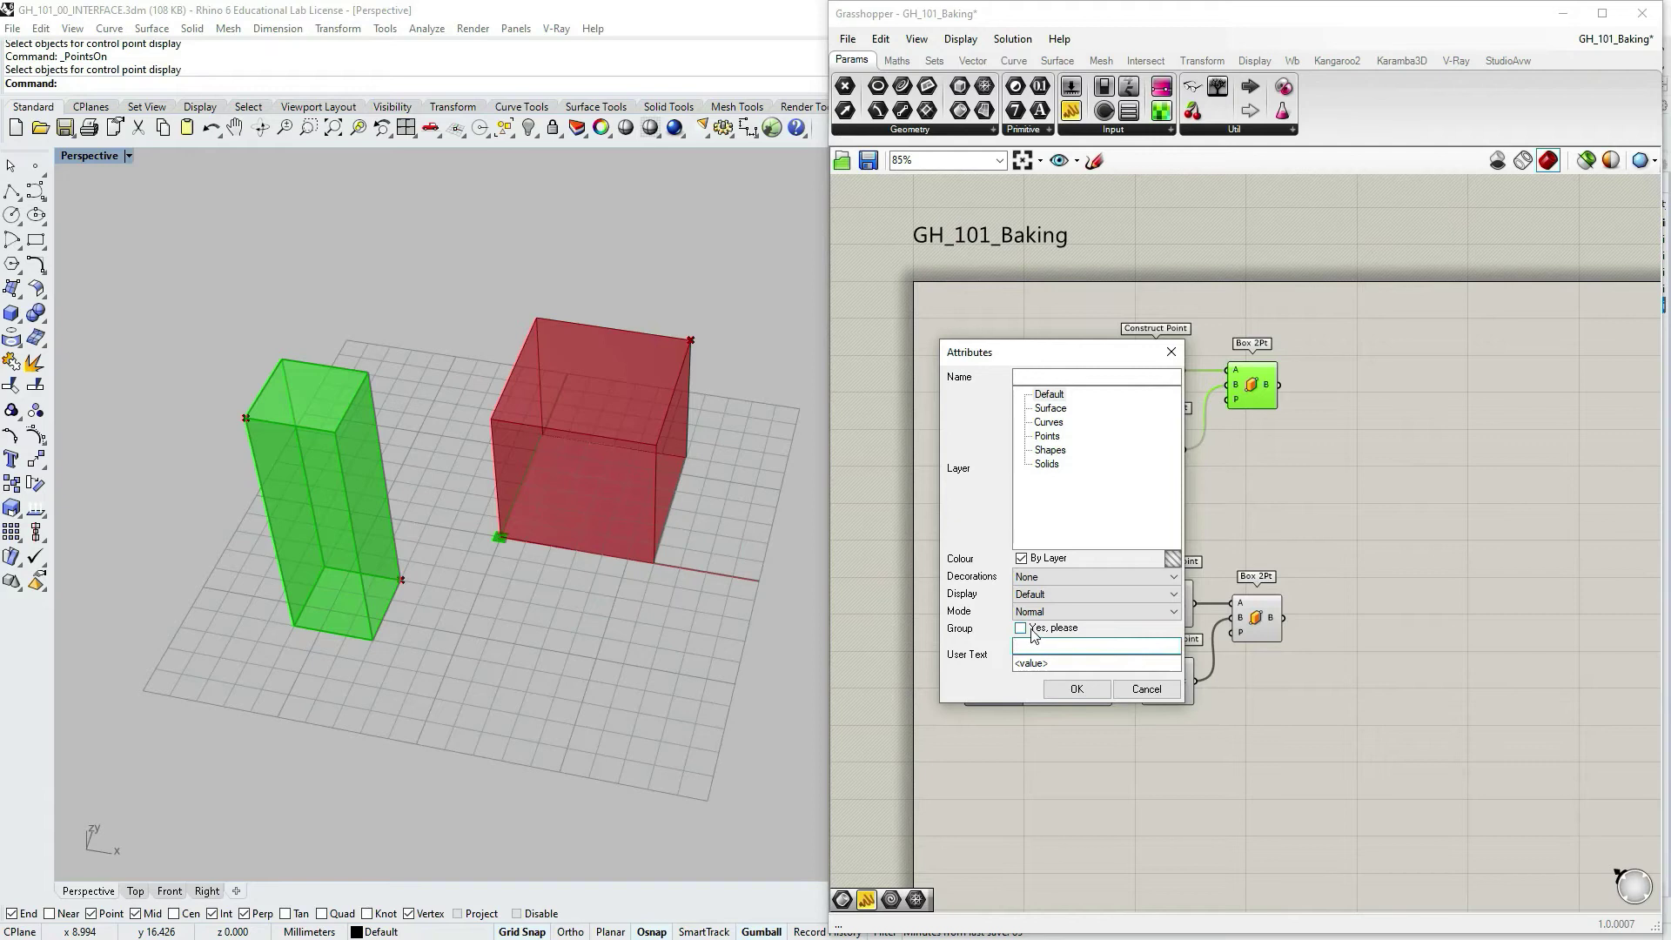
click(1075, 688)
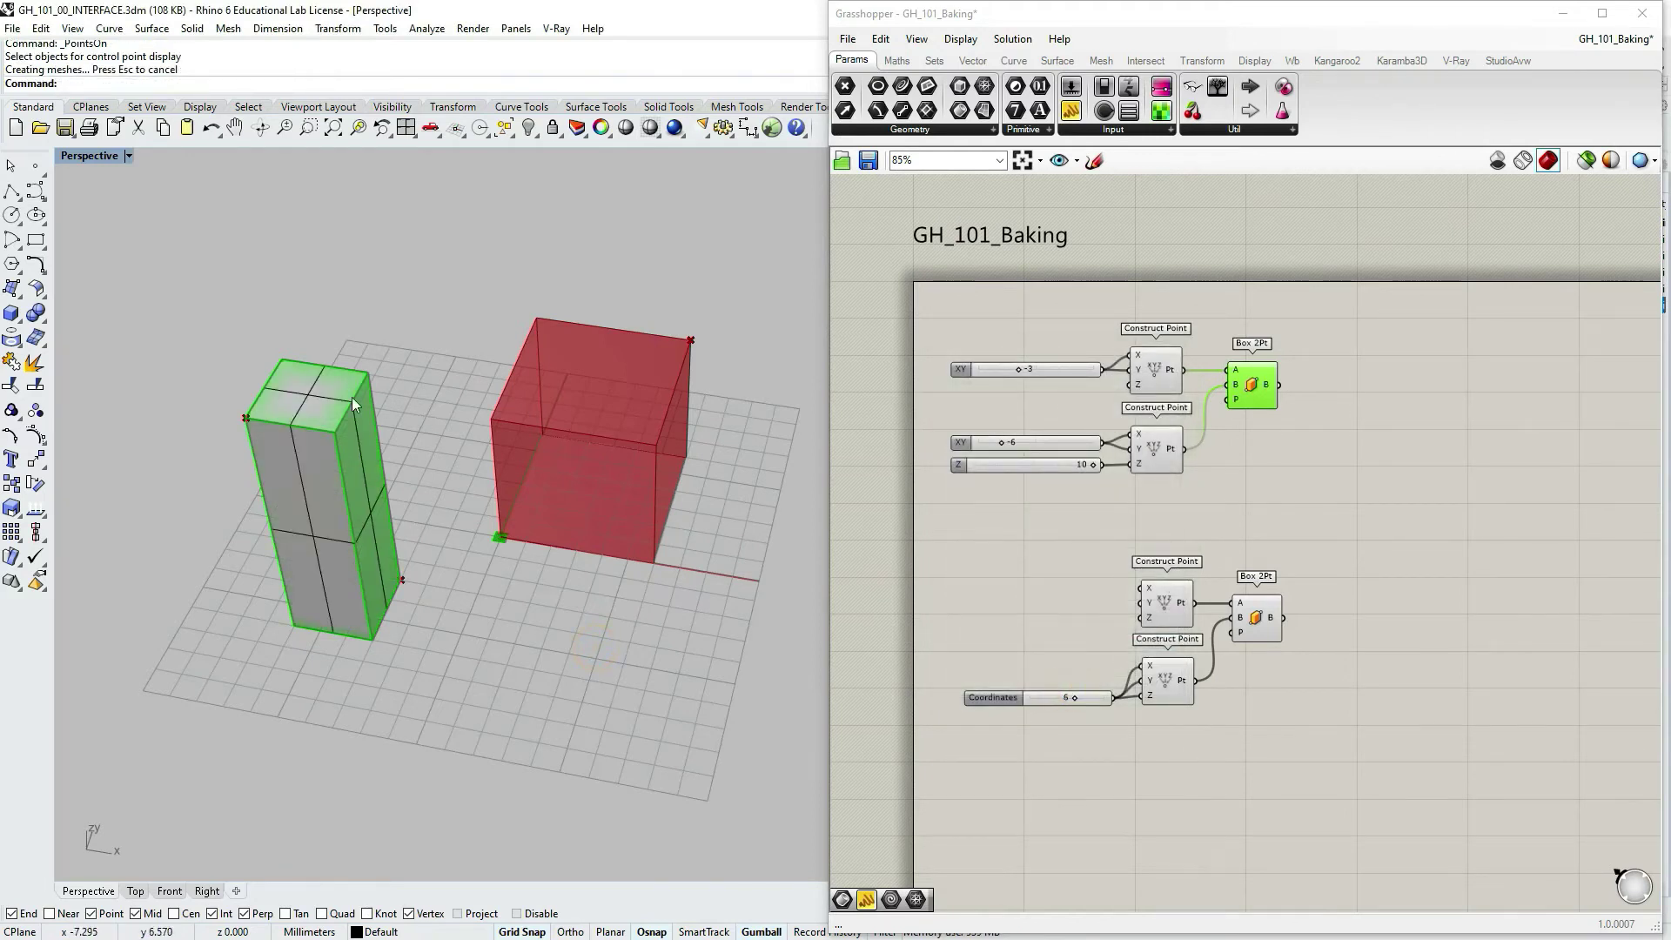
Step: Lift the baked box with the gumball and scale it down along Z into a short cube
click(300, 406)
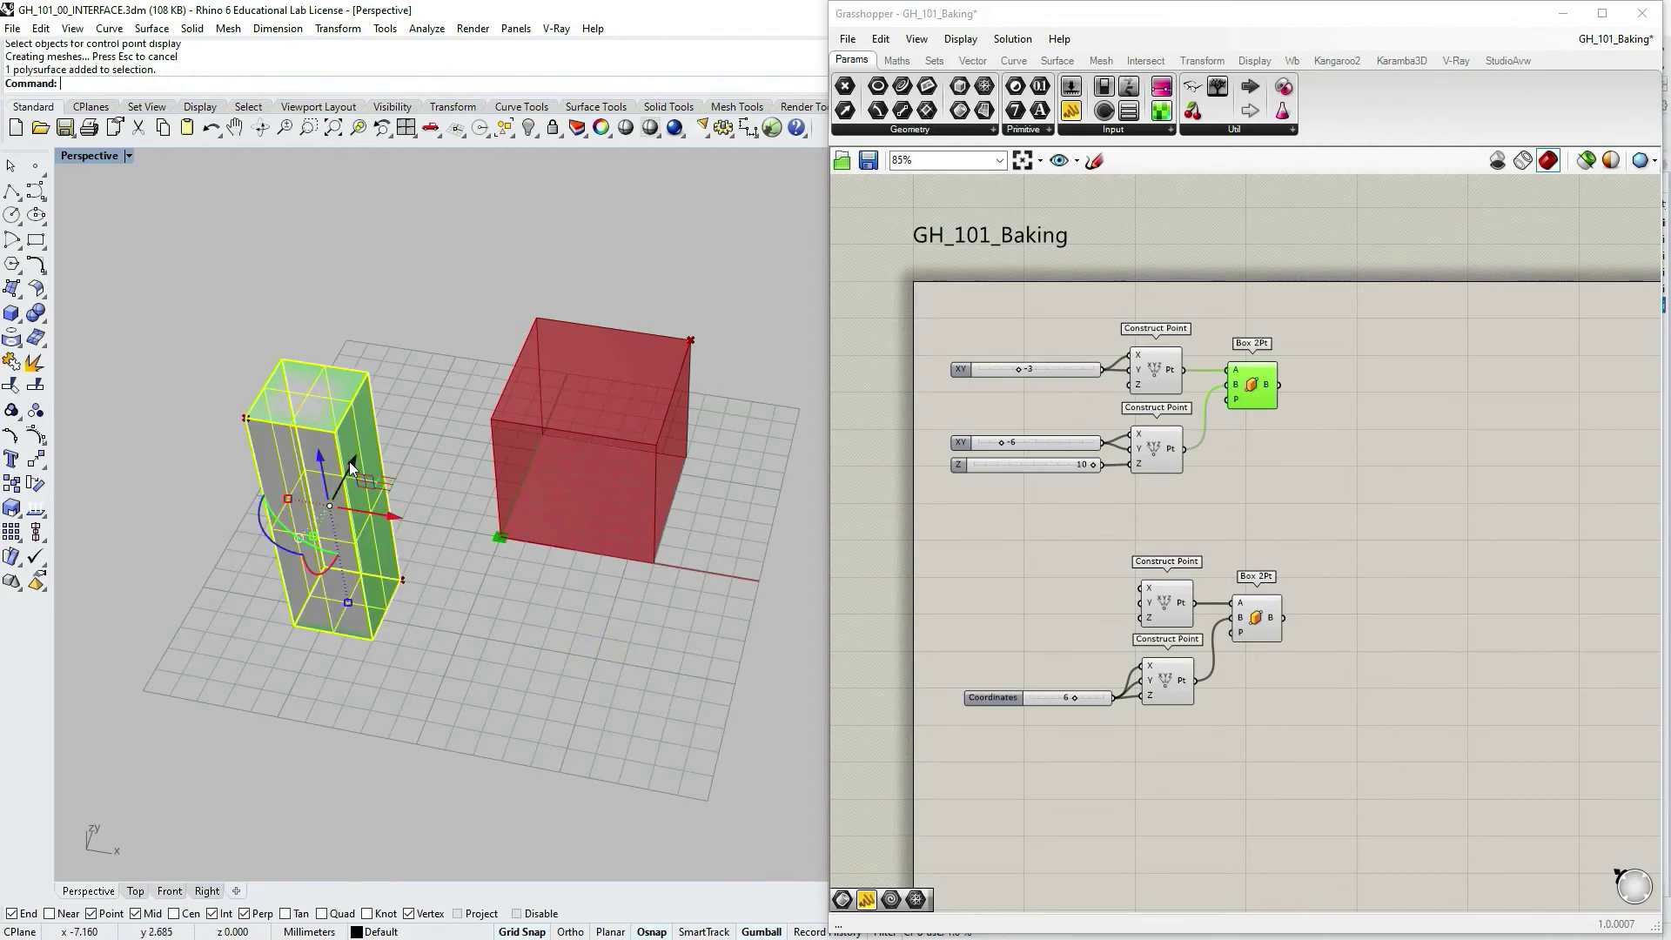
drag(348, 461, 418, 335)
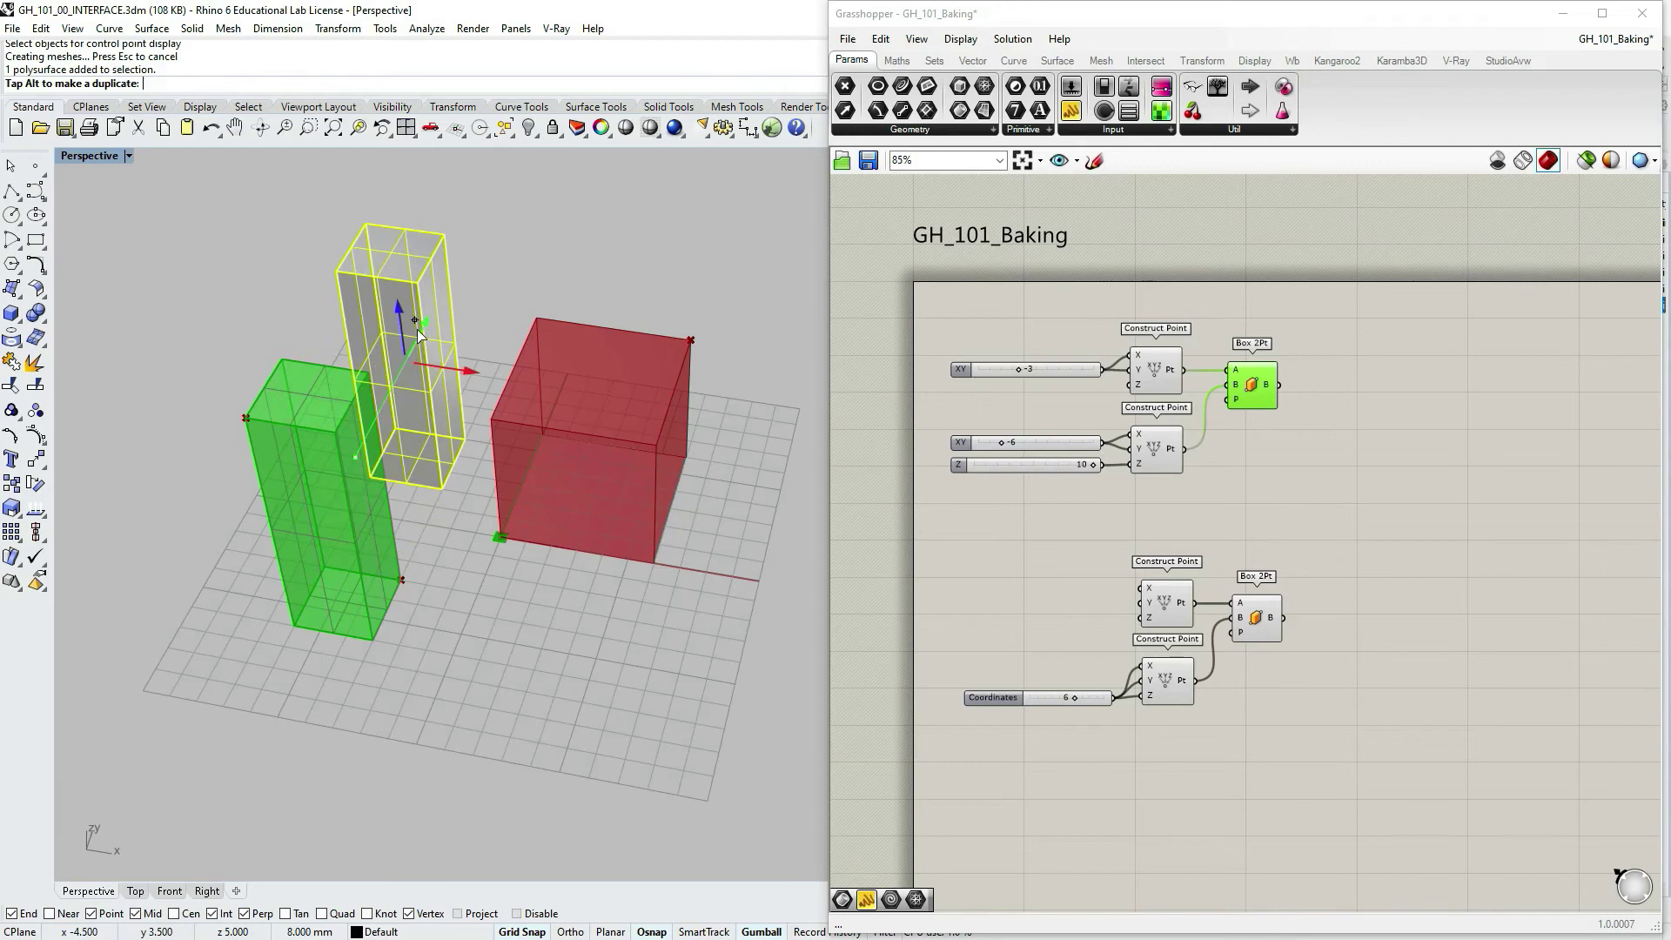
drag(418, 456, 394, 289)
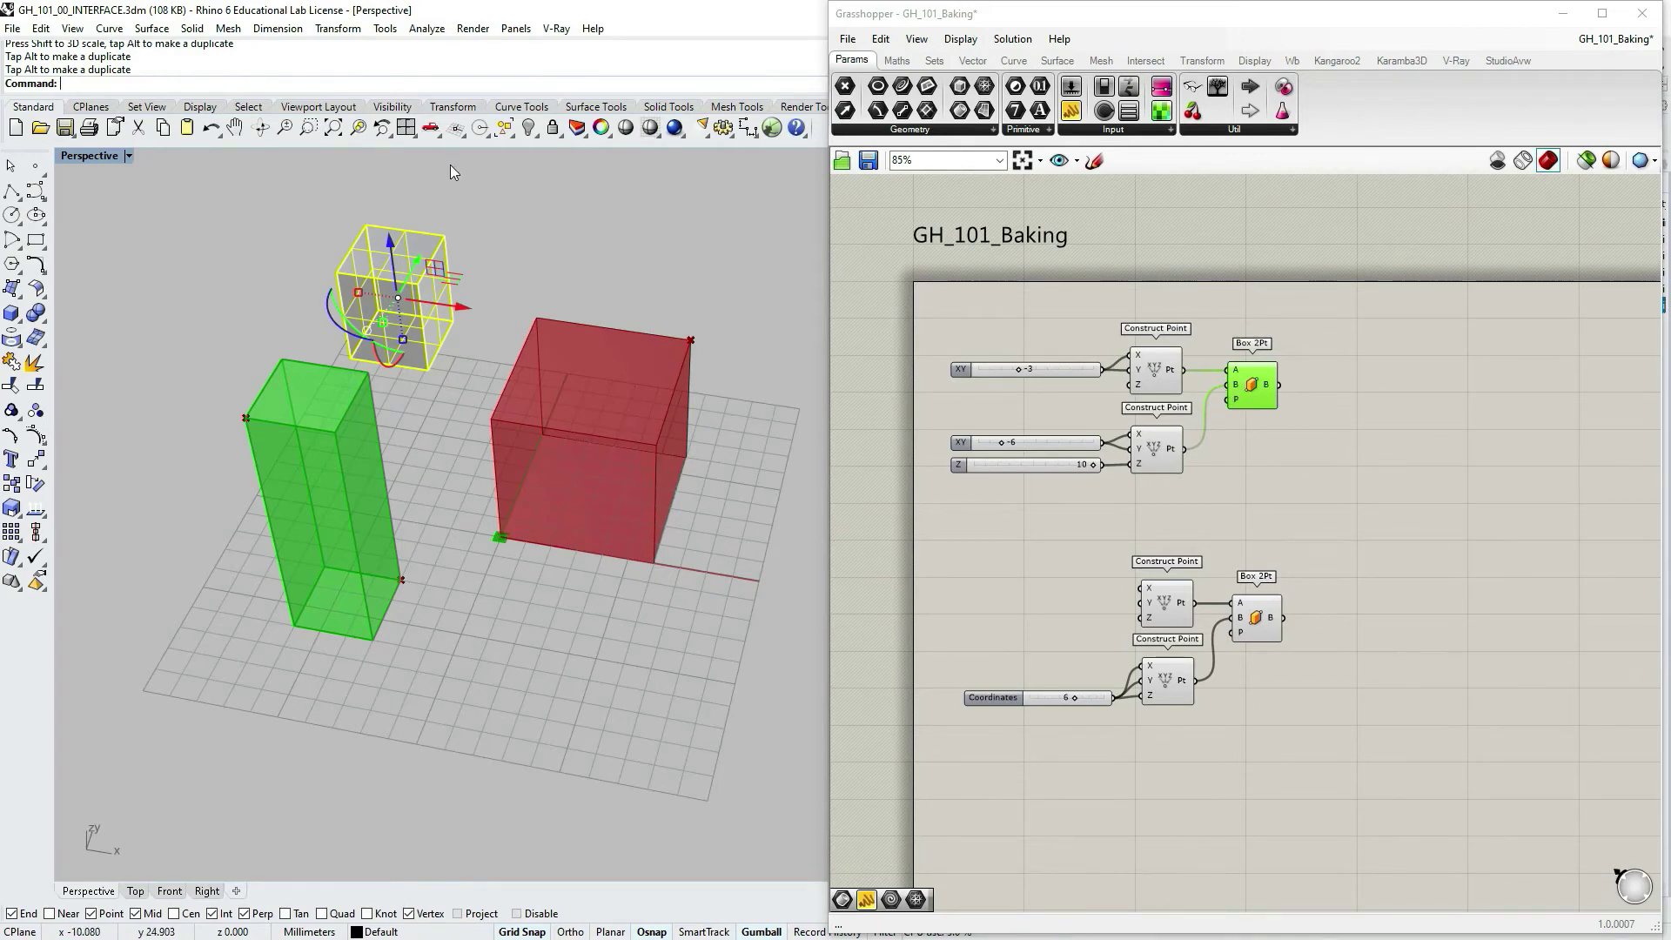
click(510, 259)
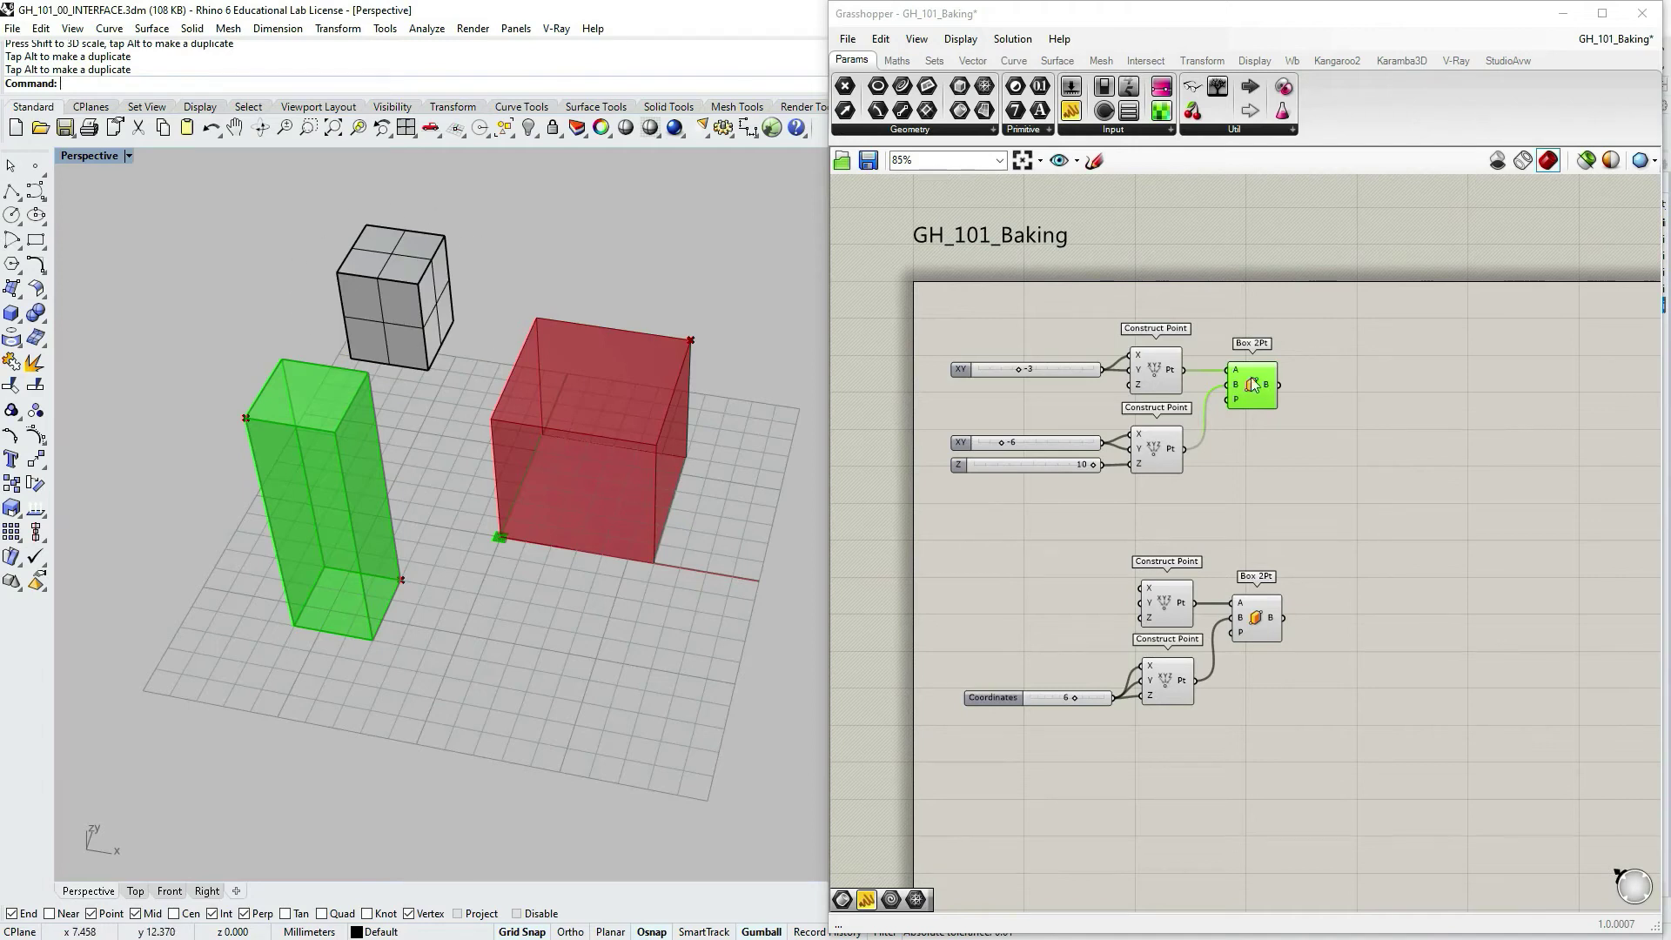
Step: Toggle the upper Box 2Pt component's selection in Grasshopper
click(1286, 424)
click(1267, 394)
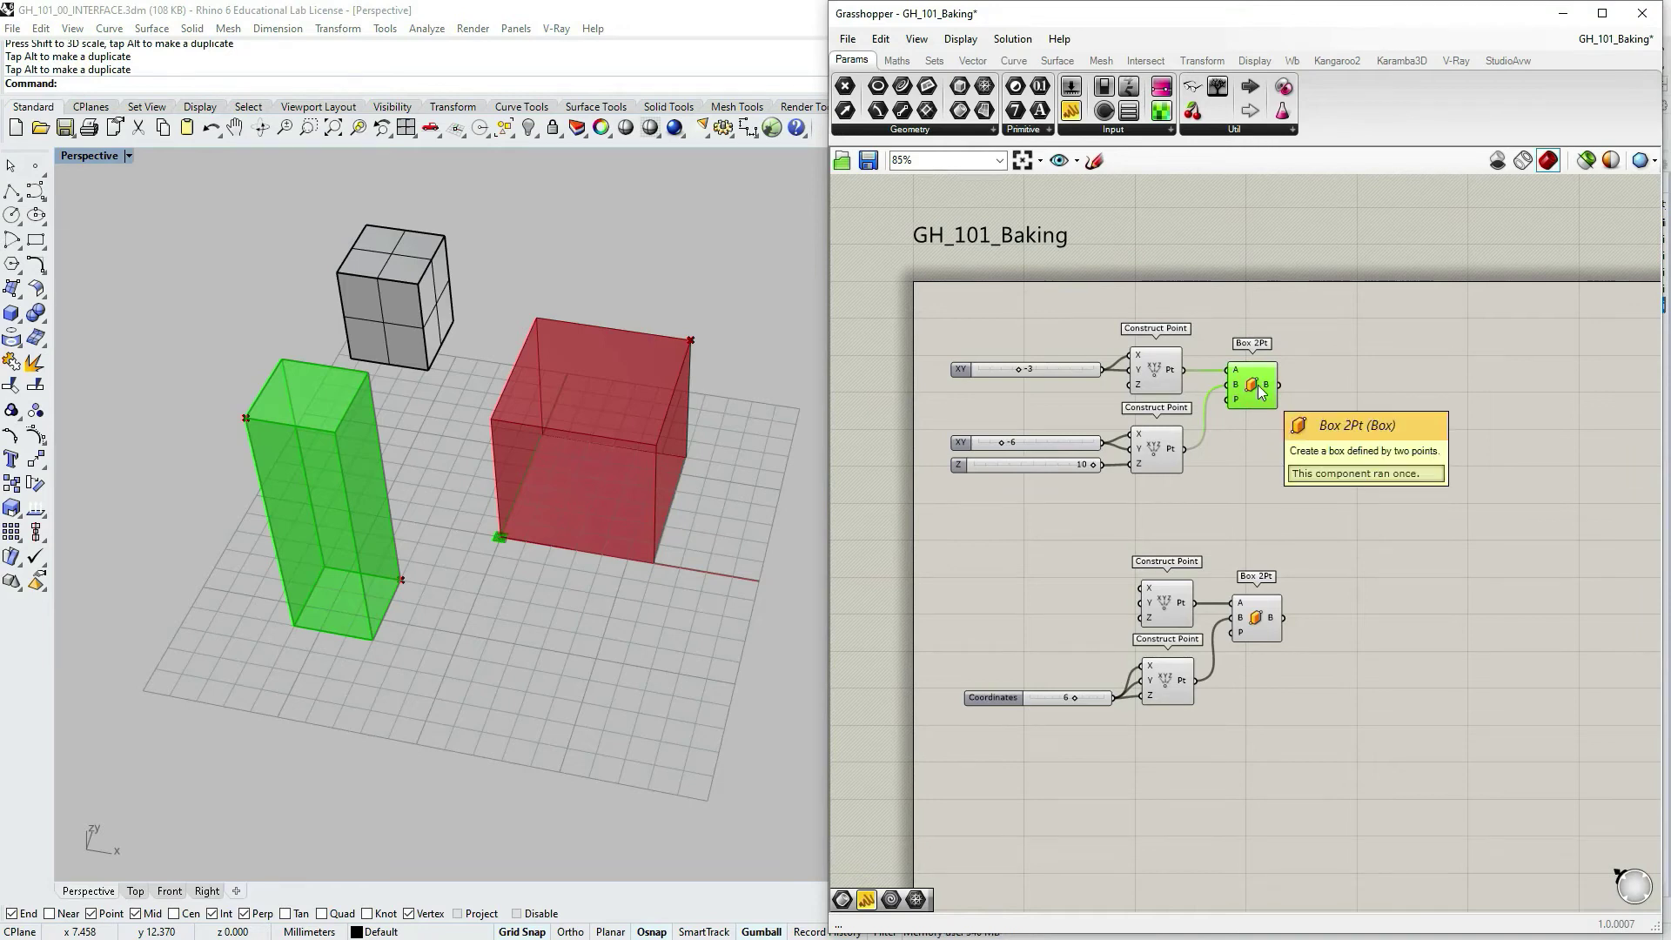
click(1312, 392)
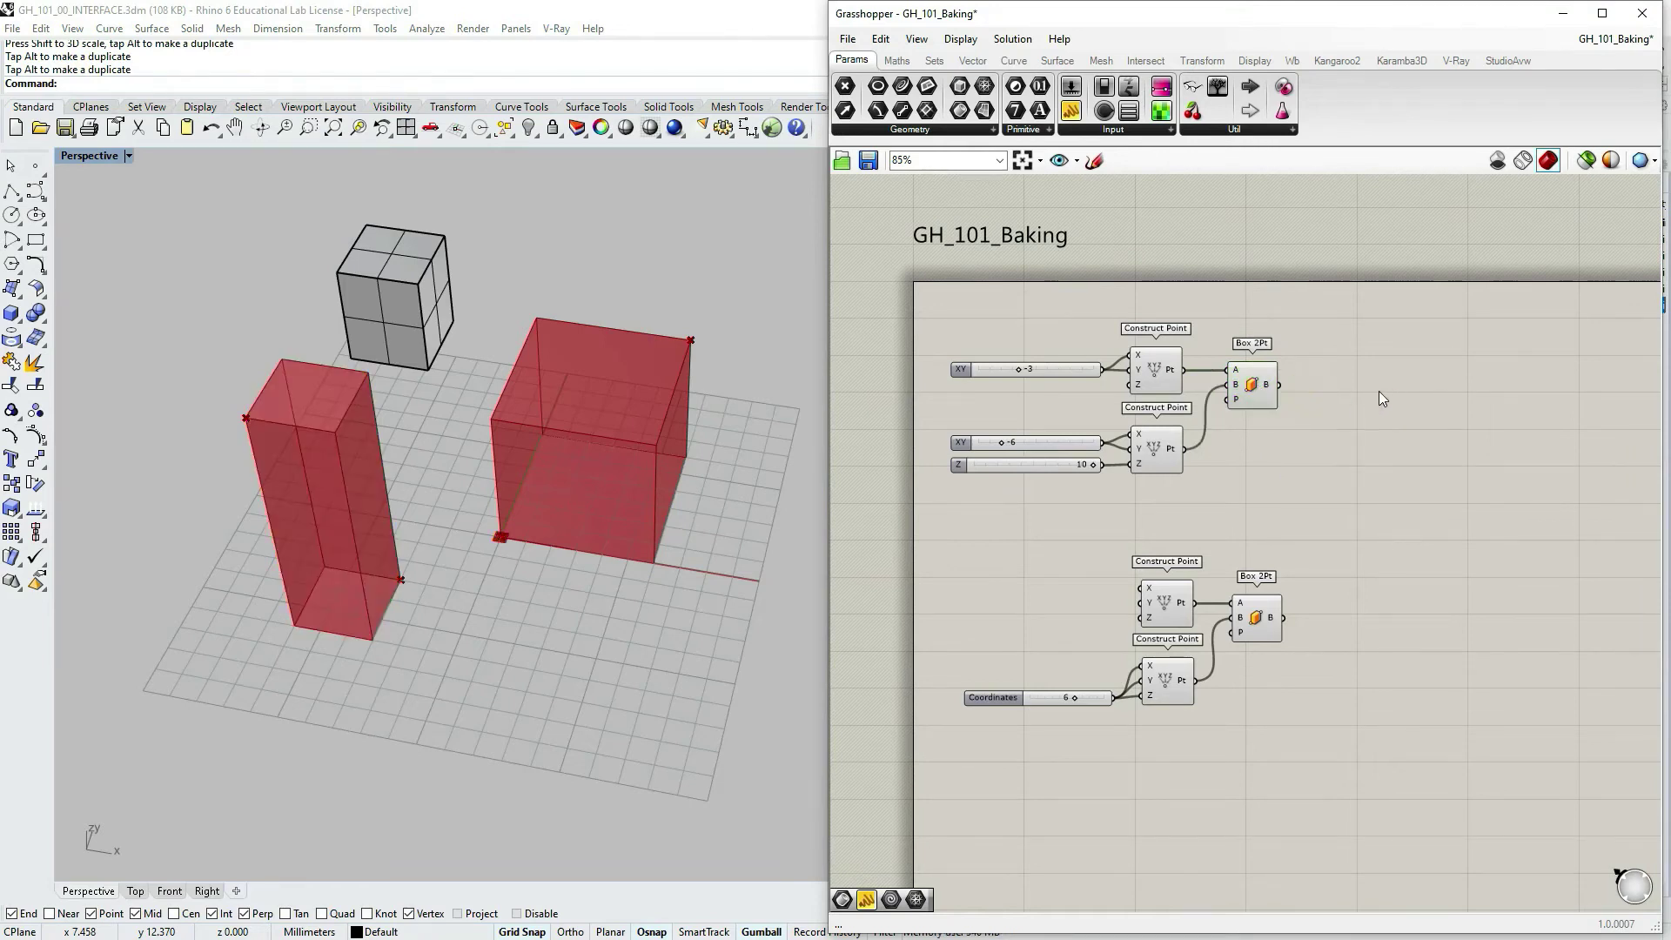
Step: Bake the top Box 2Pt again from its radial menu
click(1260, 396)
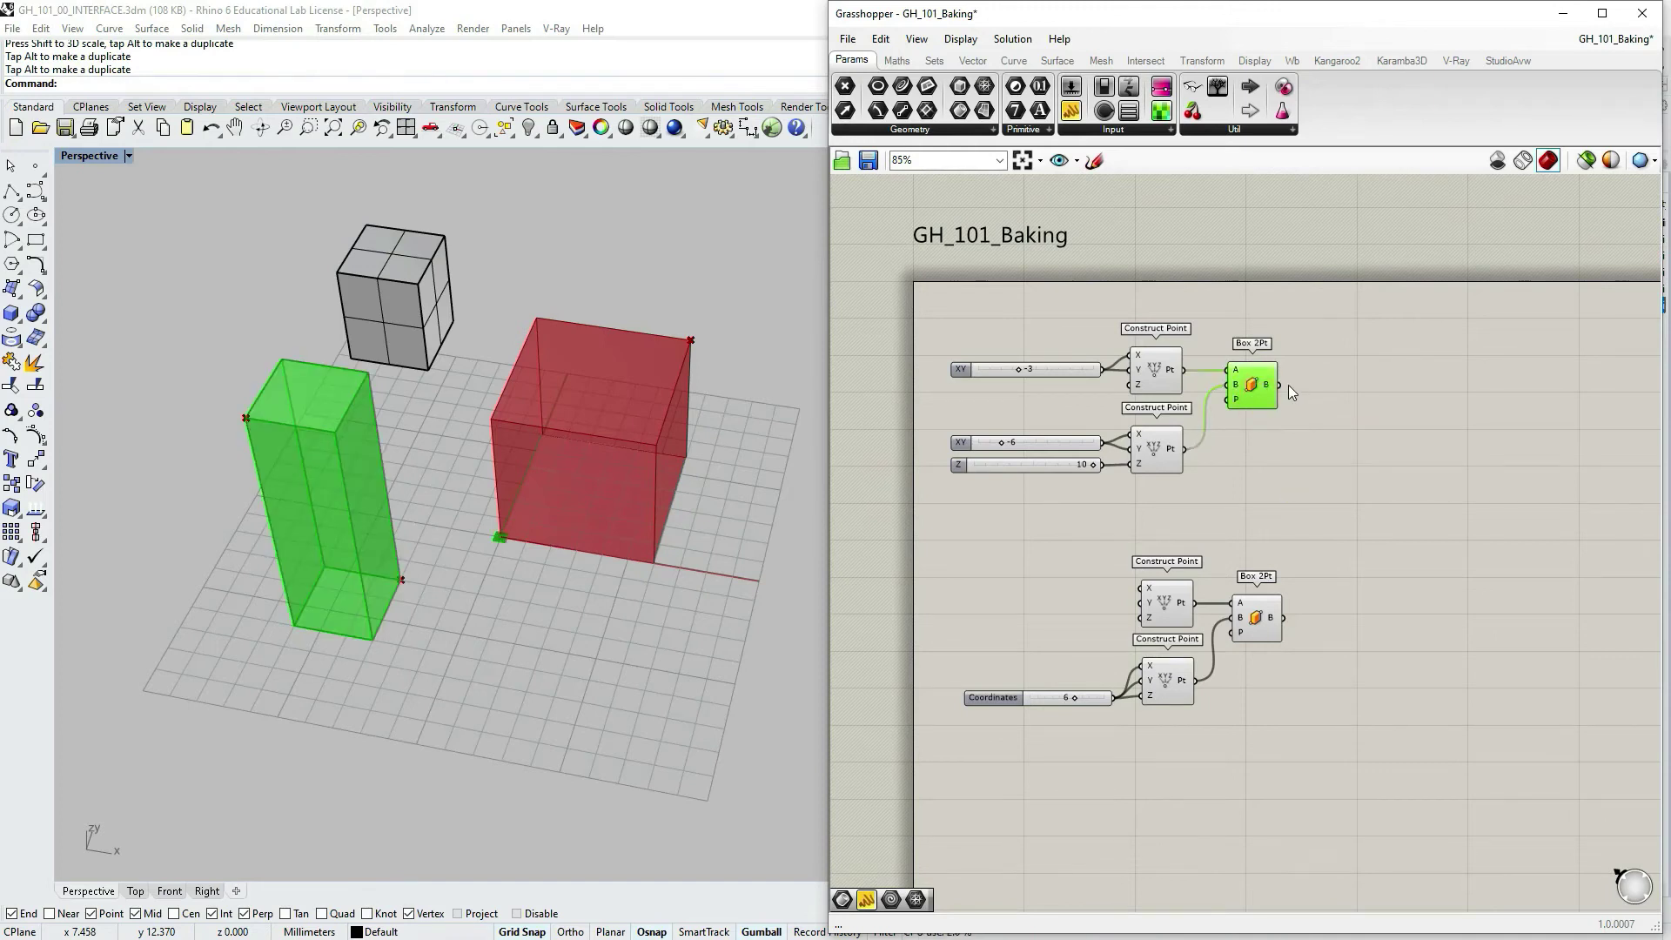
click(1301, 366)
drag(1234, 434, 1232, 435)
middle_click(1255, 392)
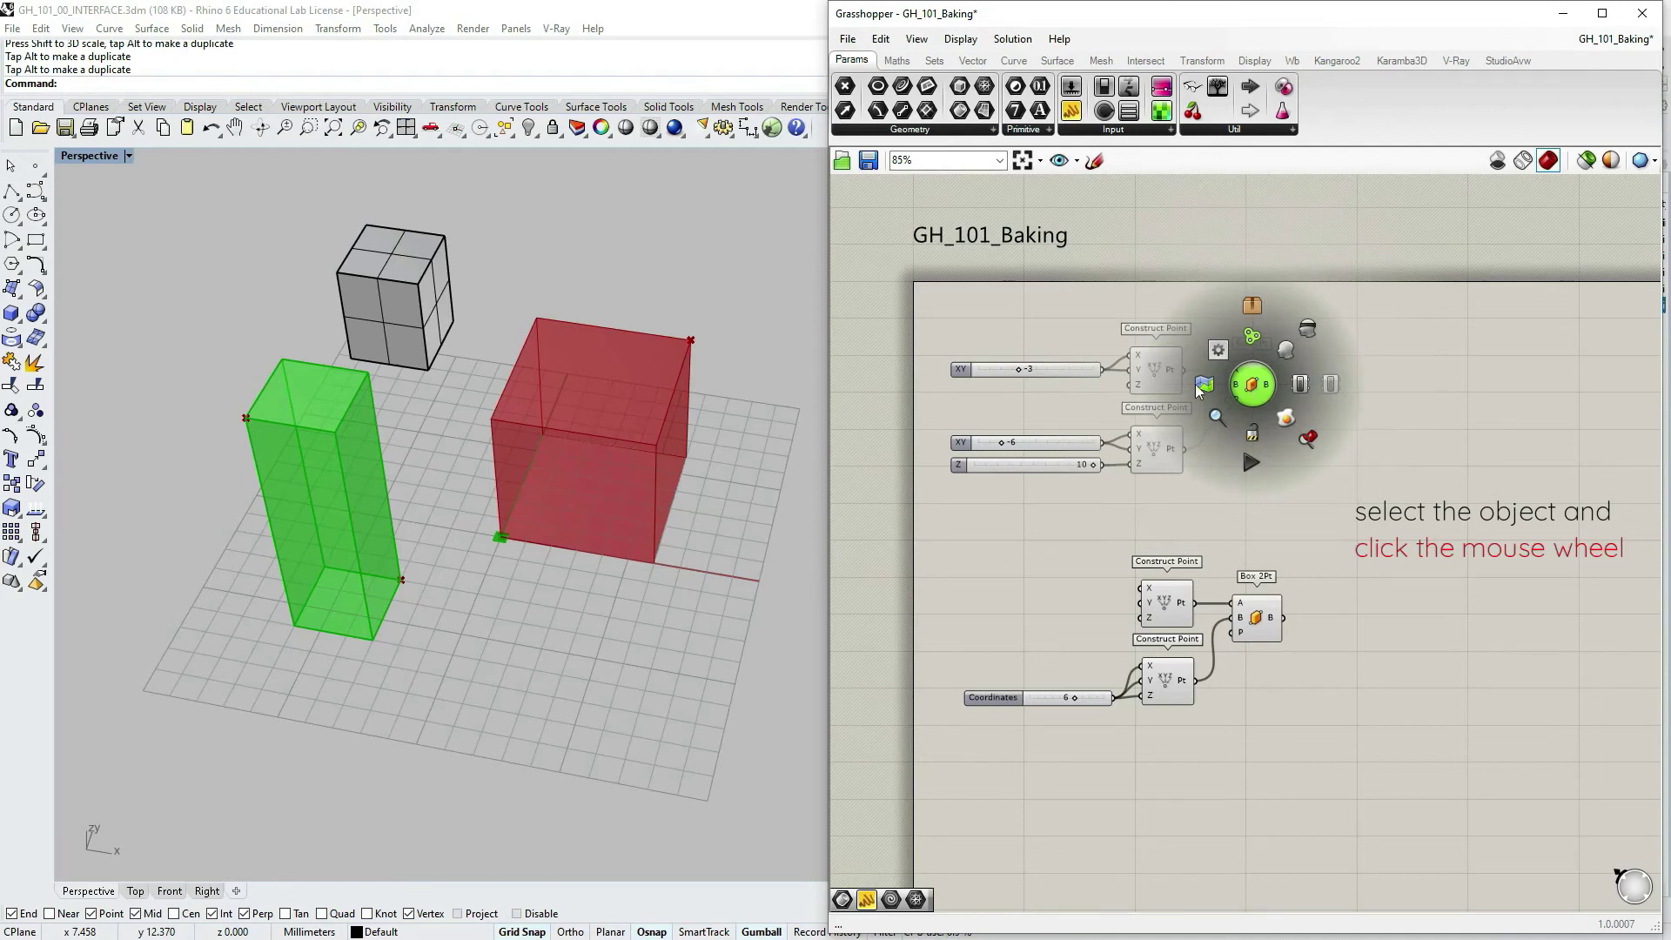
click(1286, 422)
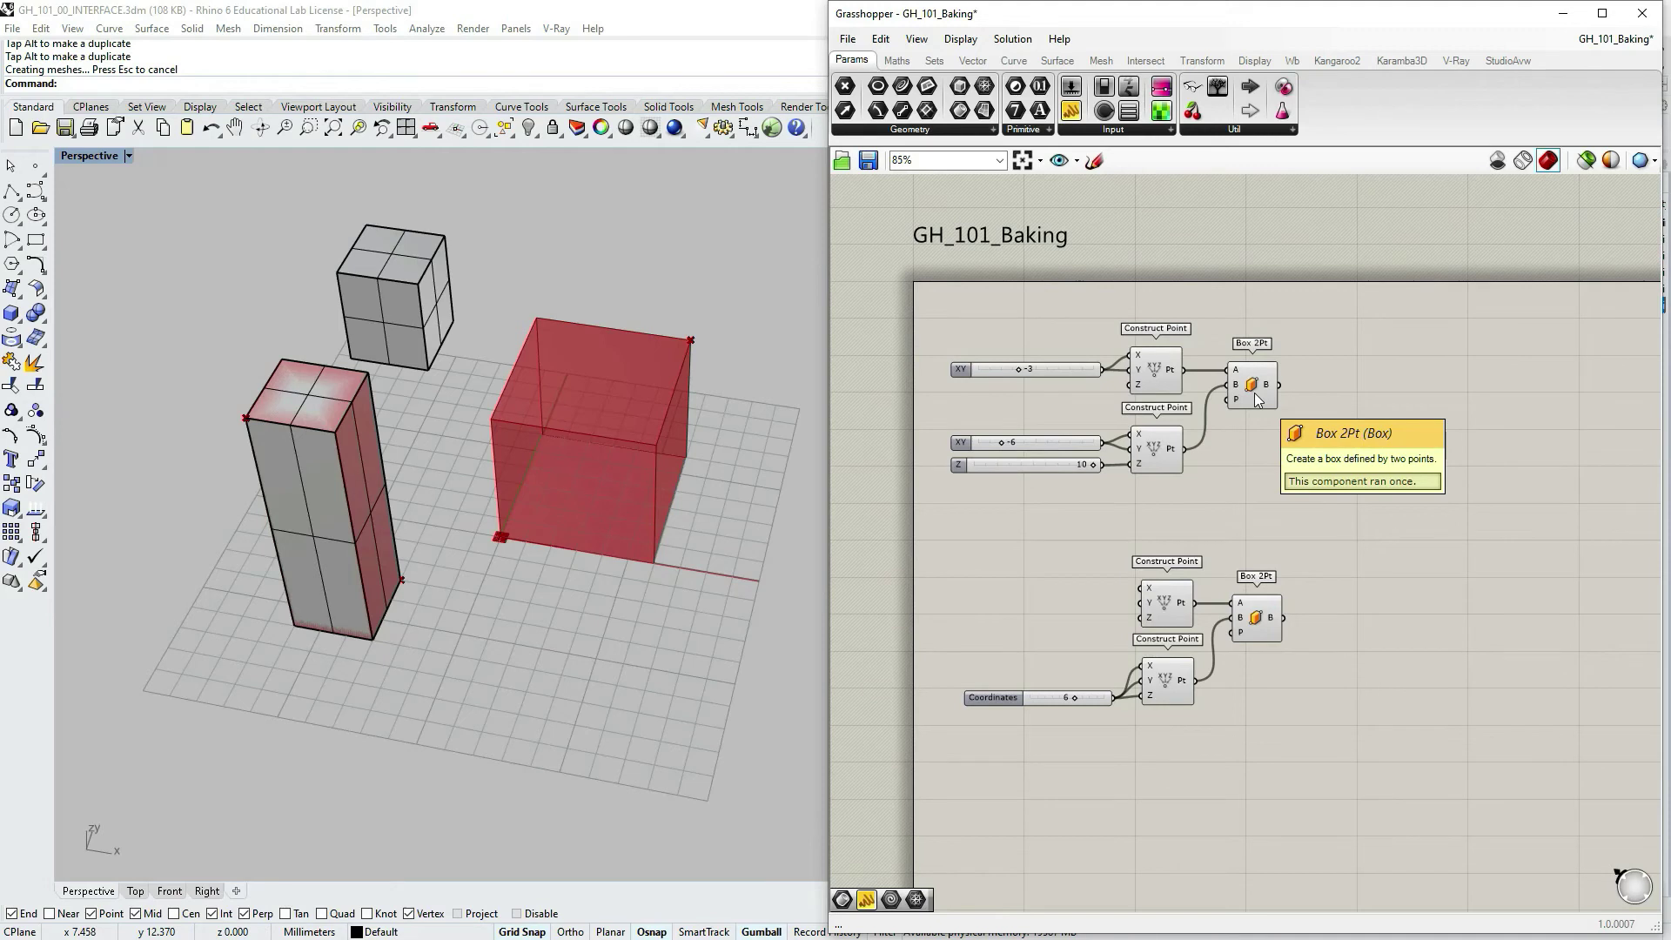
Step: Slide the new baked tall box along X to the left of its red preview
click(361, 481)
drag(388, 517, 240, 491)
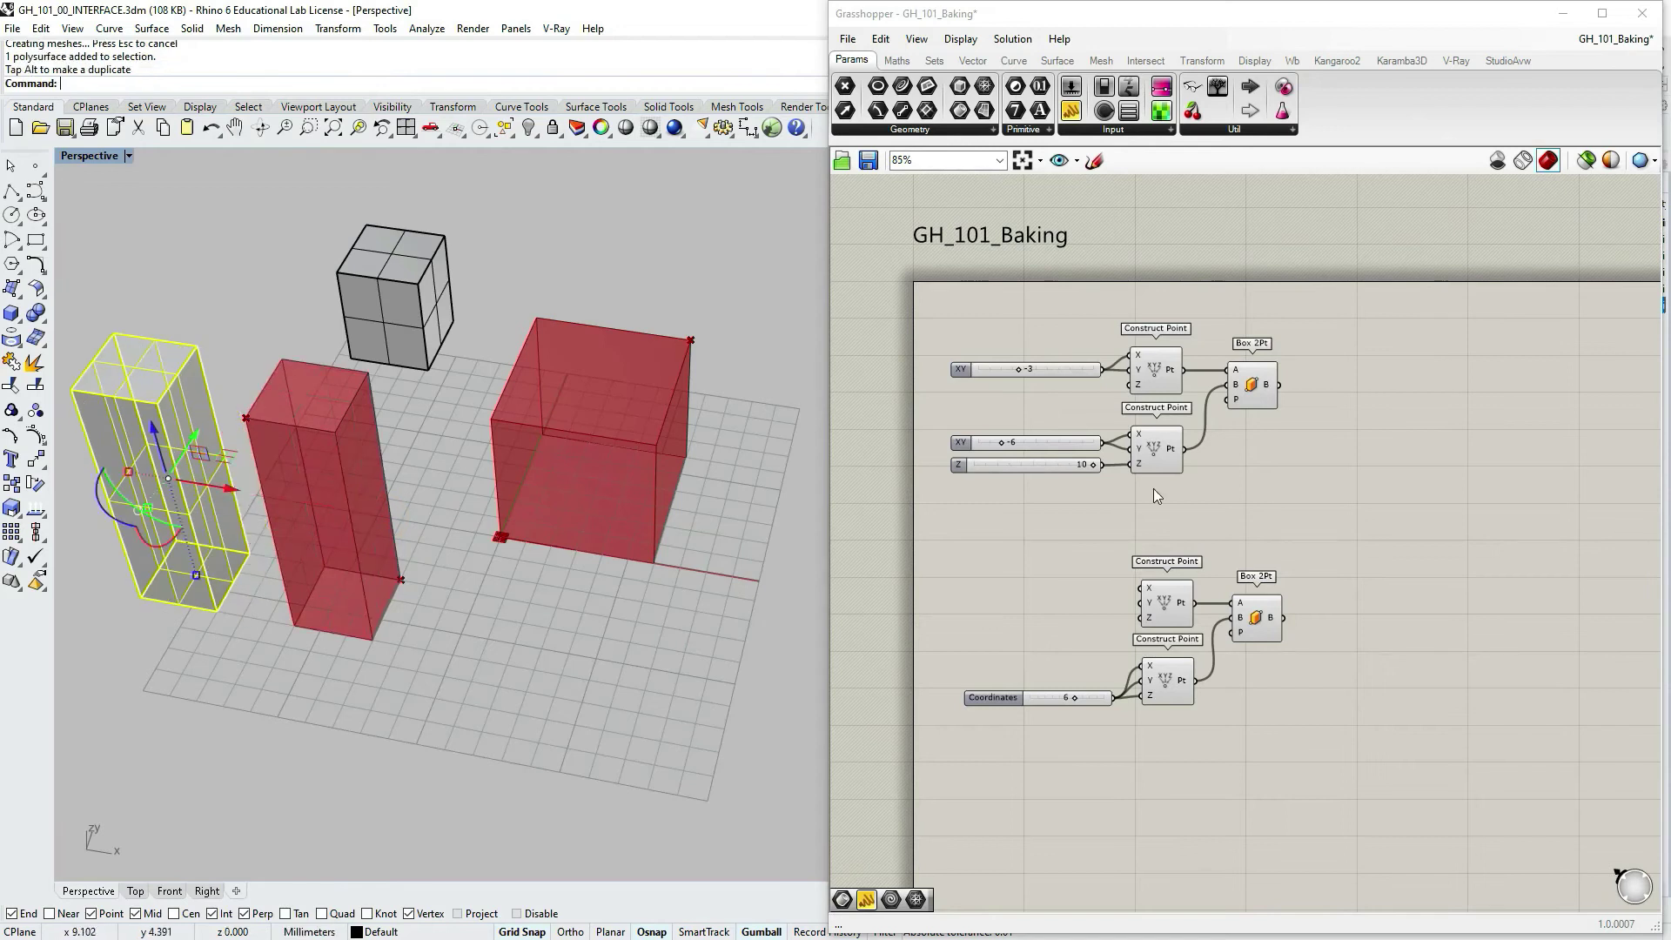
drag(1354, 308, 1326, 461)
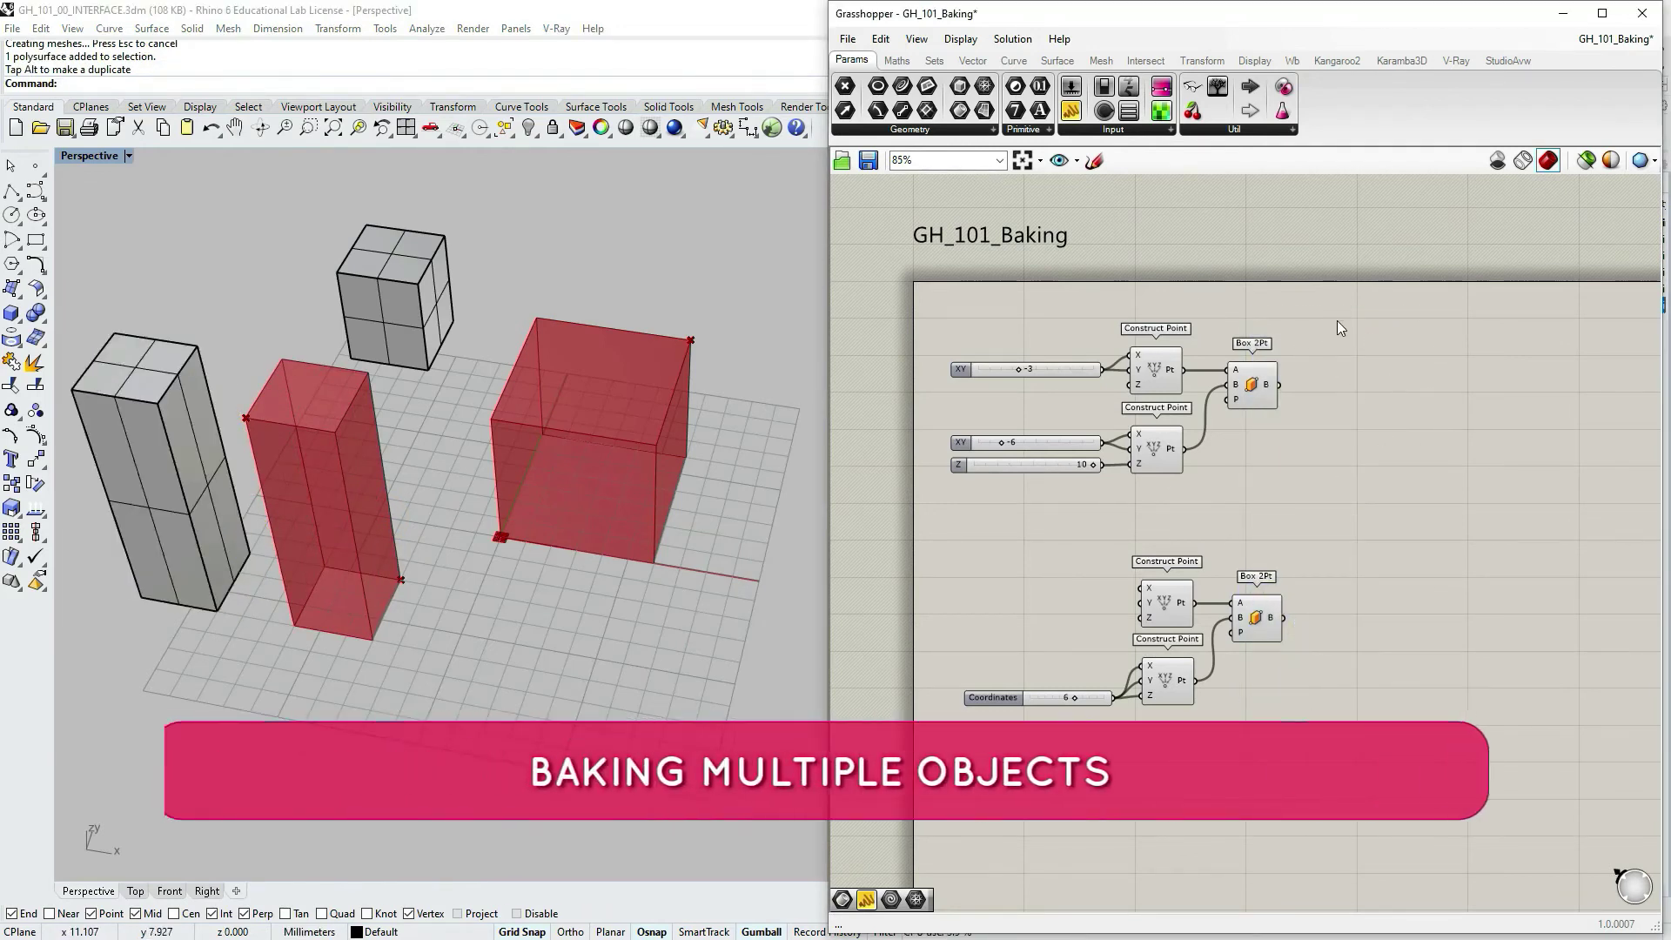
Step: Window-select both Box 2Pt components and bake the tall box and cube together
drag(1337, 319, 1323, 508)
drag(1325, 599, 1232, 755)
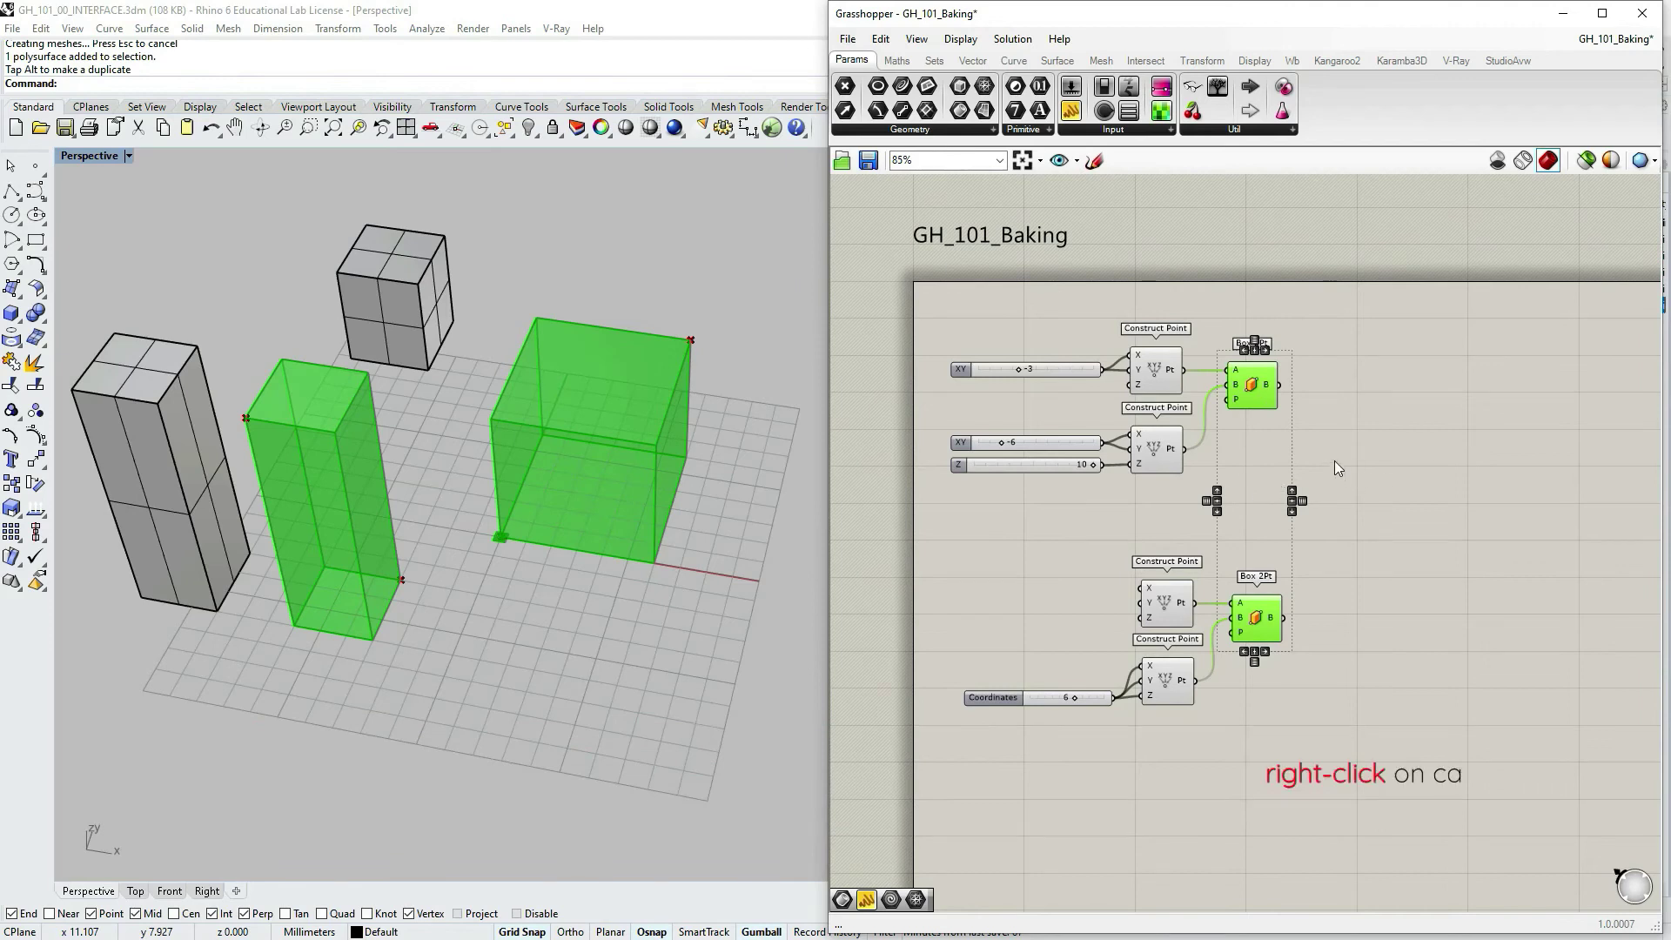
right_click(1253, 452)
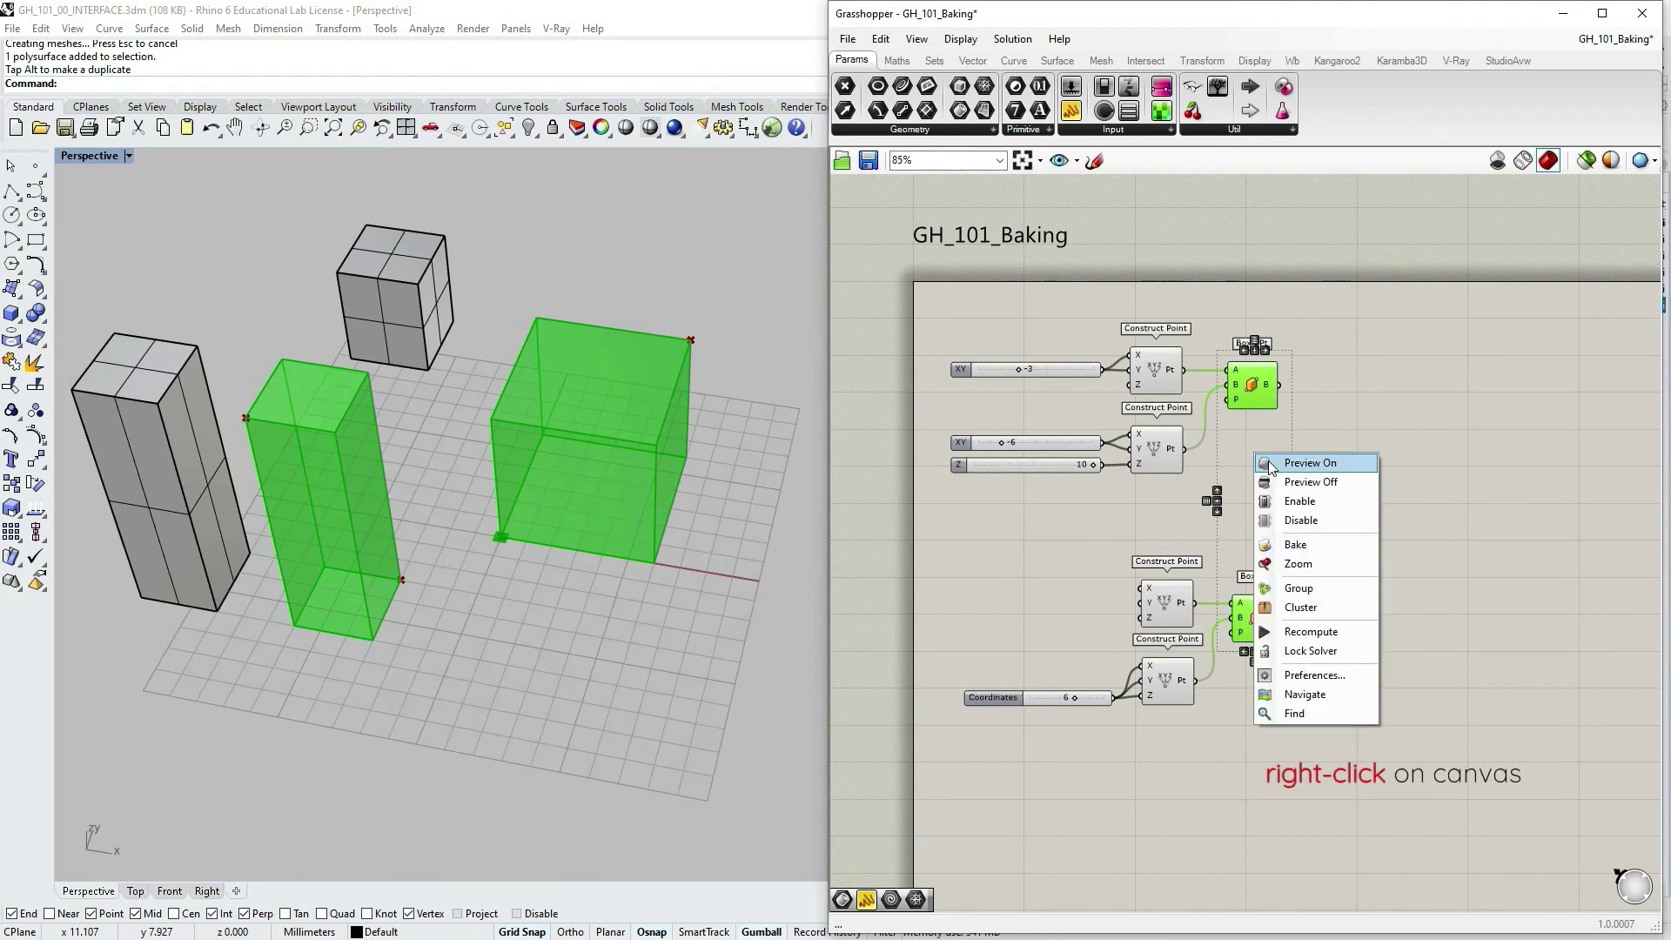
click(1293, 545)
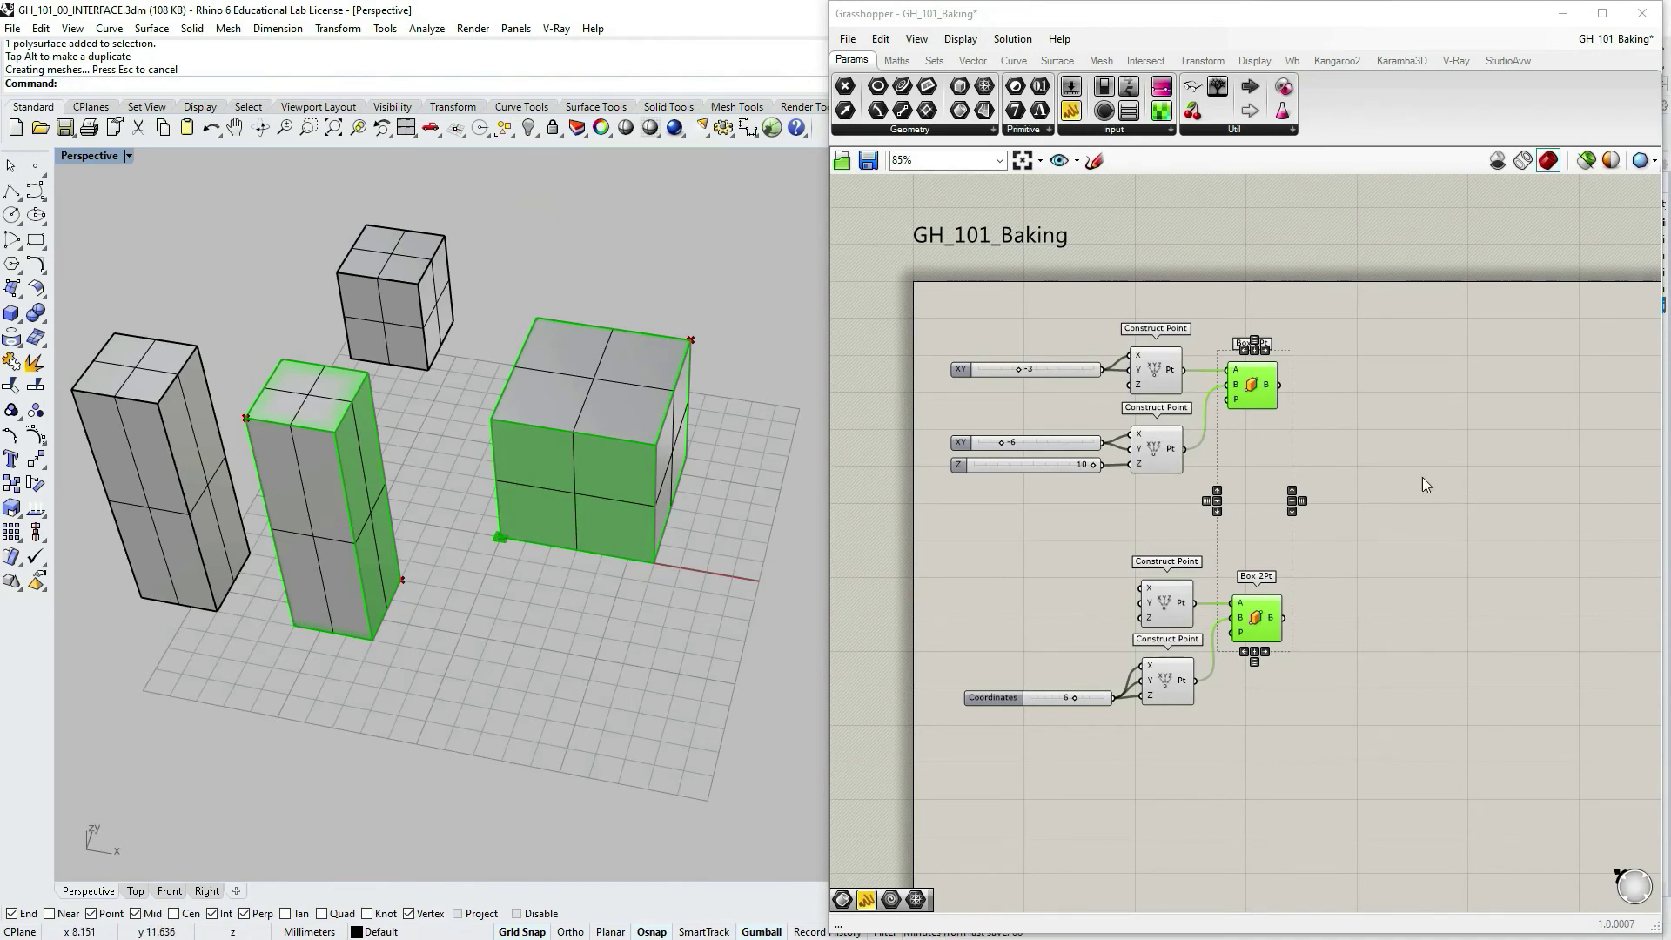
Step: Undo the GrasshopperBake in Rhino, removing the just-baked tall box and cube
click(1351, 470)
click(577, 409)
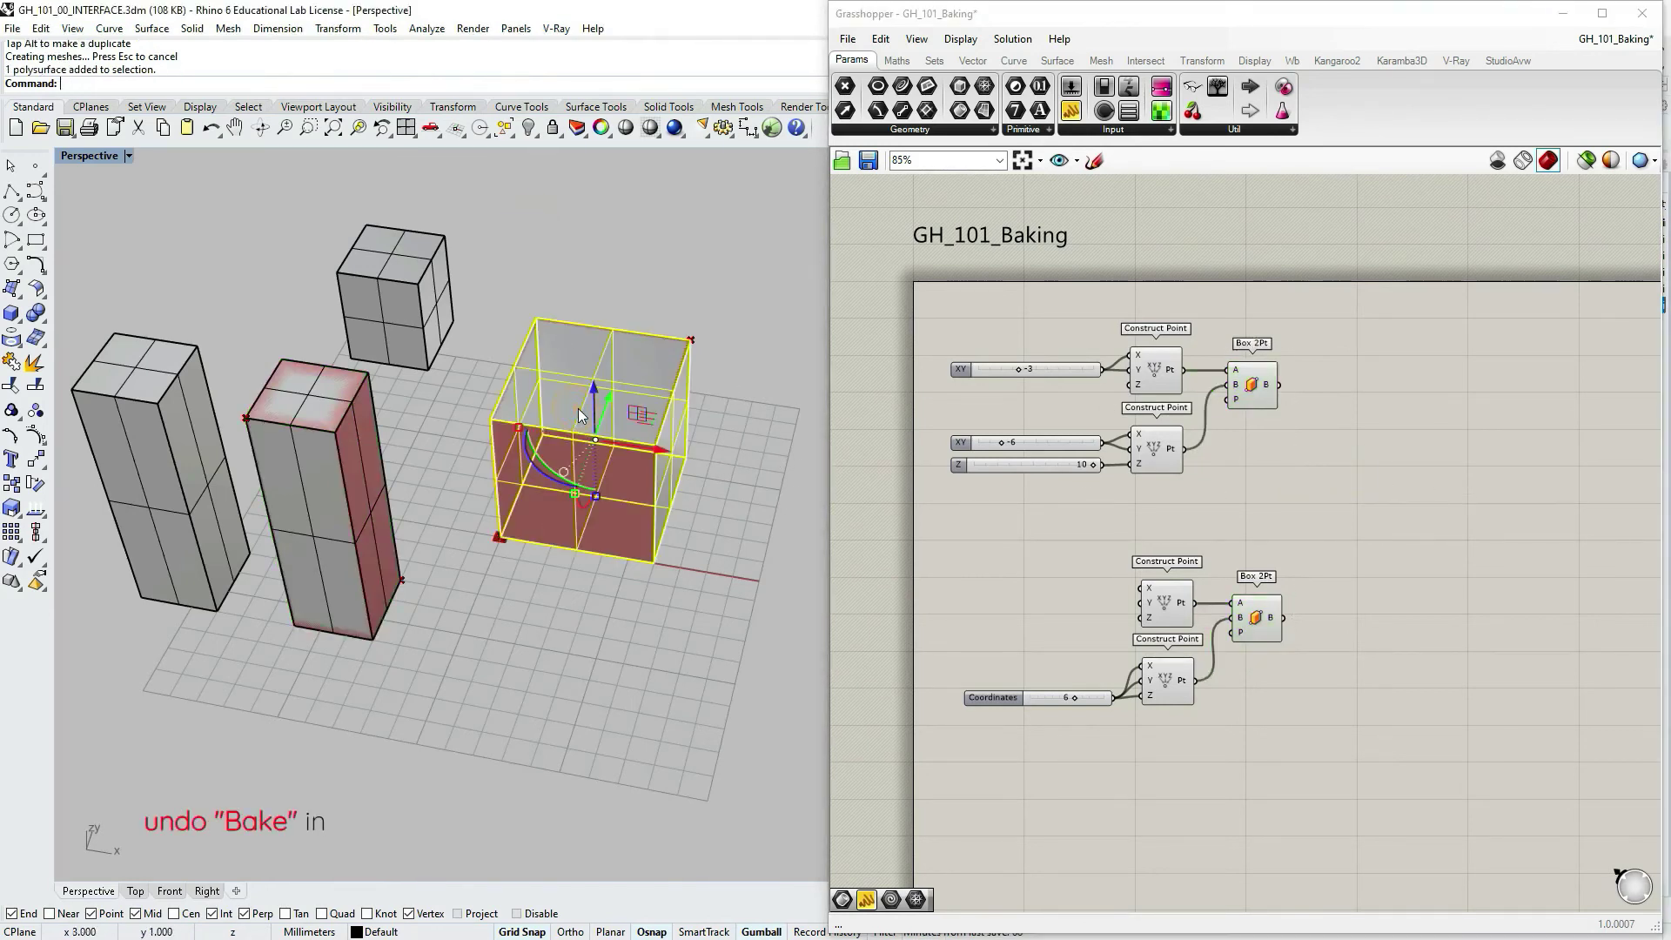
shift+click(322, 392)
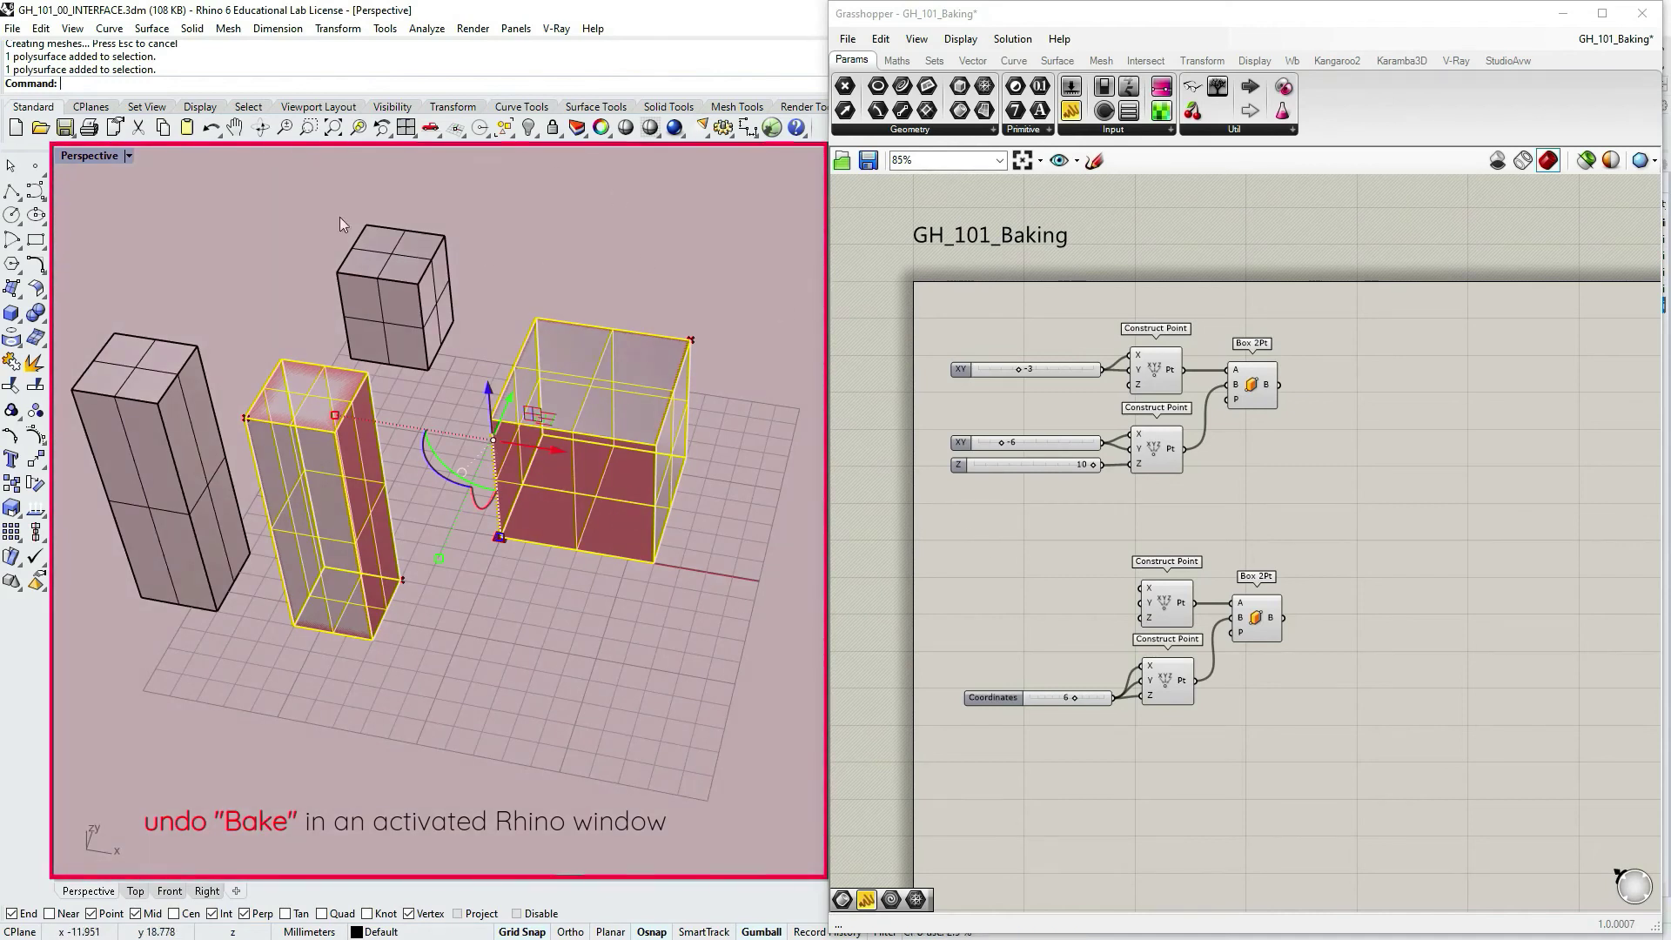
click(235, 227)
click(630, 421)
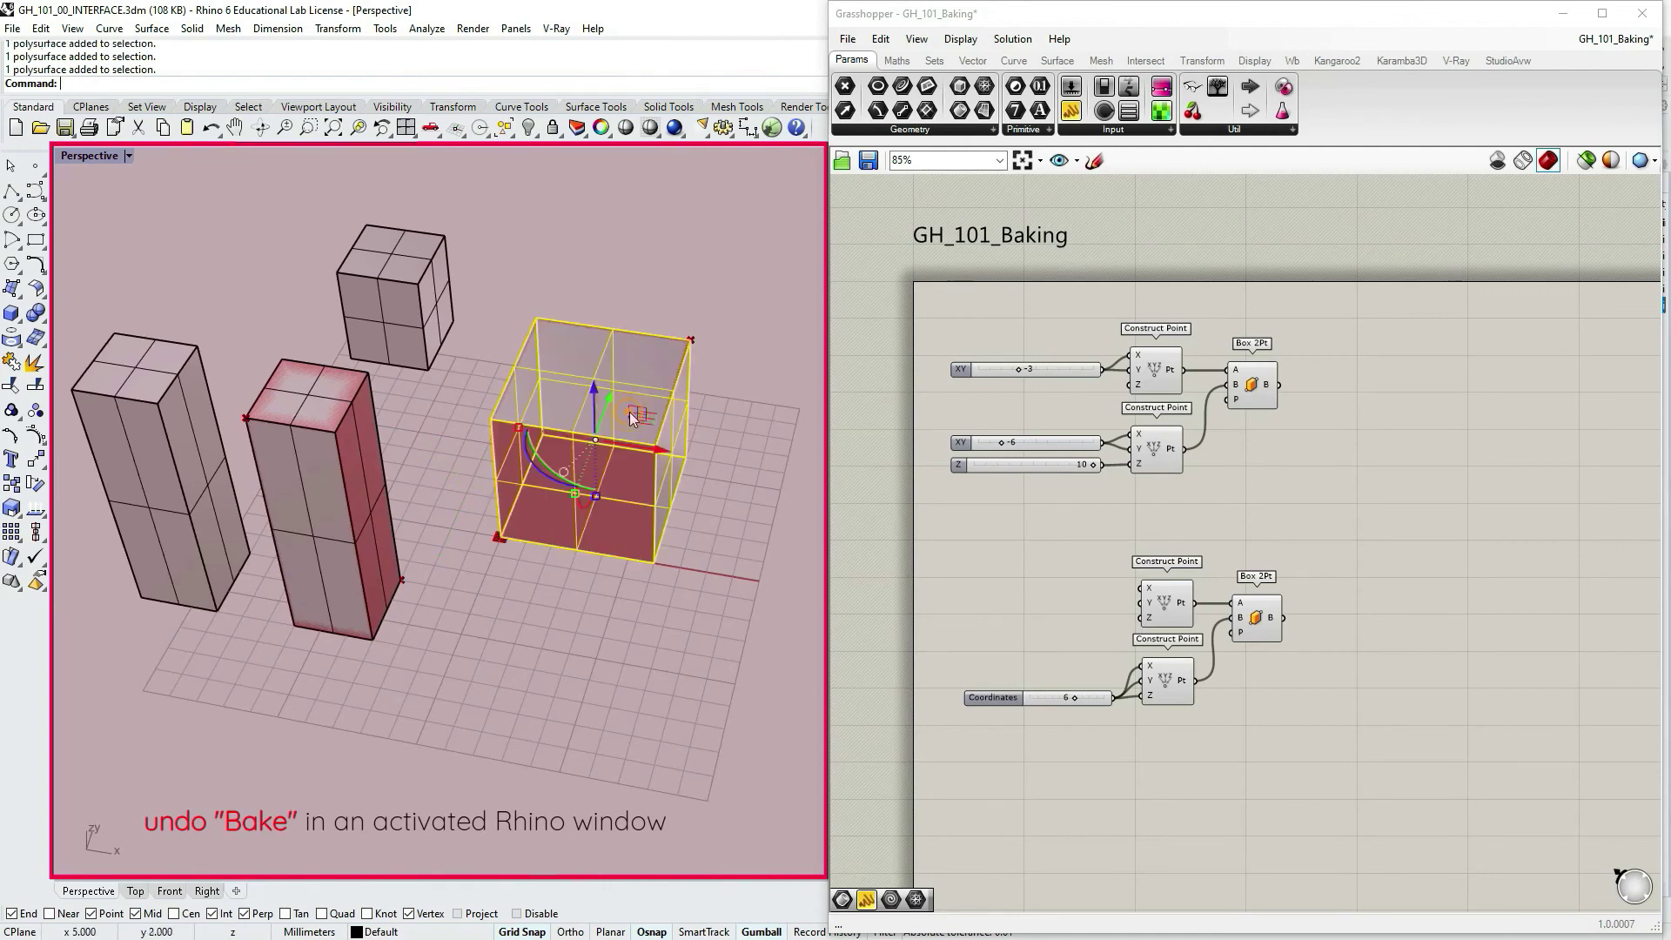
click(212, 129)
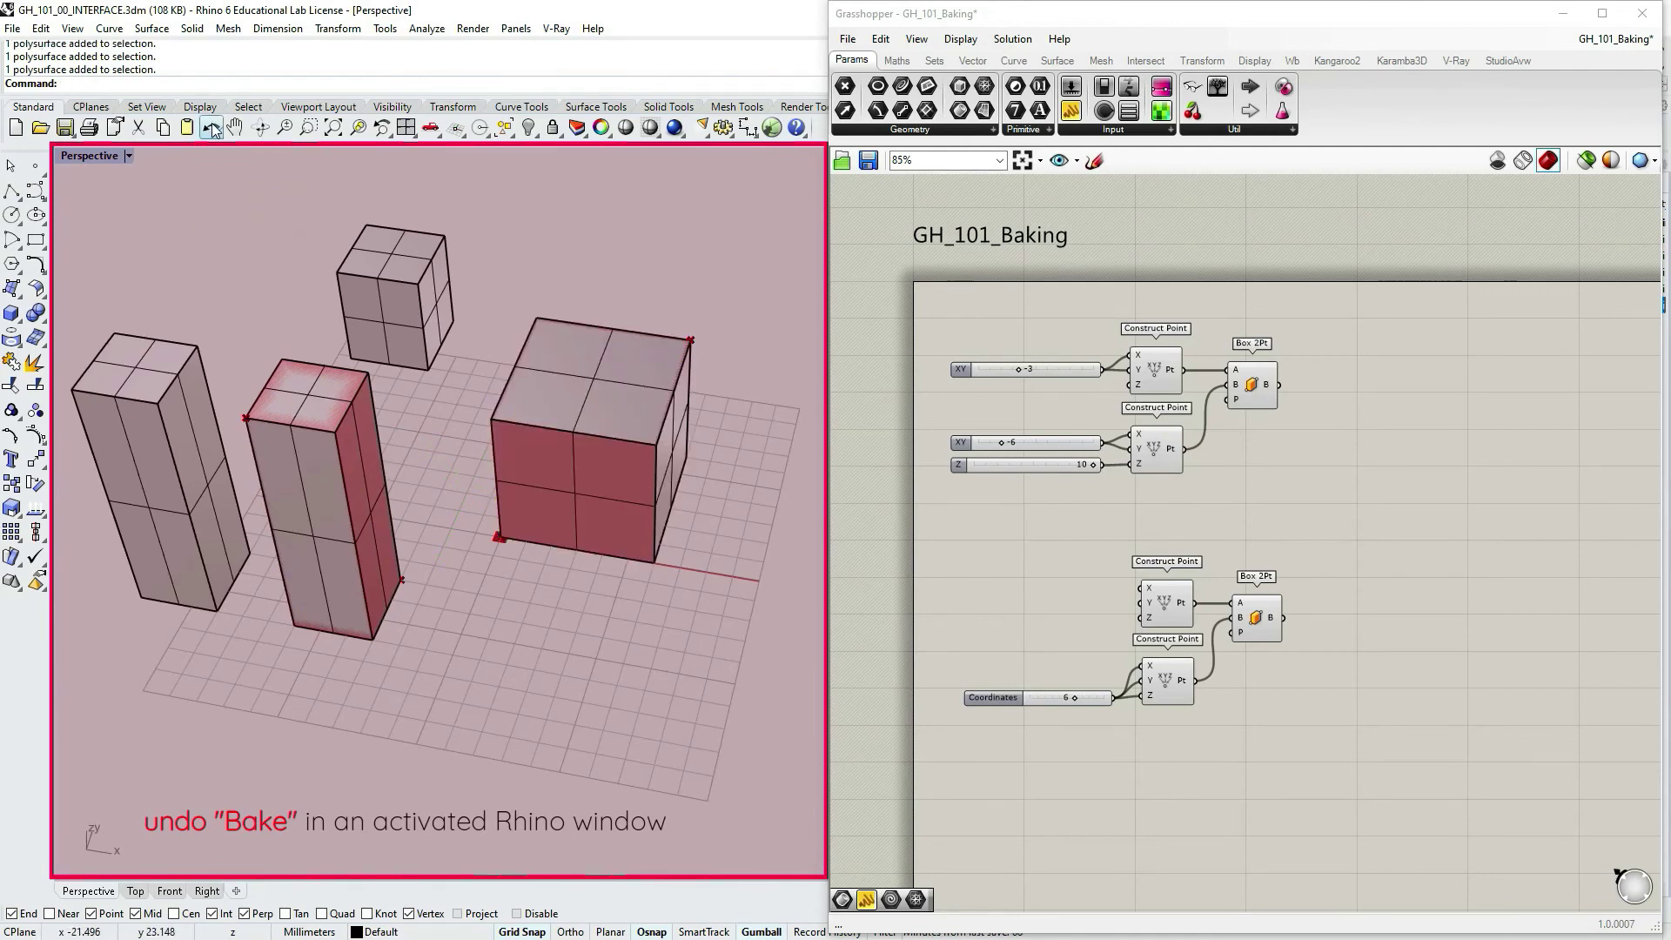
click(213, 128)
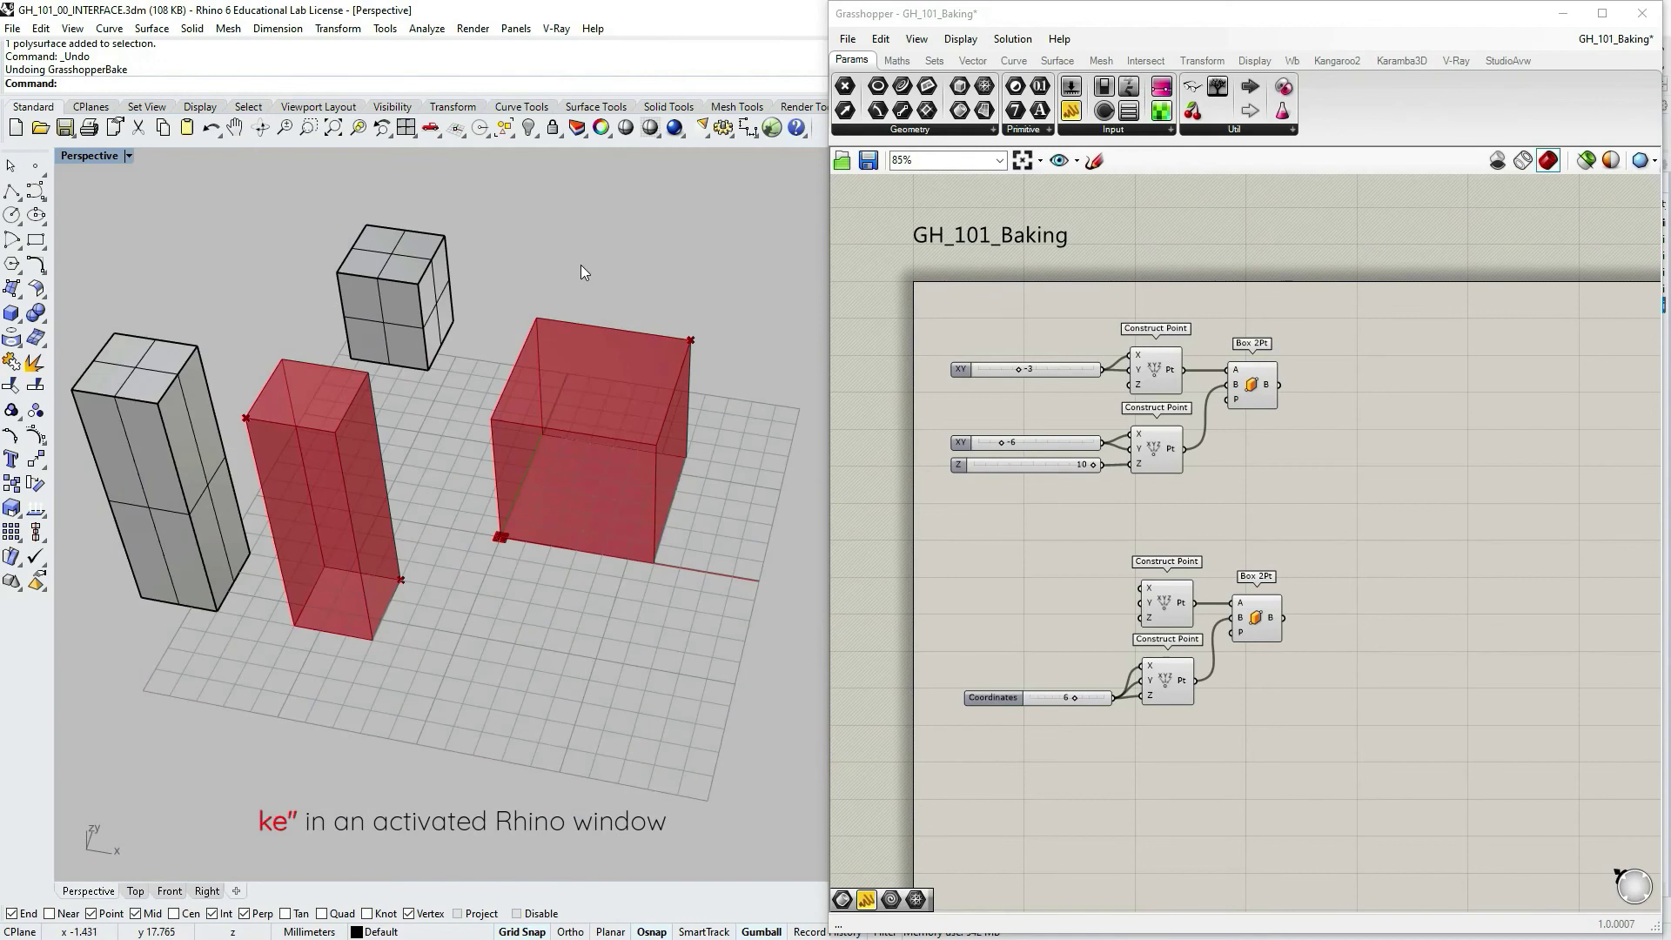
click(1286, 468)
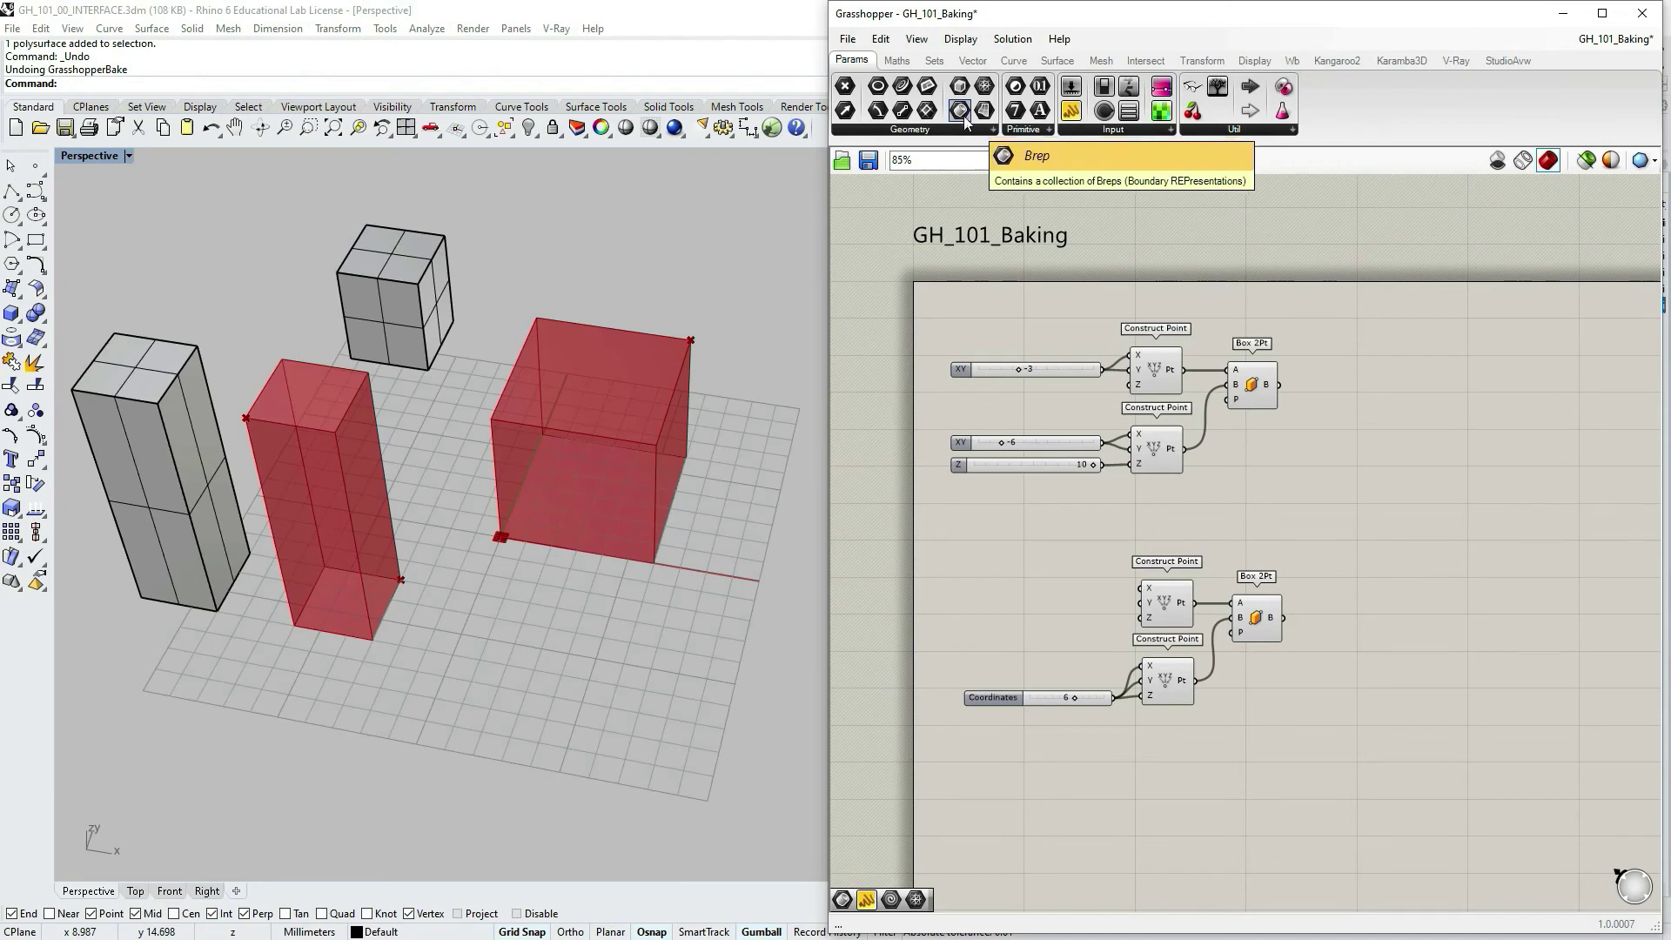
Step: Place a Brep parameter and wire both Box 2Pt outputs into it
drag(960, 112, 1402, 485)
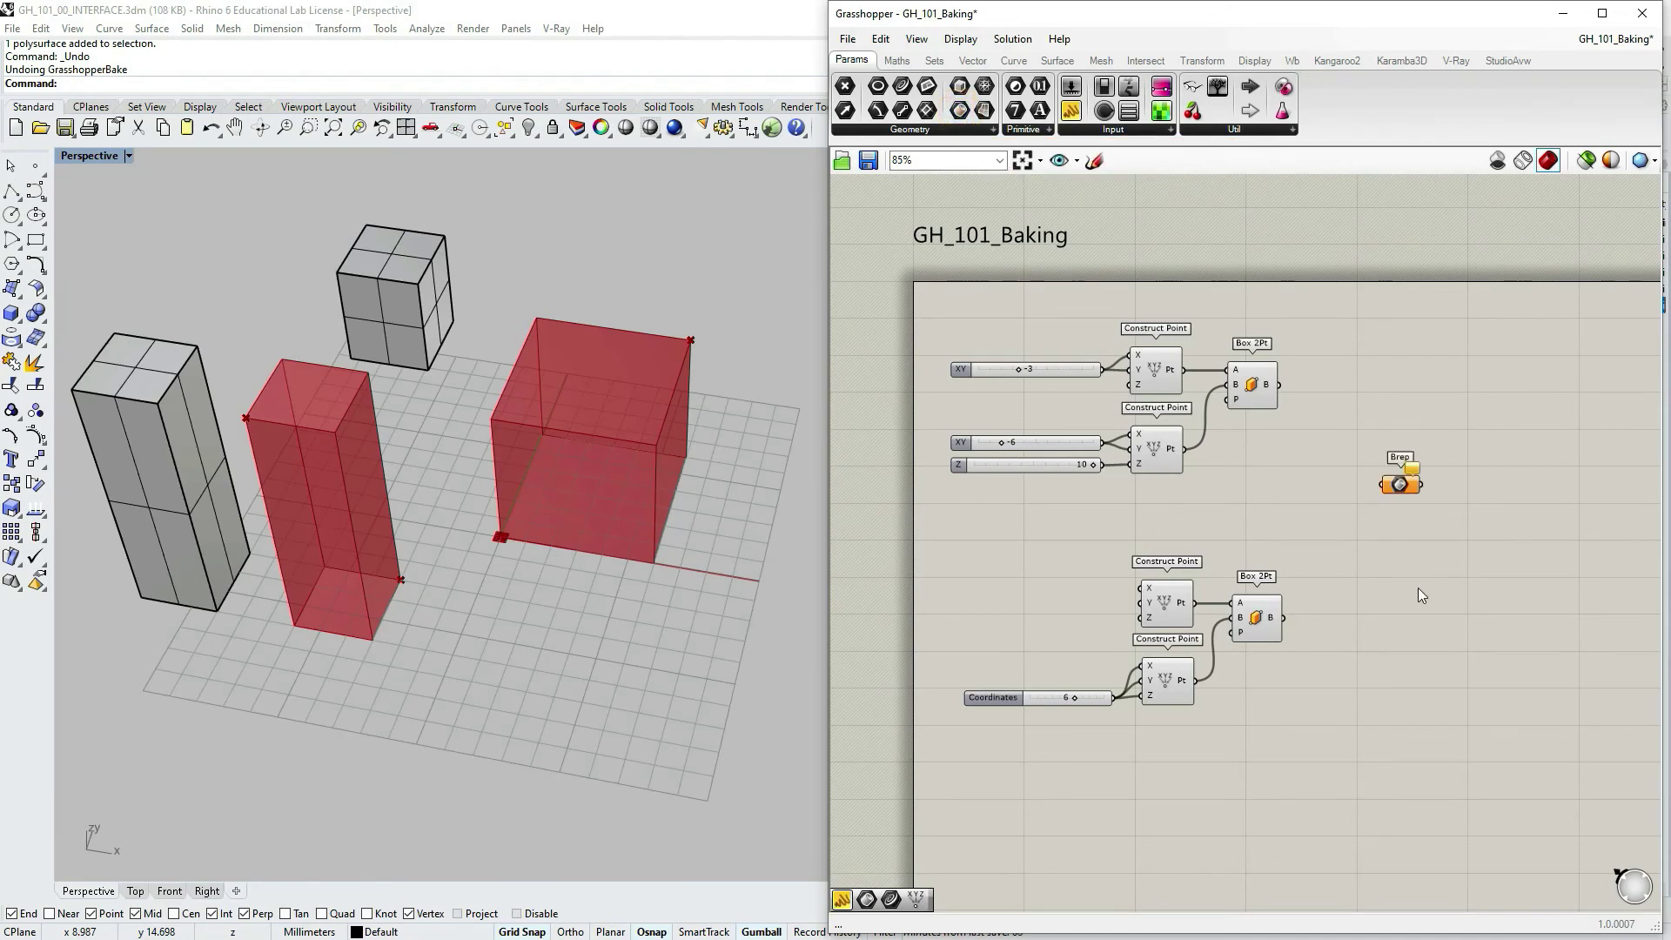
drag(1279, 385, 1382, 484)
drag(1283, 618, 1388, 498)
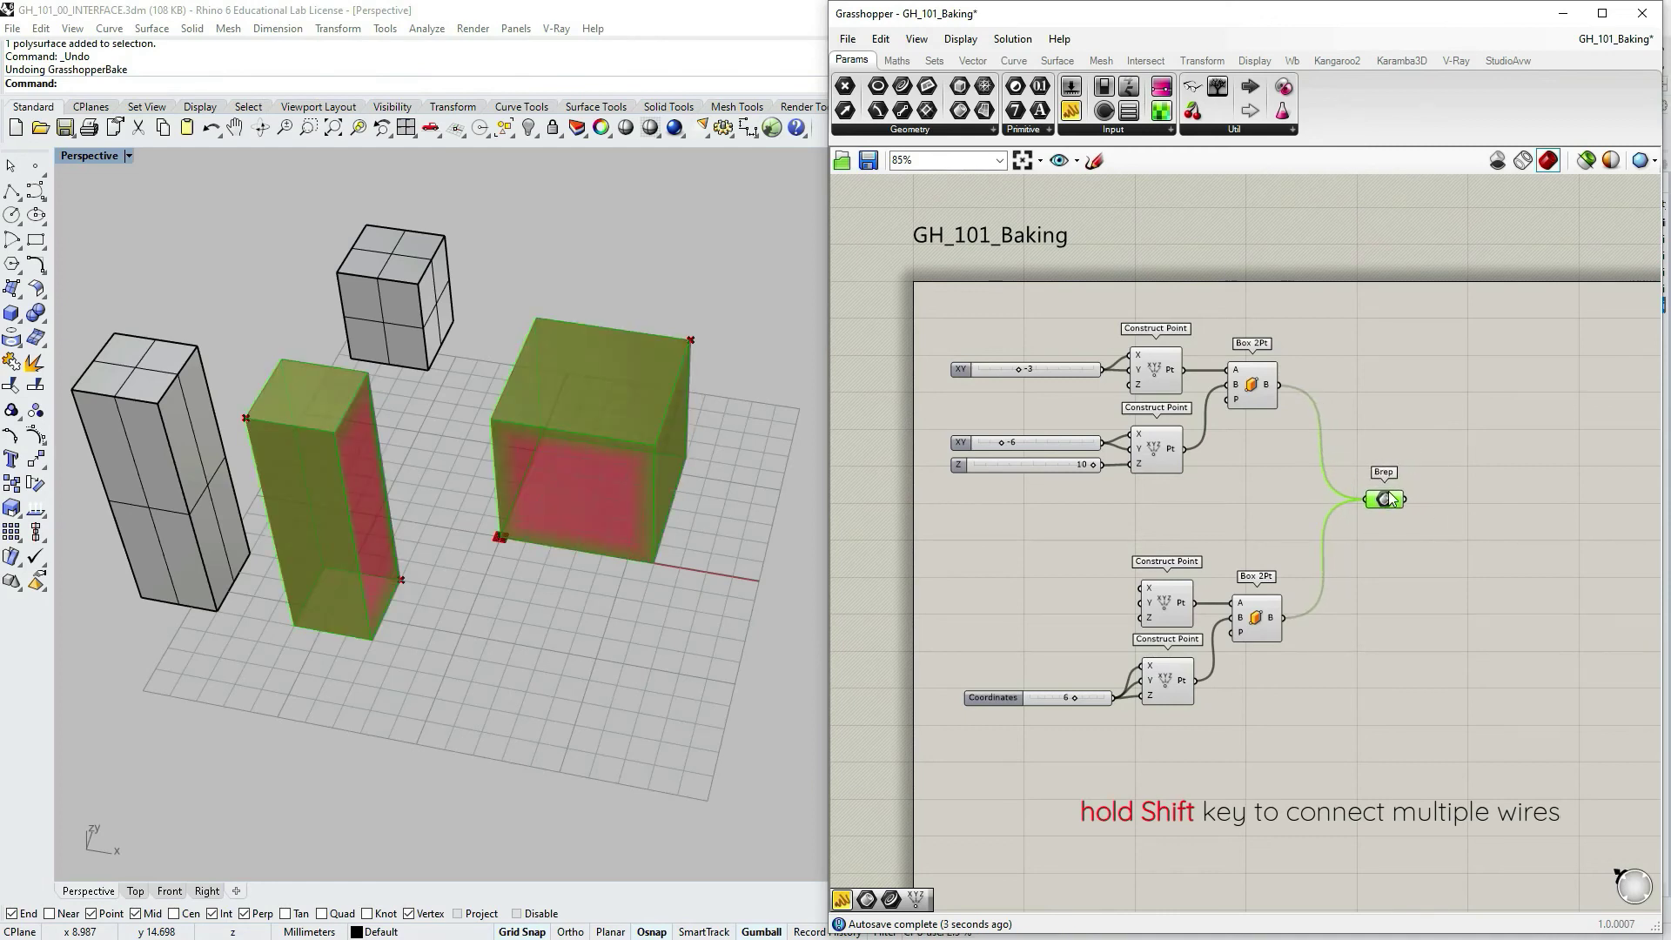
Step: Nudge both Box 2Pt components slightly right and select the Brep parameter
drag(1254, 619, 1269, 629)
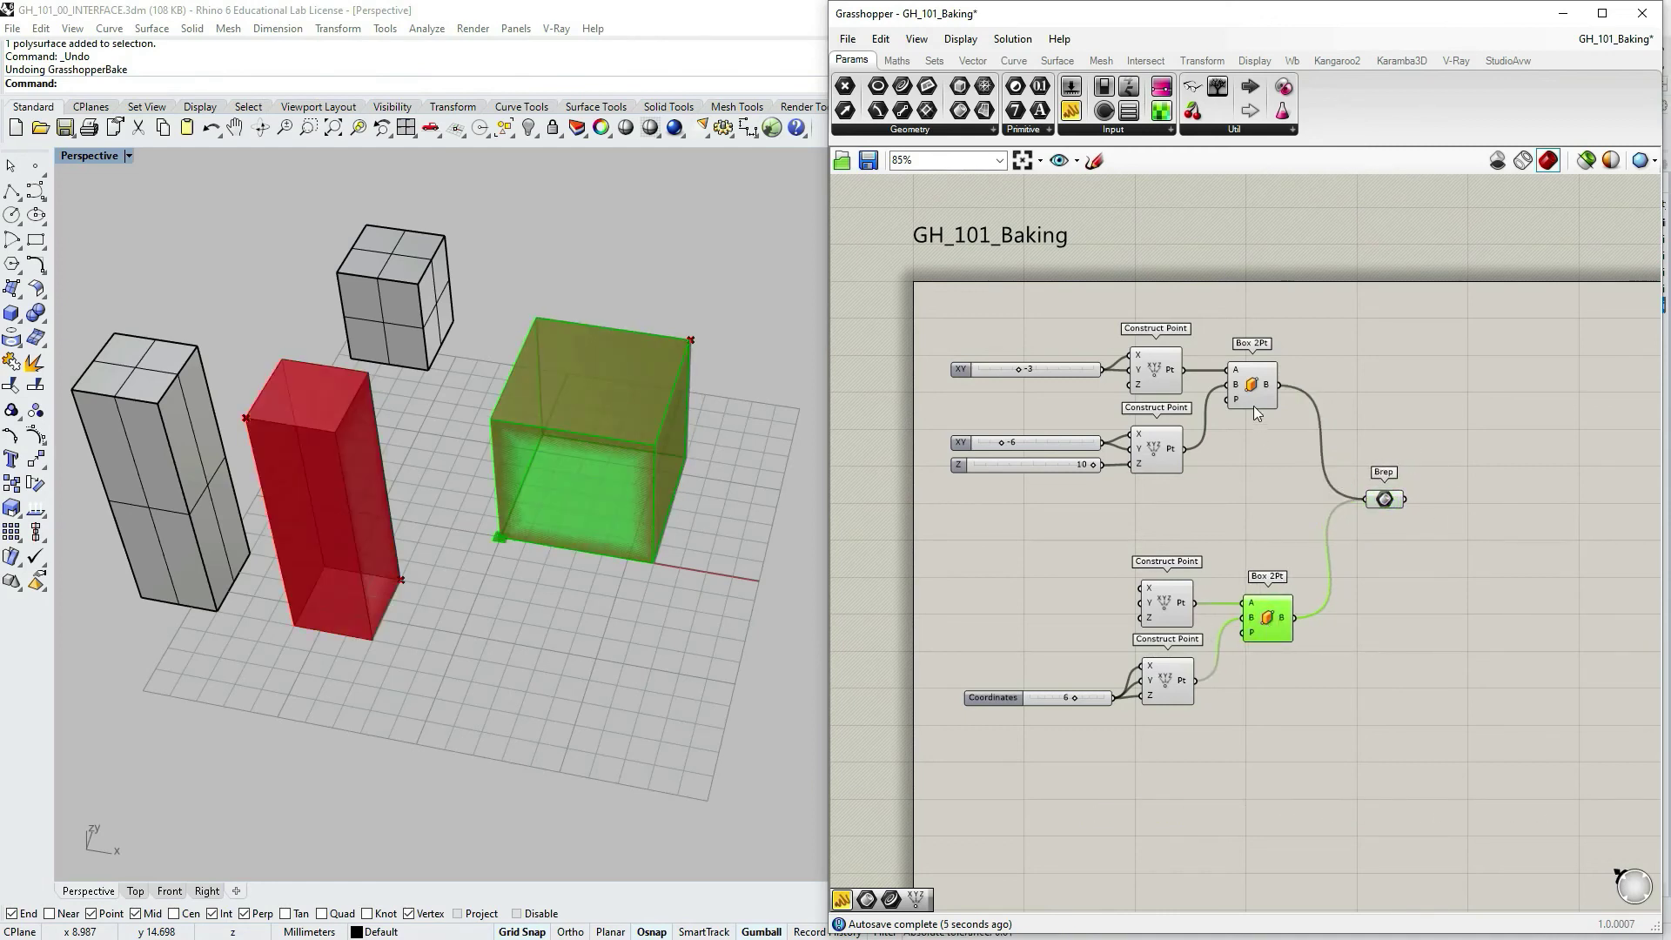
drag(1254, 409, 1258, 409)
click(1373, 433)
click(1385, 501)
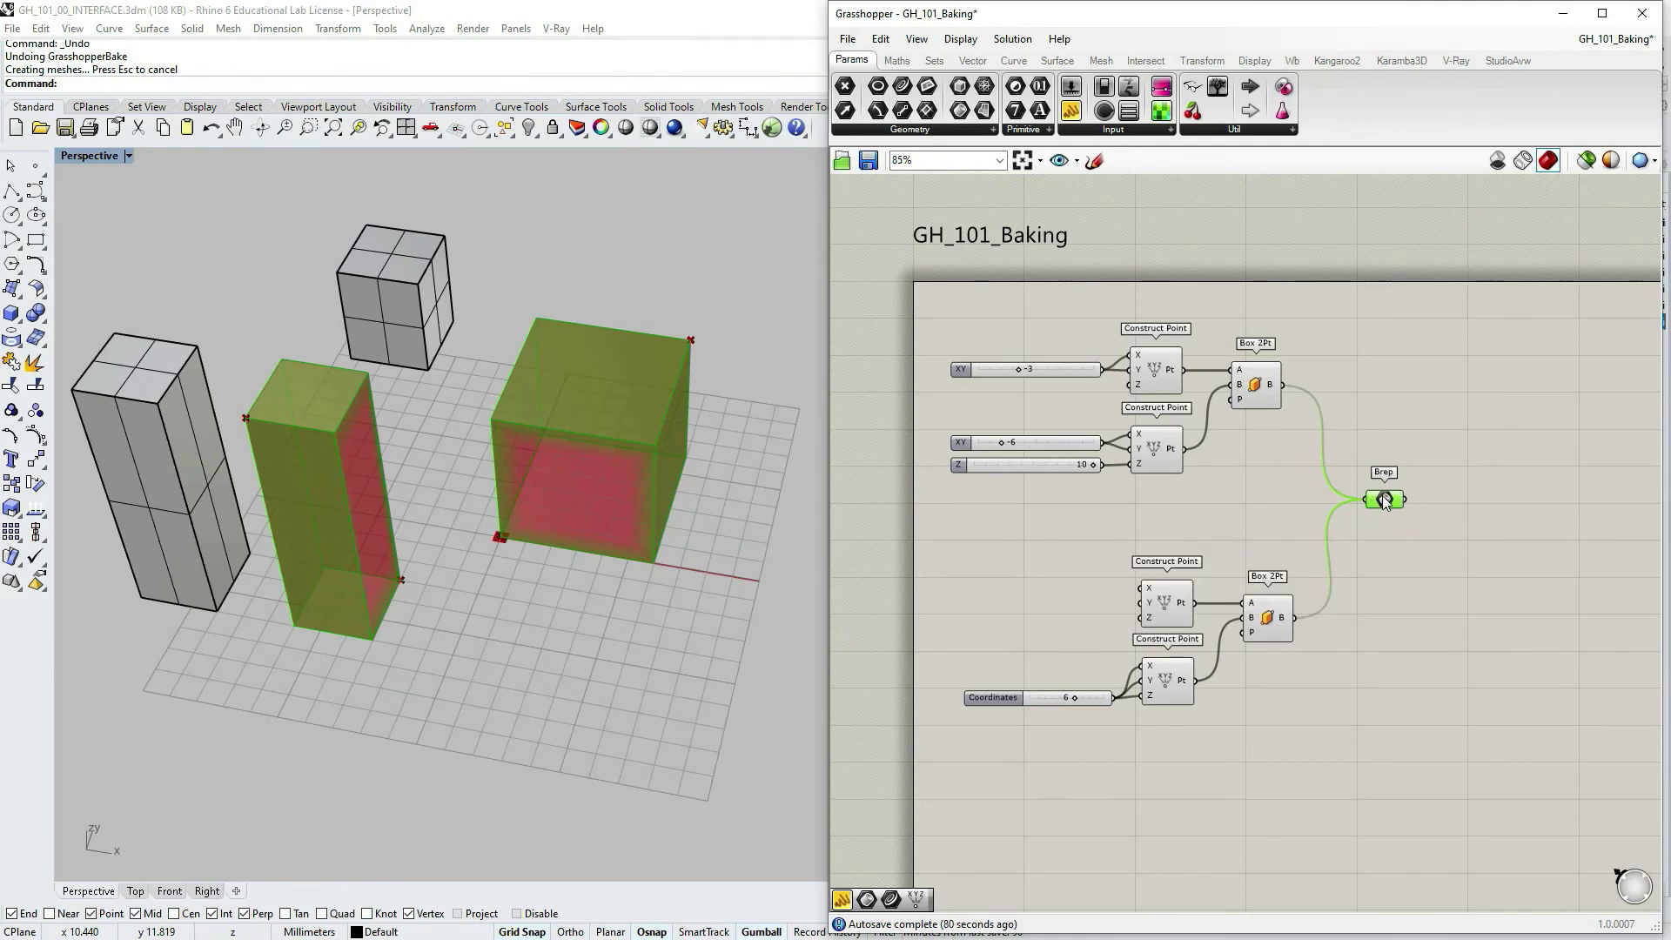
Step: Bake the Brep parameter to layer Baked with a custom purple colour and grouping enabled
right_click(1384, 501)
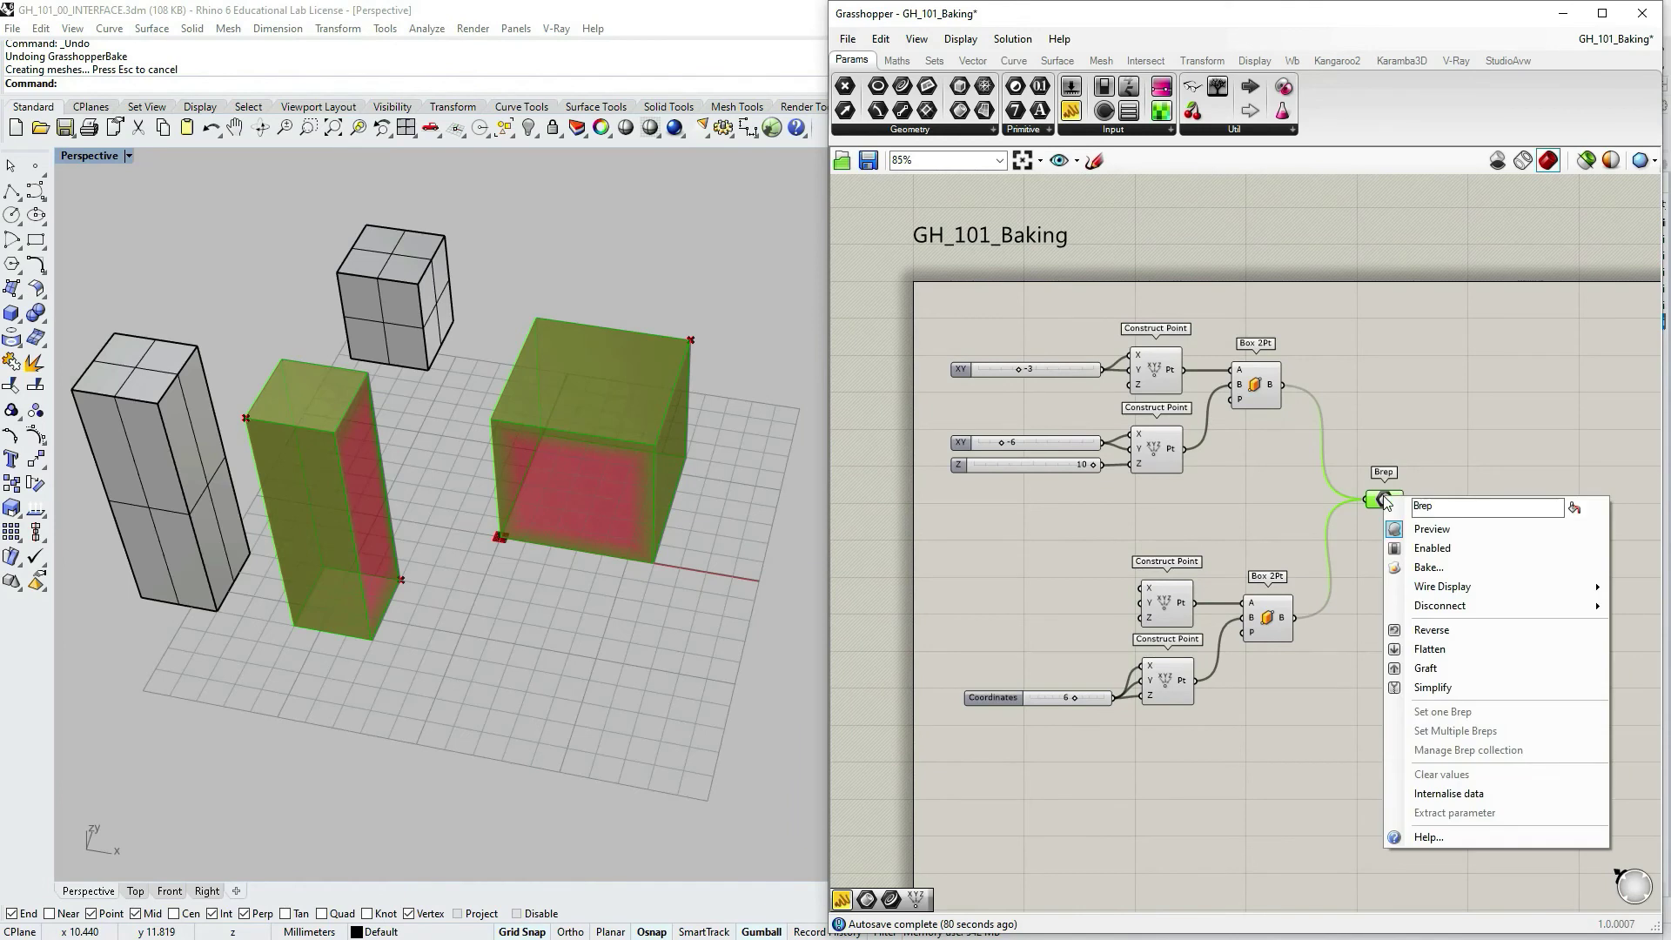
click(1424, 568)
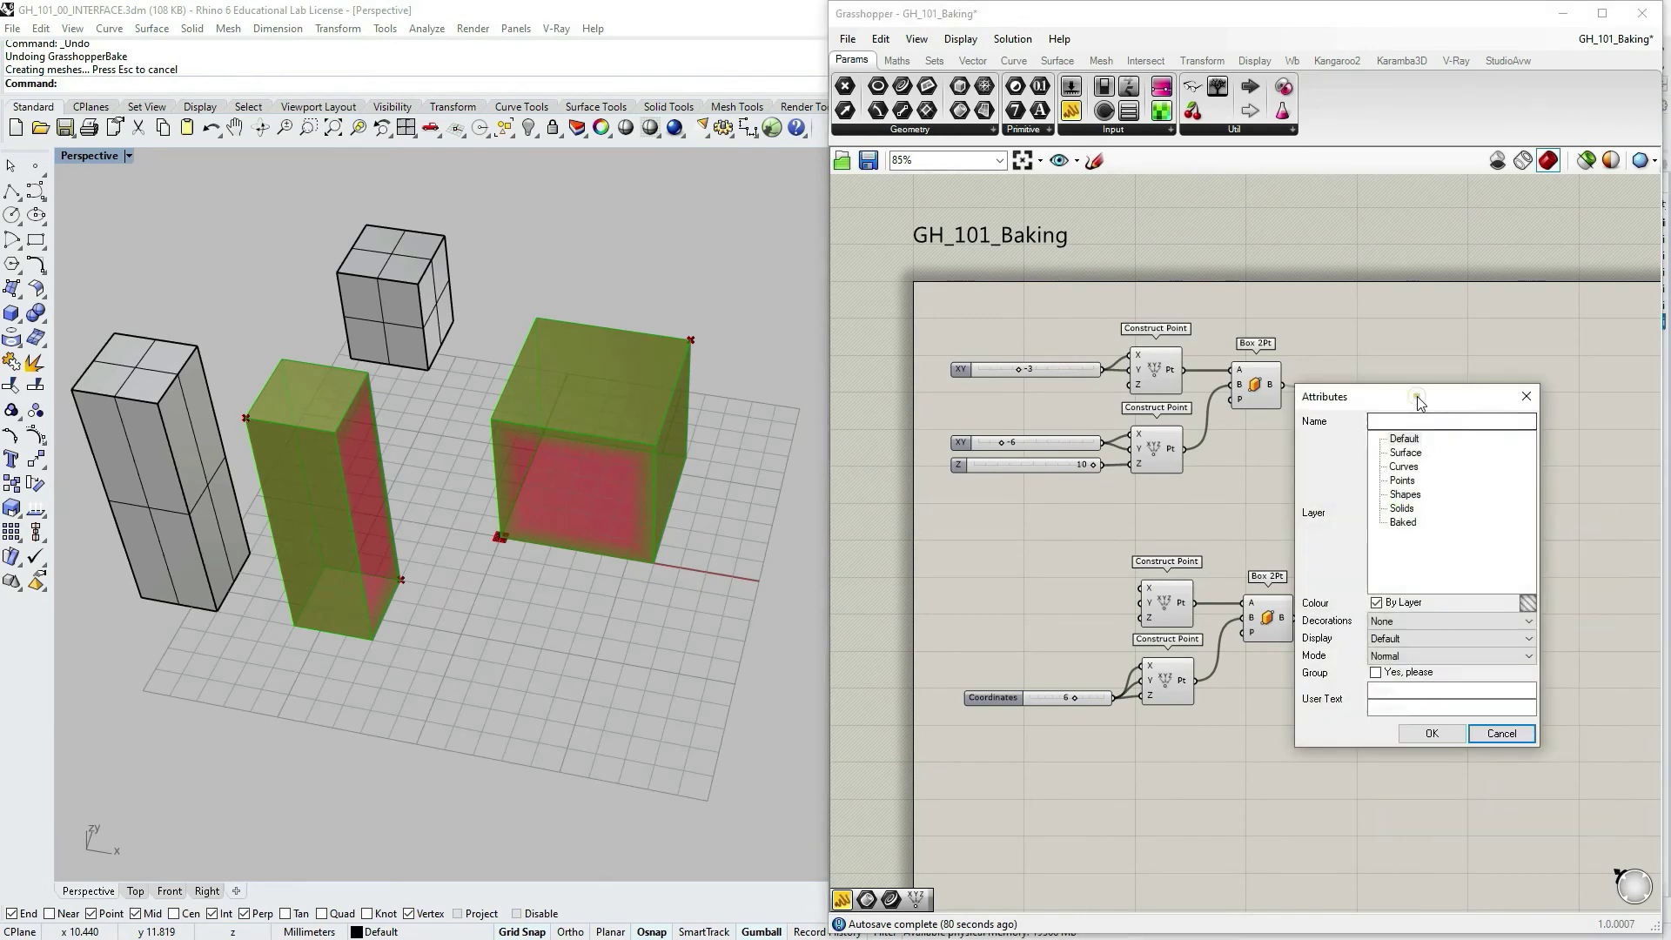
drag(1419, 401, 1048, 390)
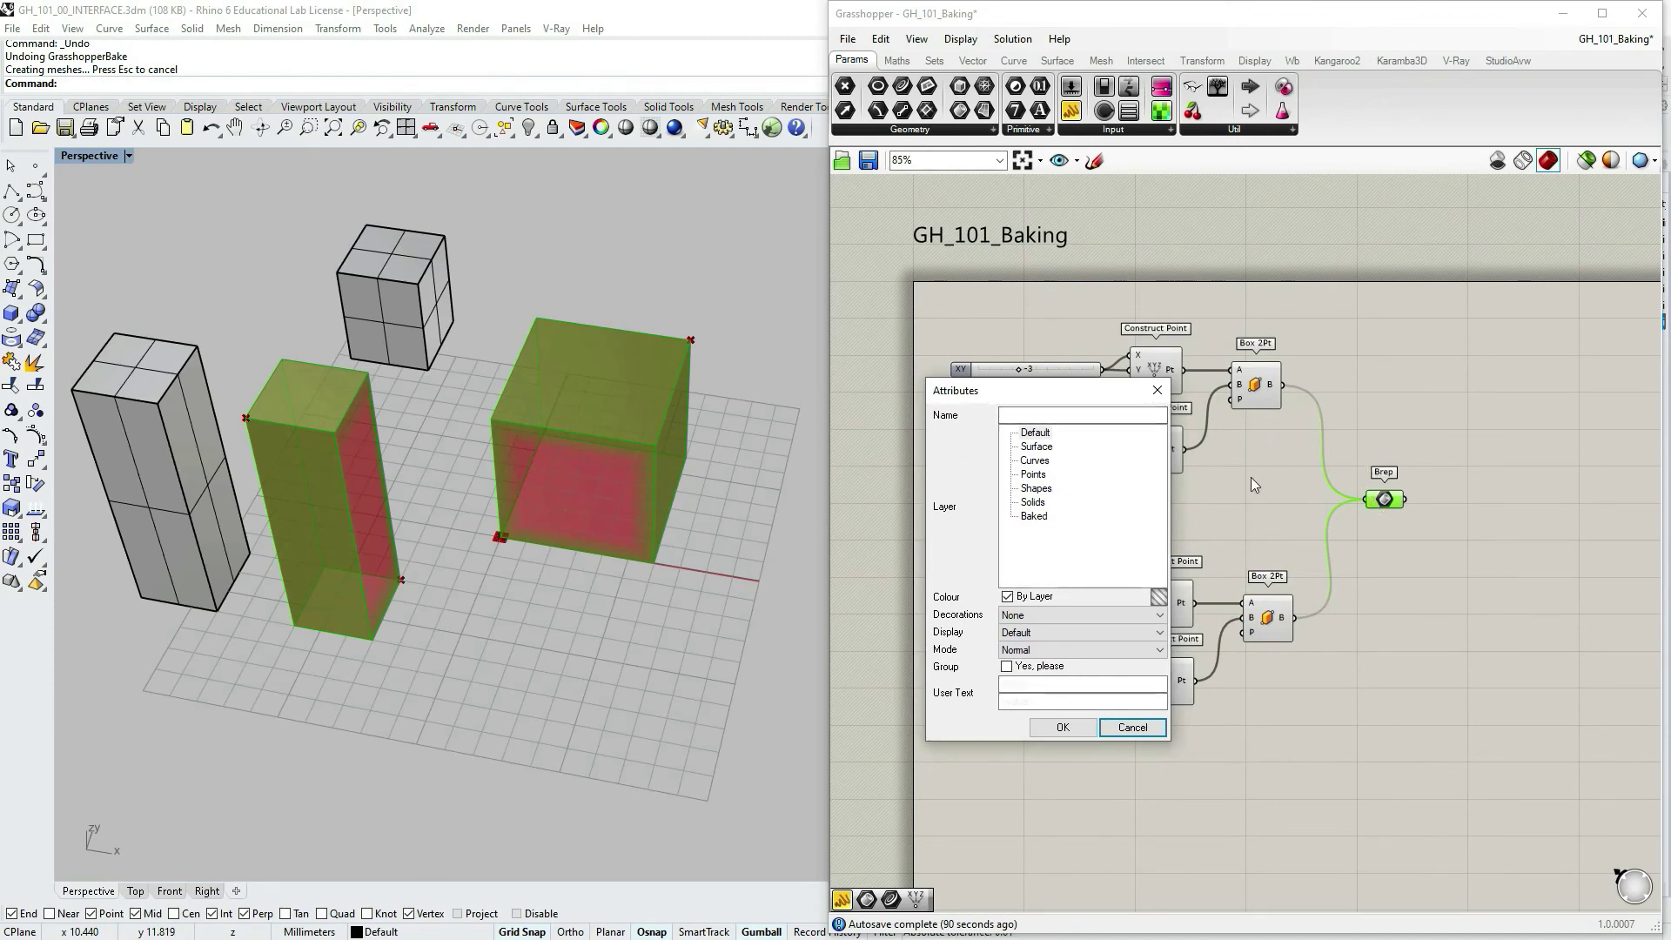
drag(1028, 389, 1036, 398)
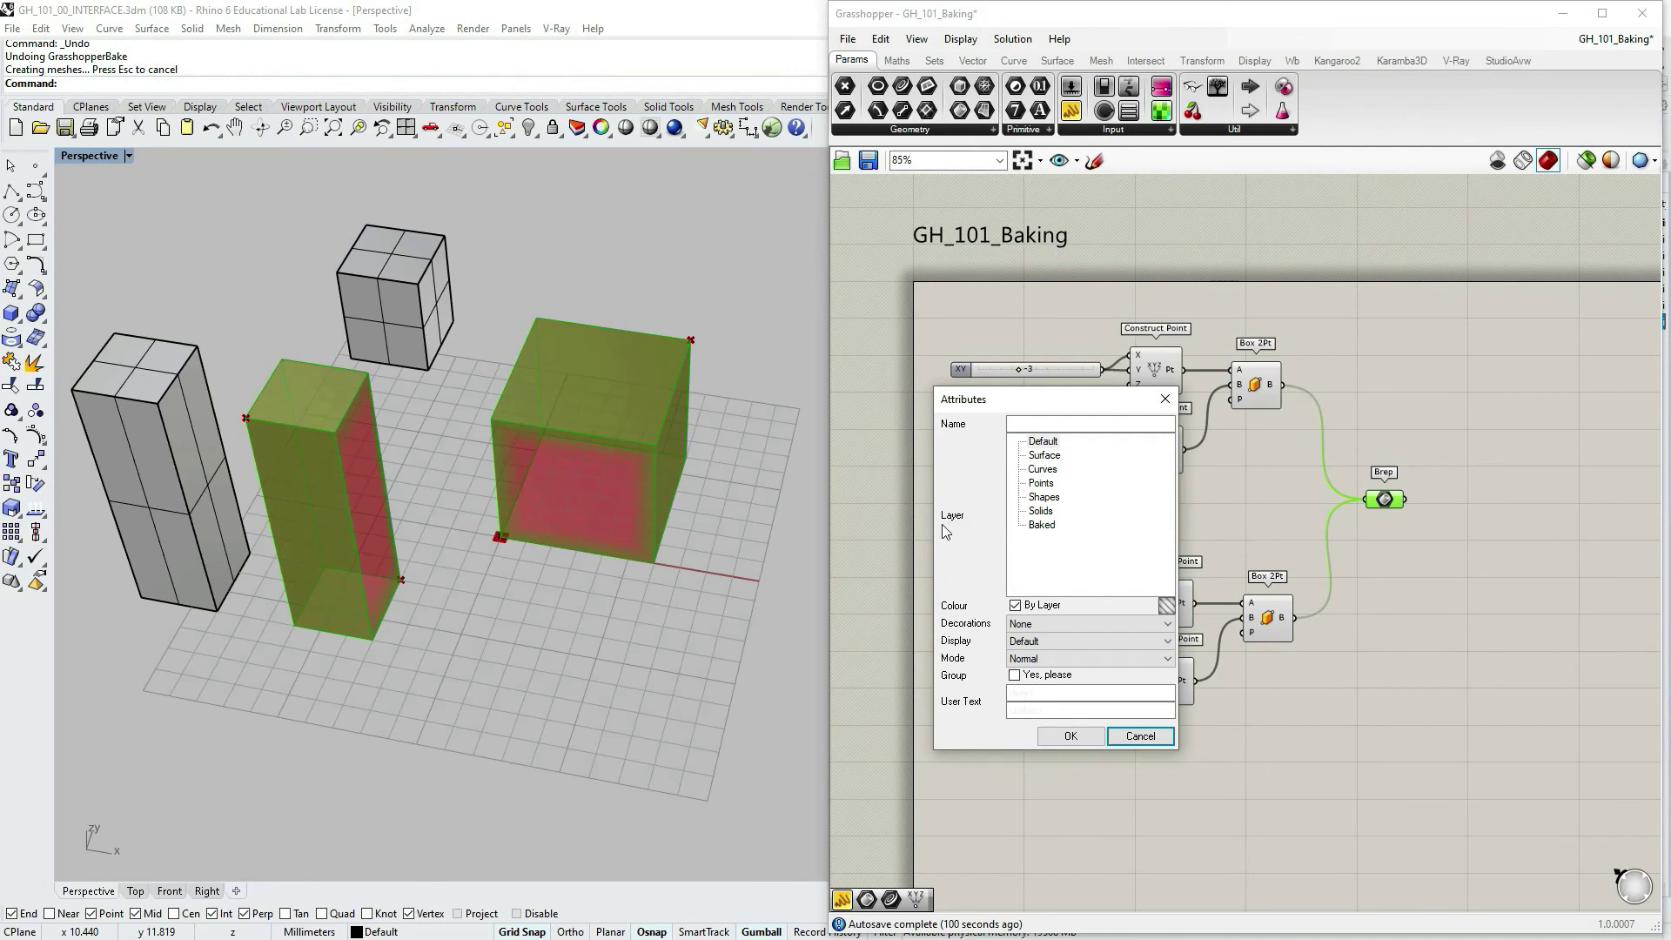
click(1043, 527)
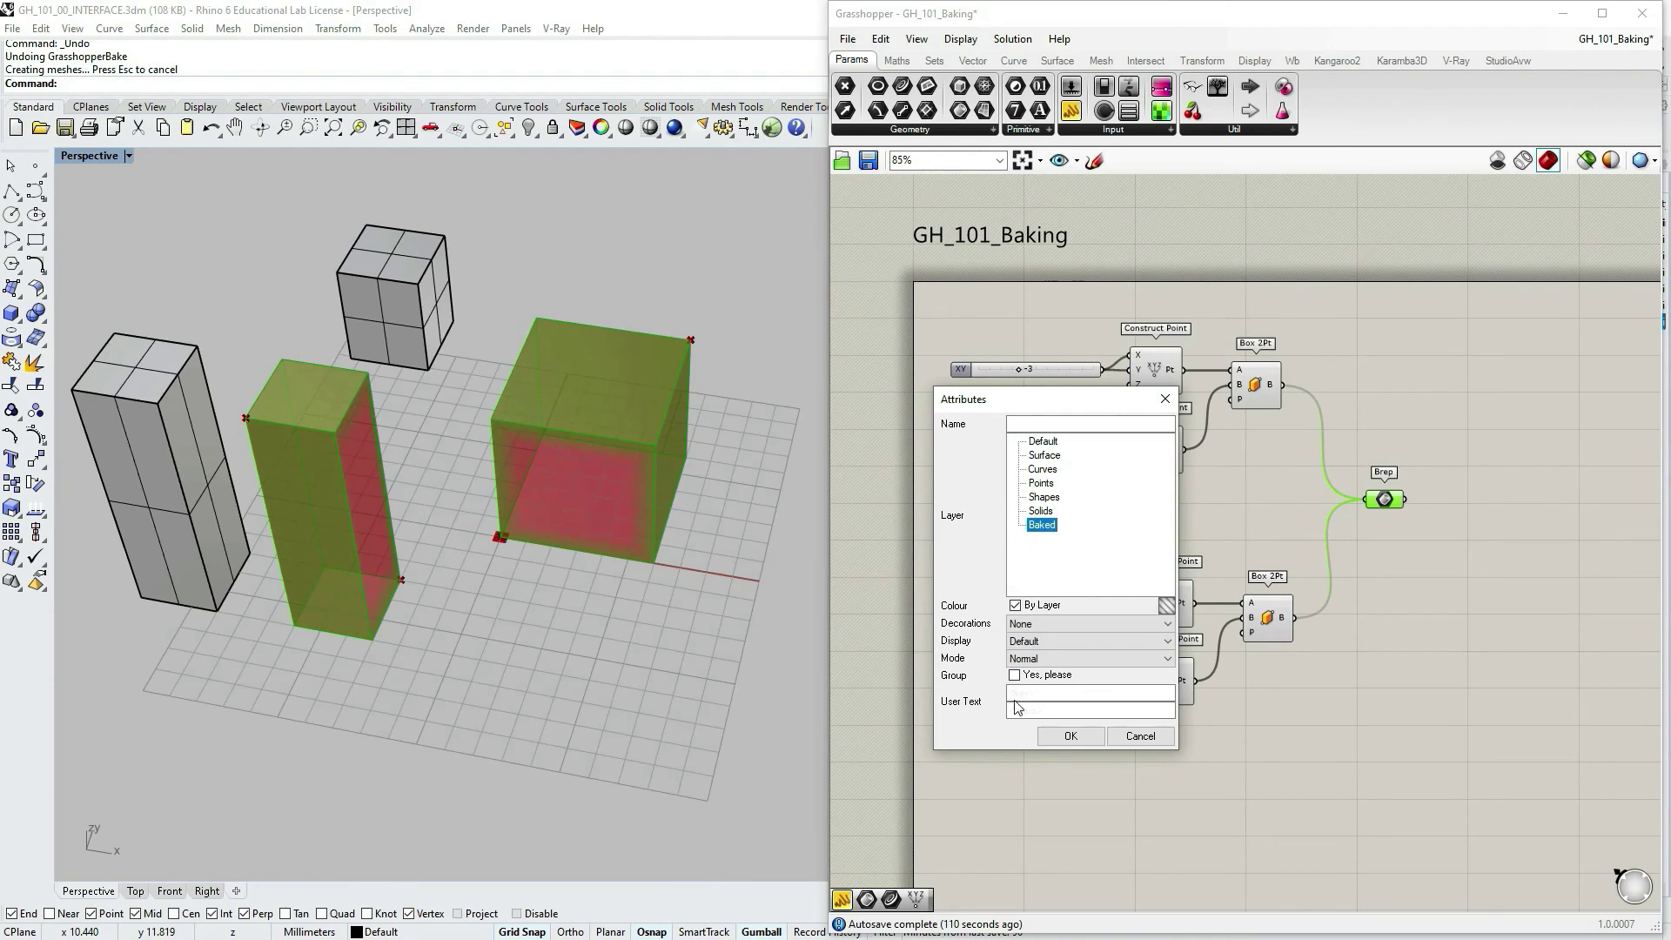
click(1015, 604)
click(1166, 606)
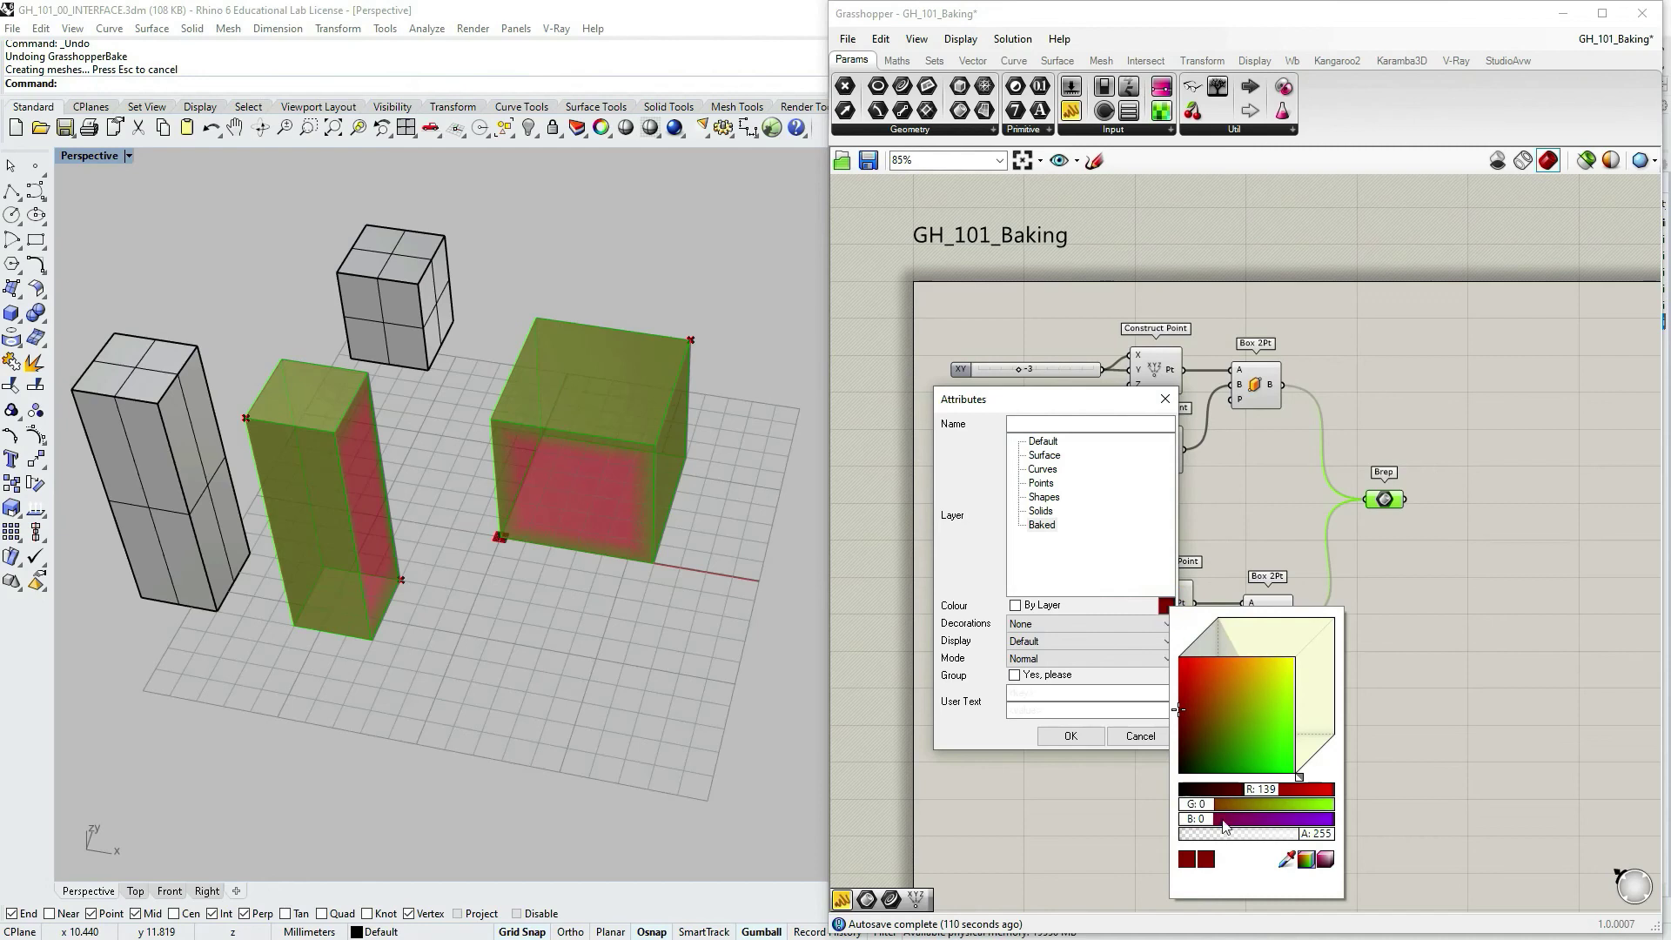
drag(1203, 825, 1349, 826)
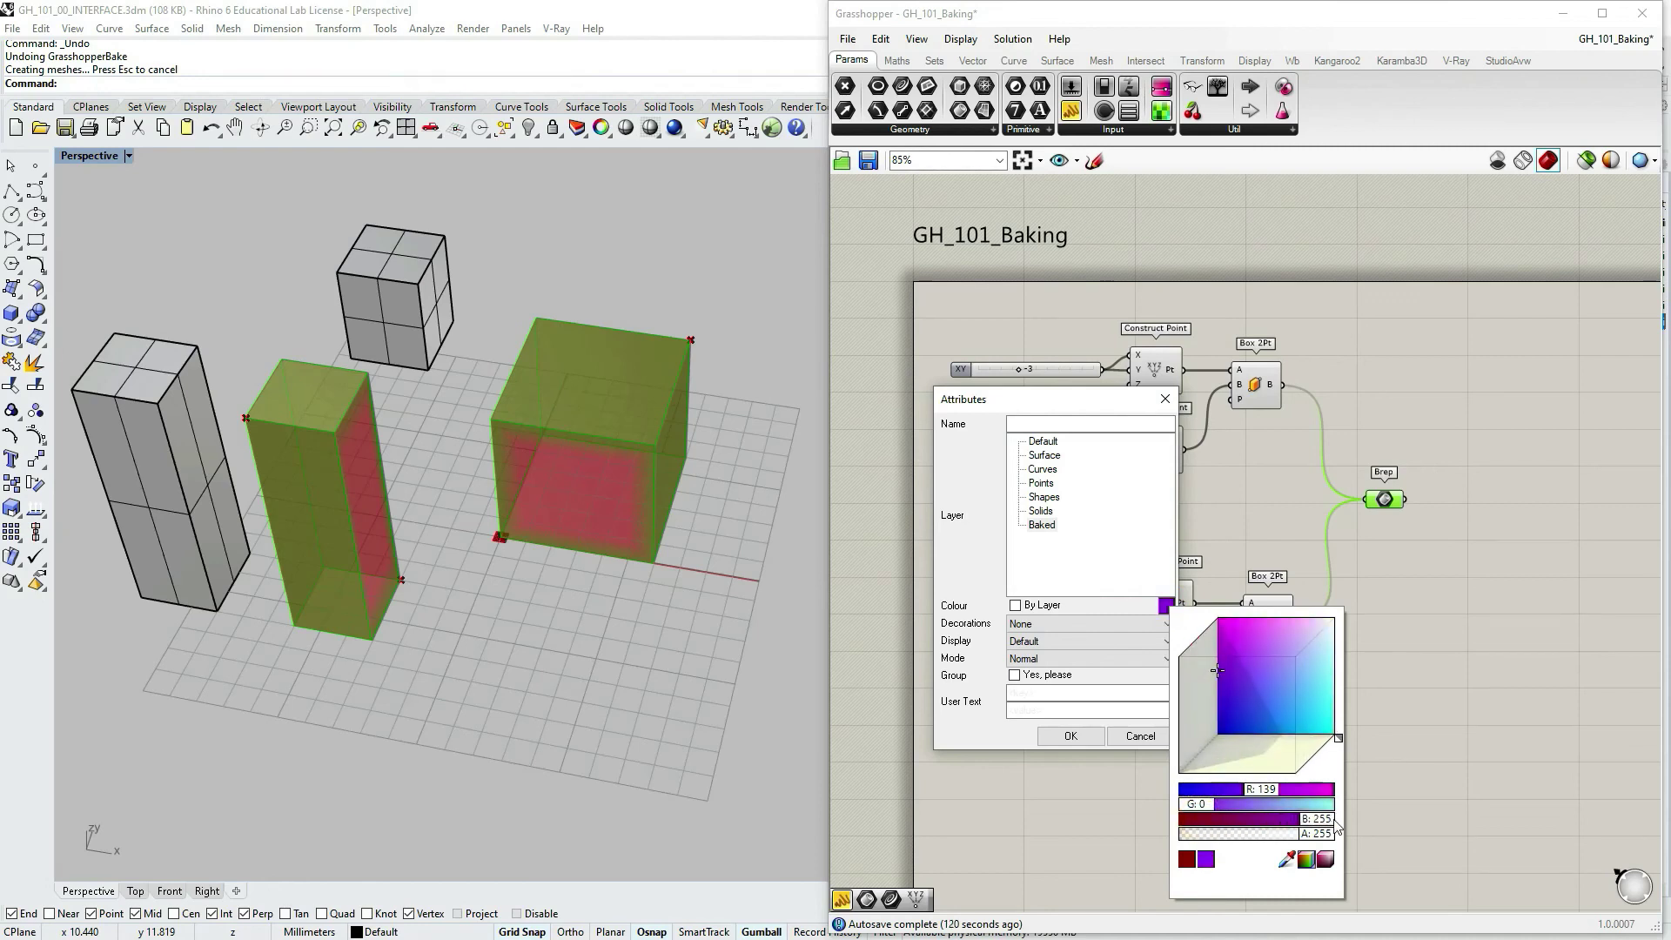
click(990, 683)
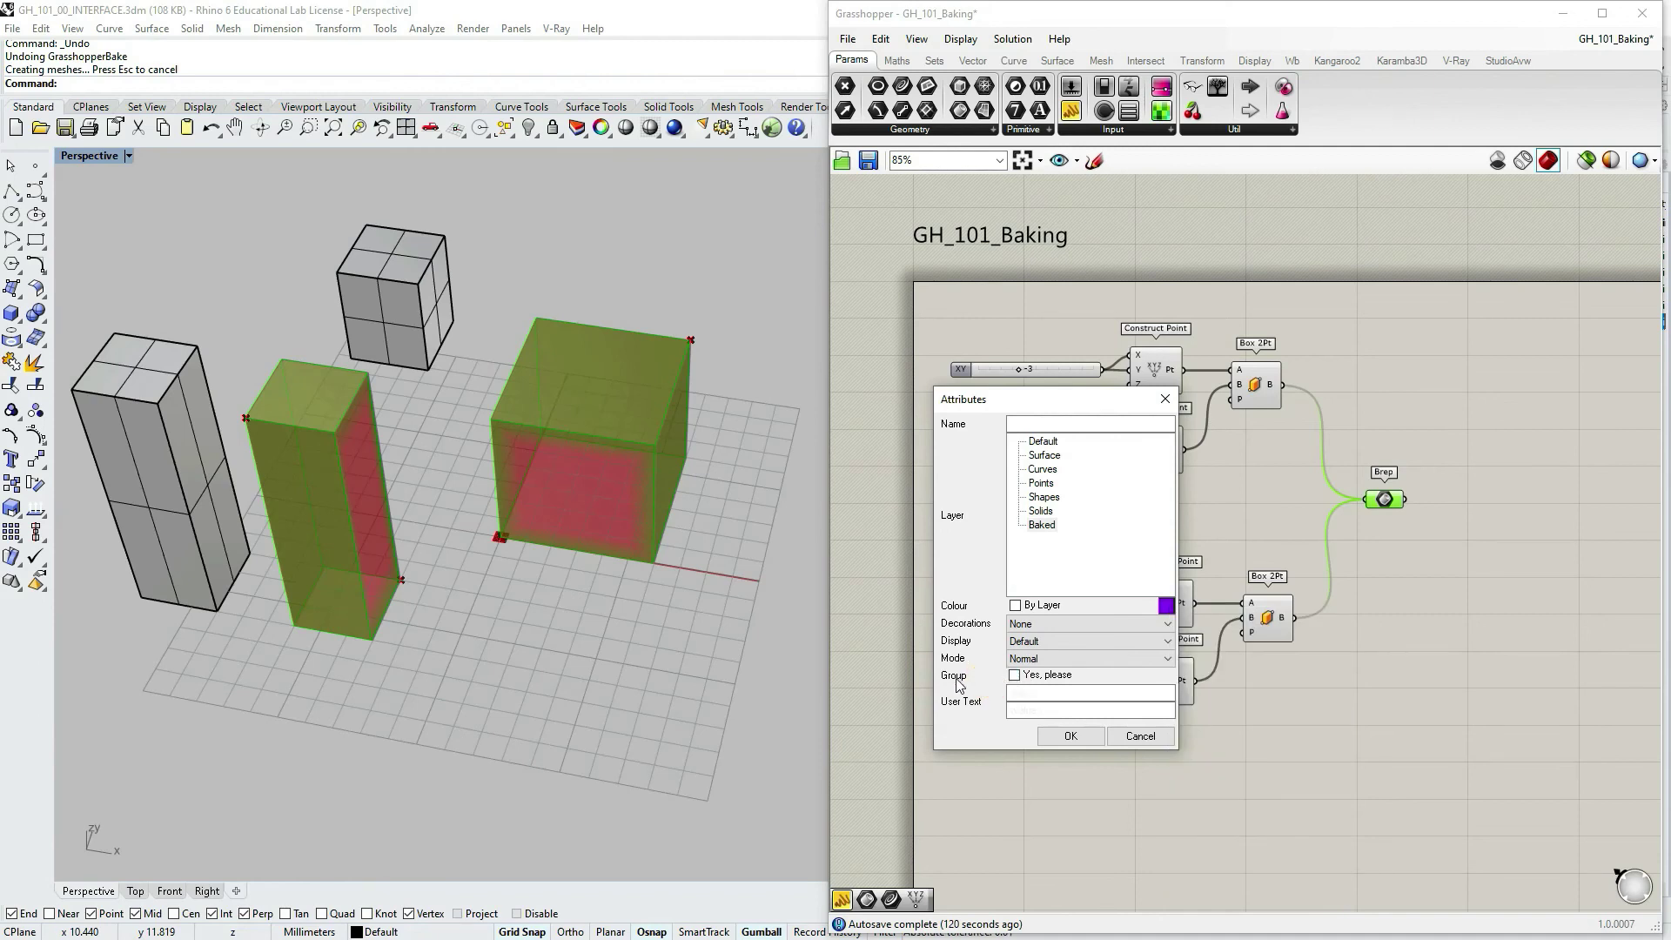
click(1015, 677)
click(1079, 736)
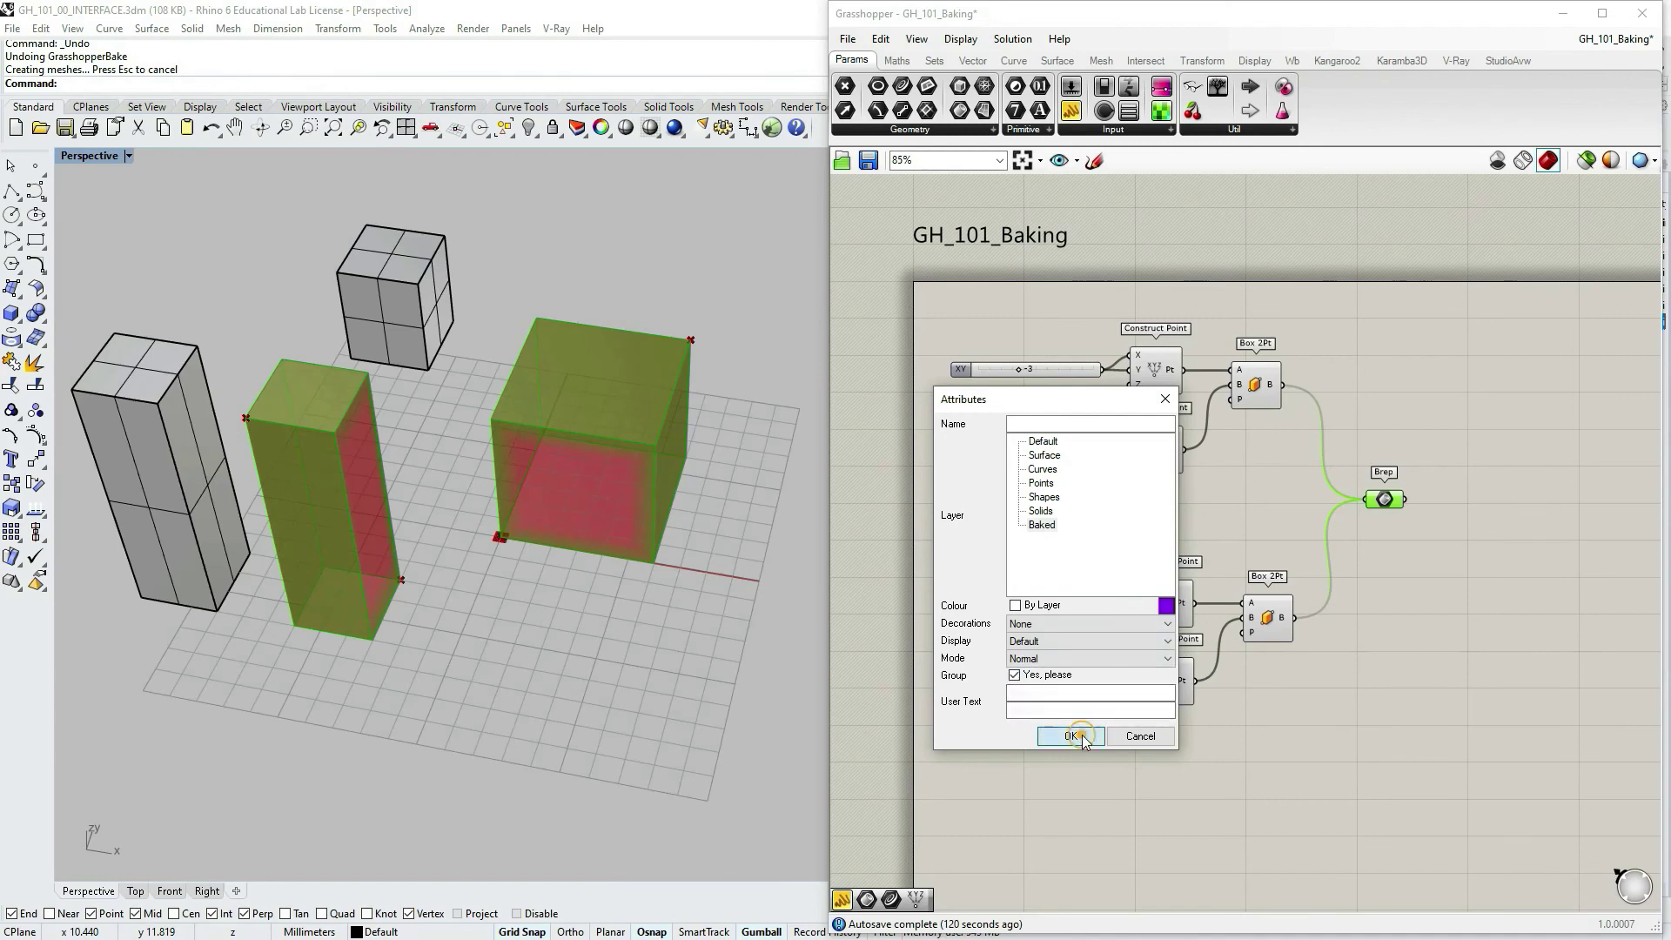
Step: Minimise Grasshopper and switch on the Baked layer in Rhino's Layers panel
click(1095, 813)
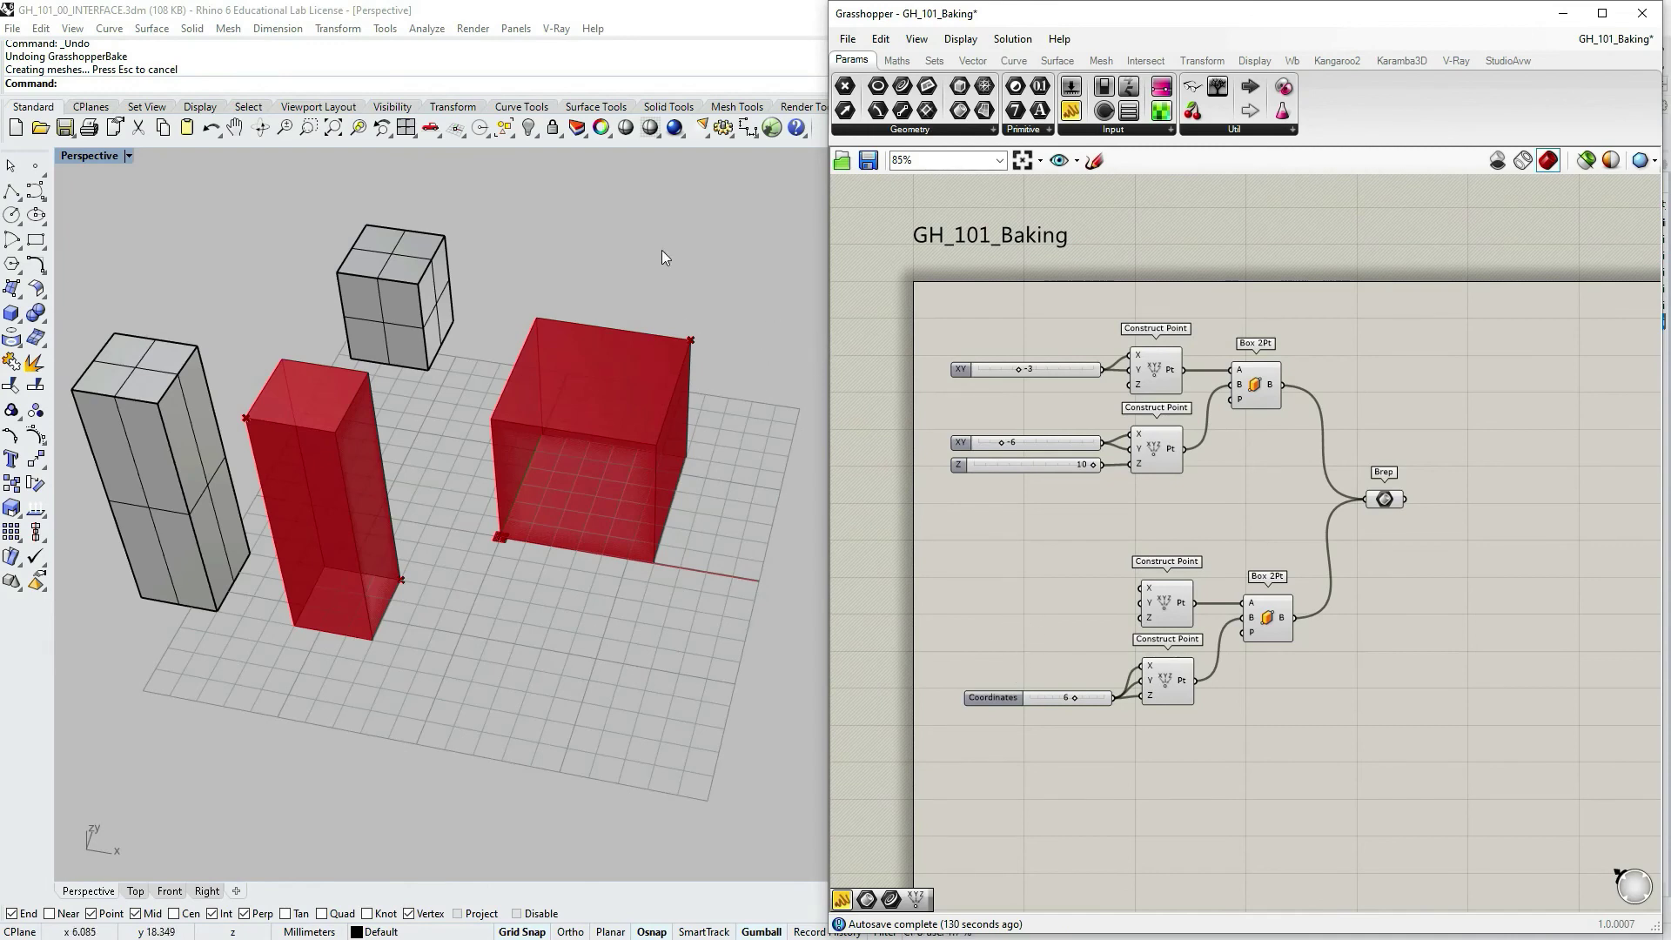
click(635, 247)
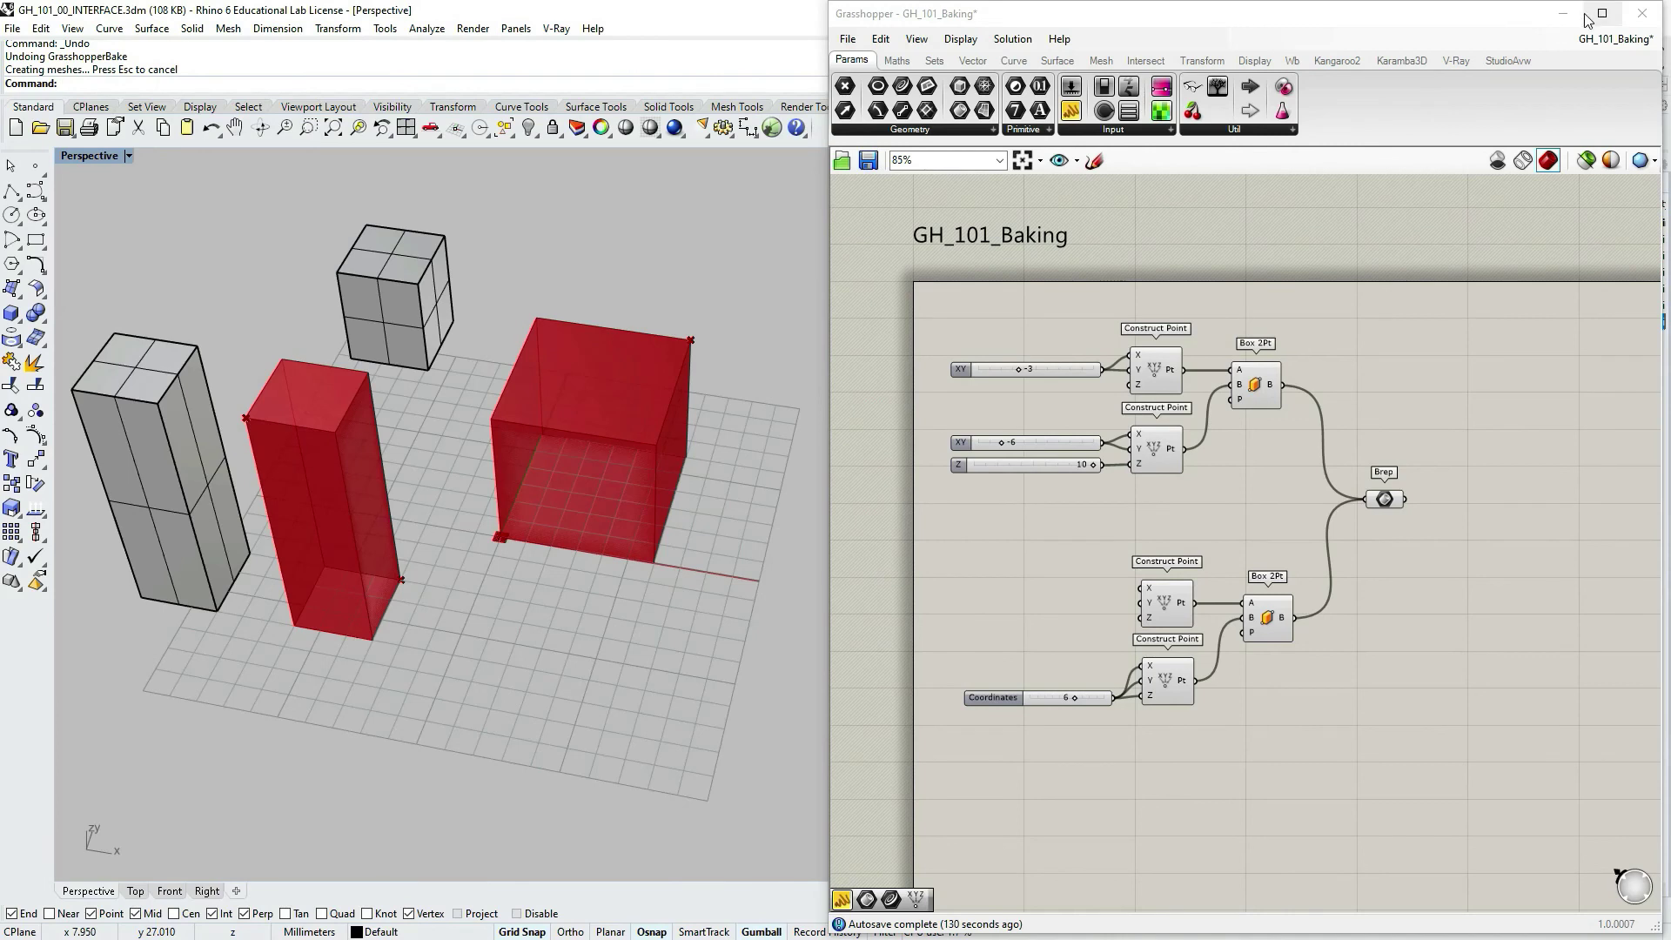
double_click(1424, 17)
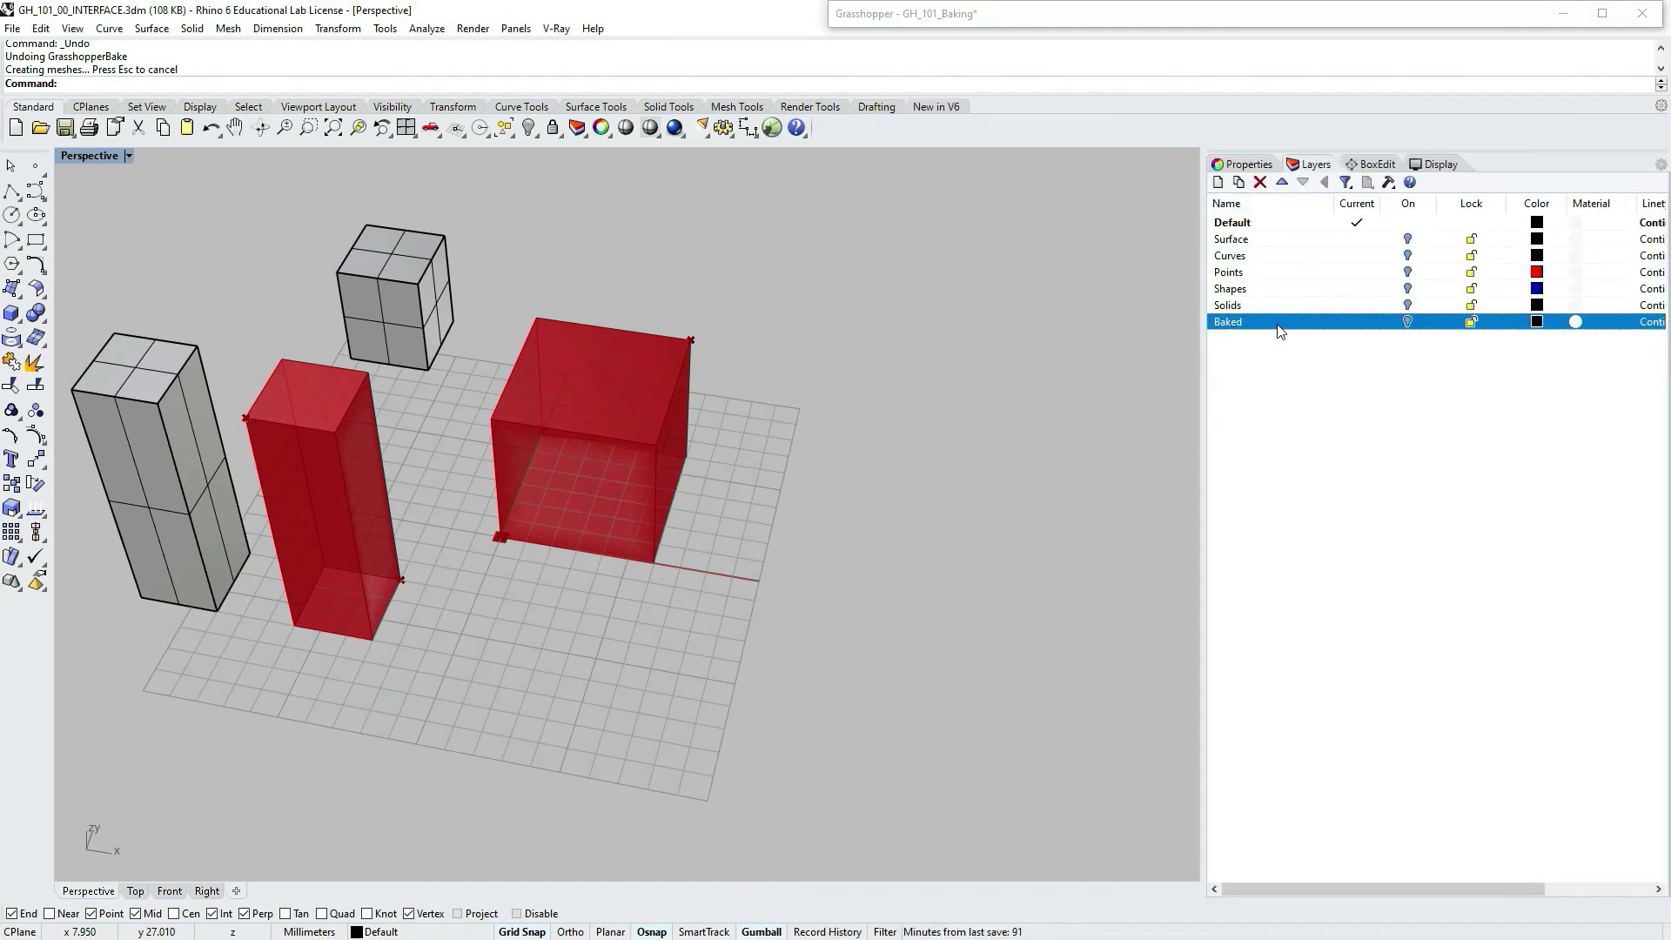
click(1407, 322)
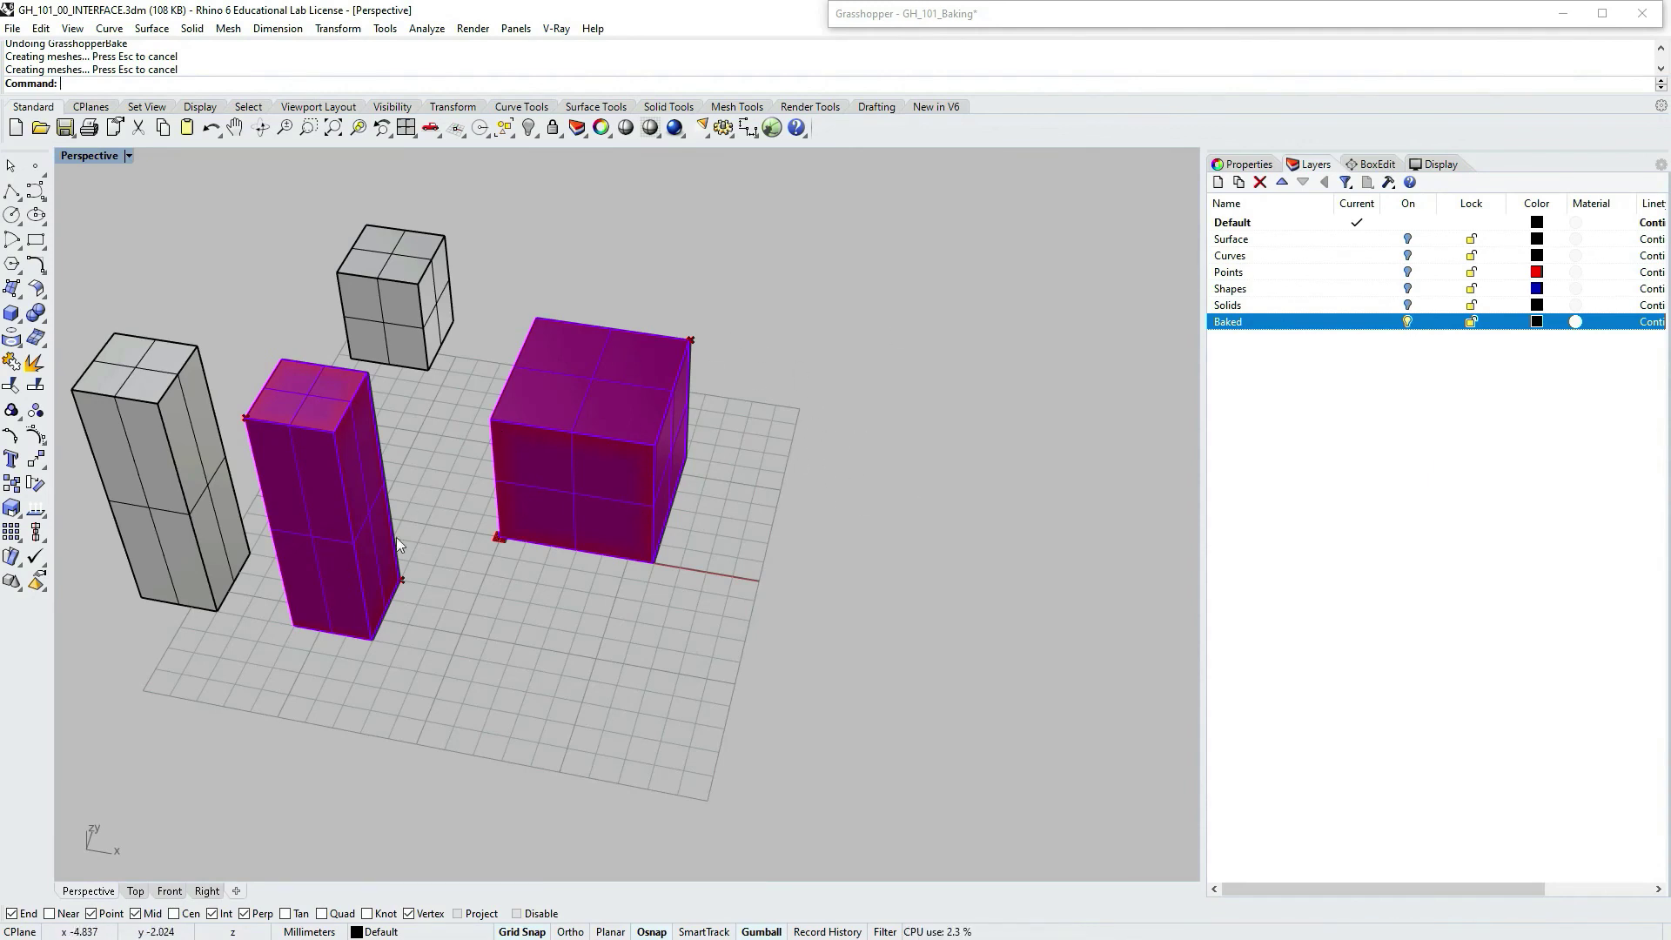
Step: Select the purple boxes to confirm they act as one group, then turn the Baked layer off
key(ctrl+a)
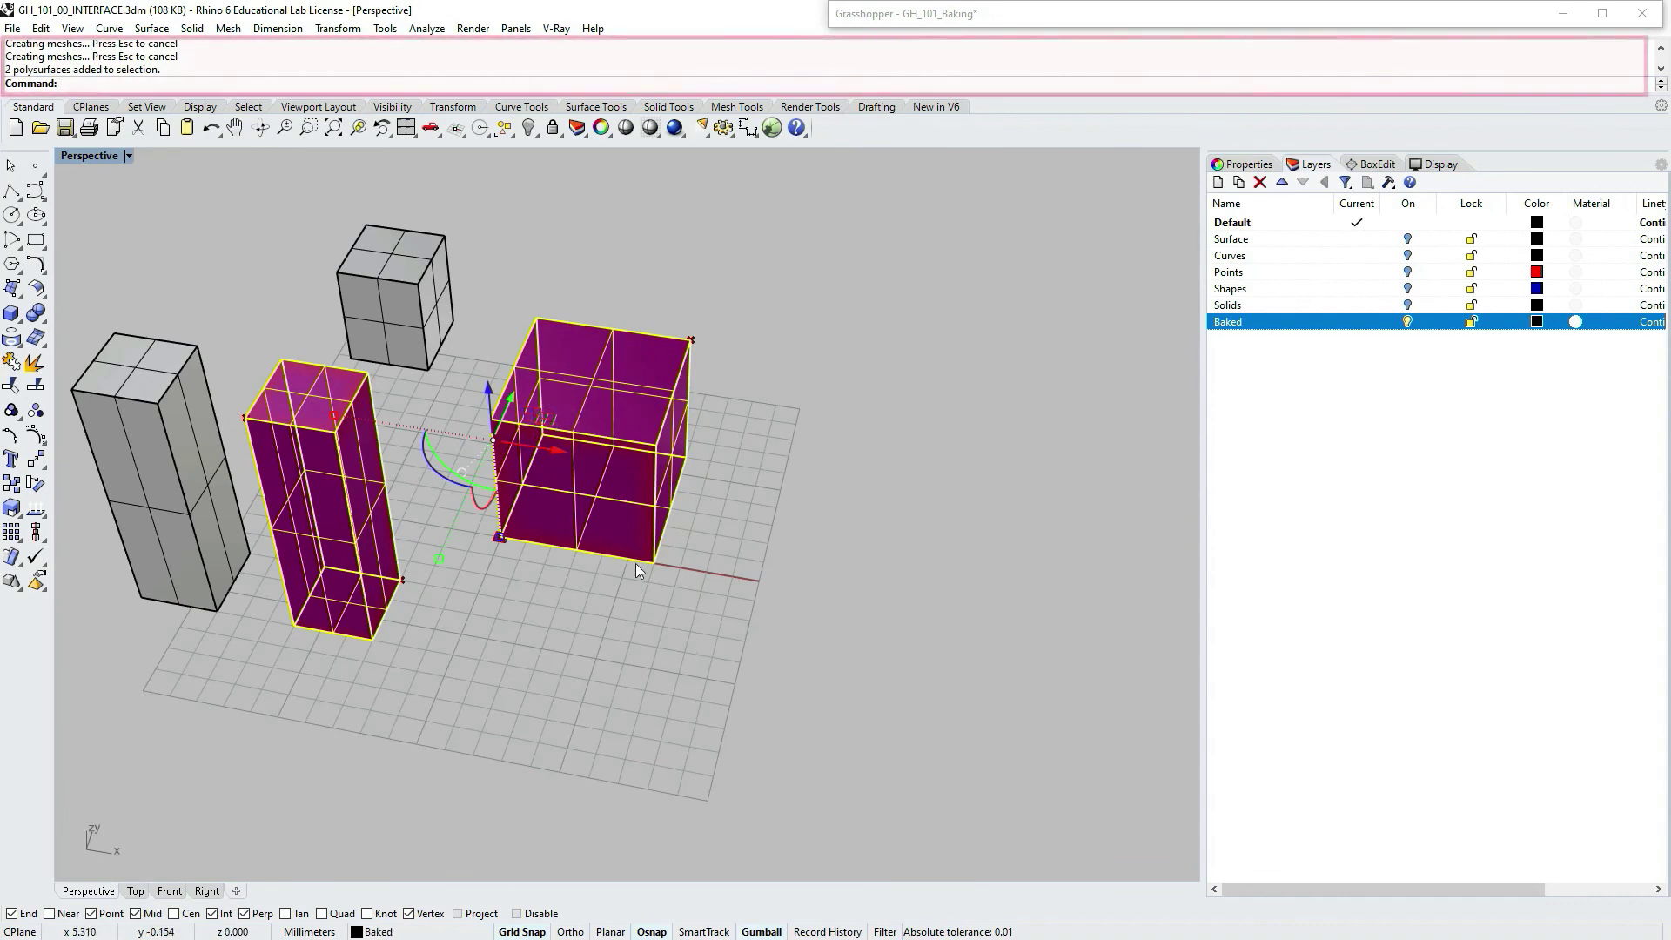
click(746, 504)
key(ctrl+a)
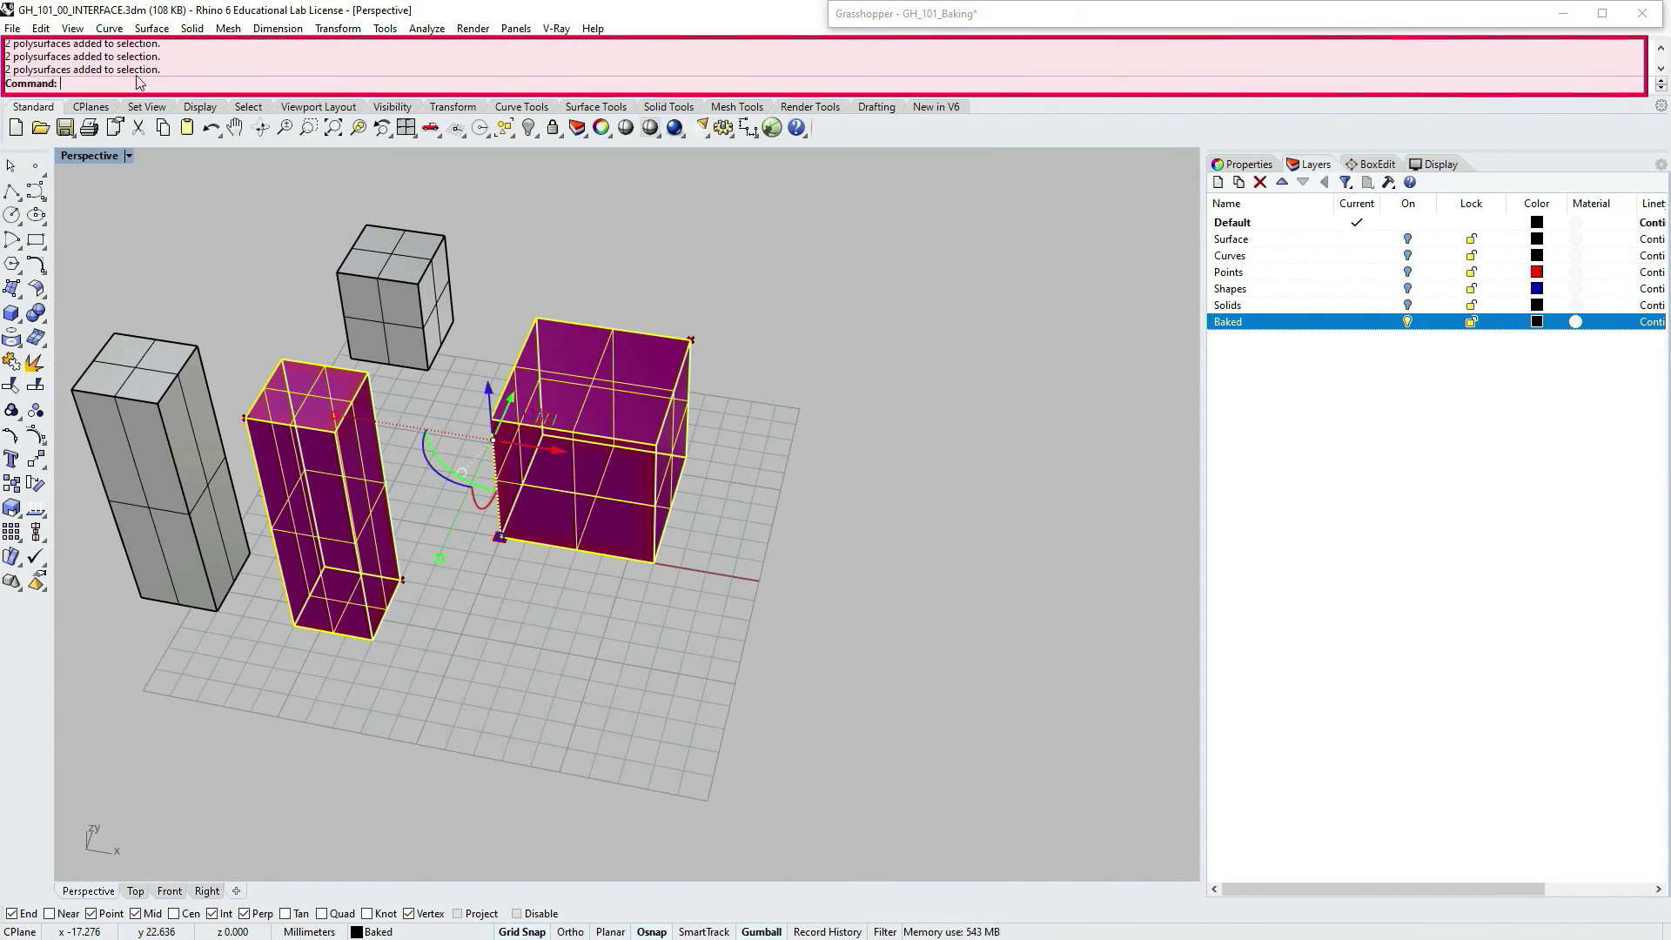
click(770, 315)
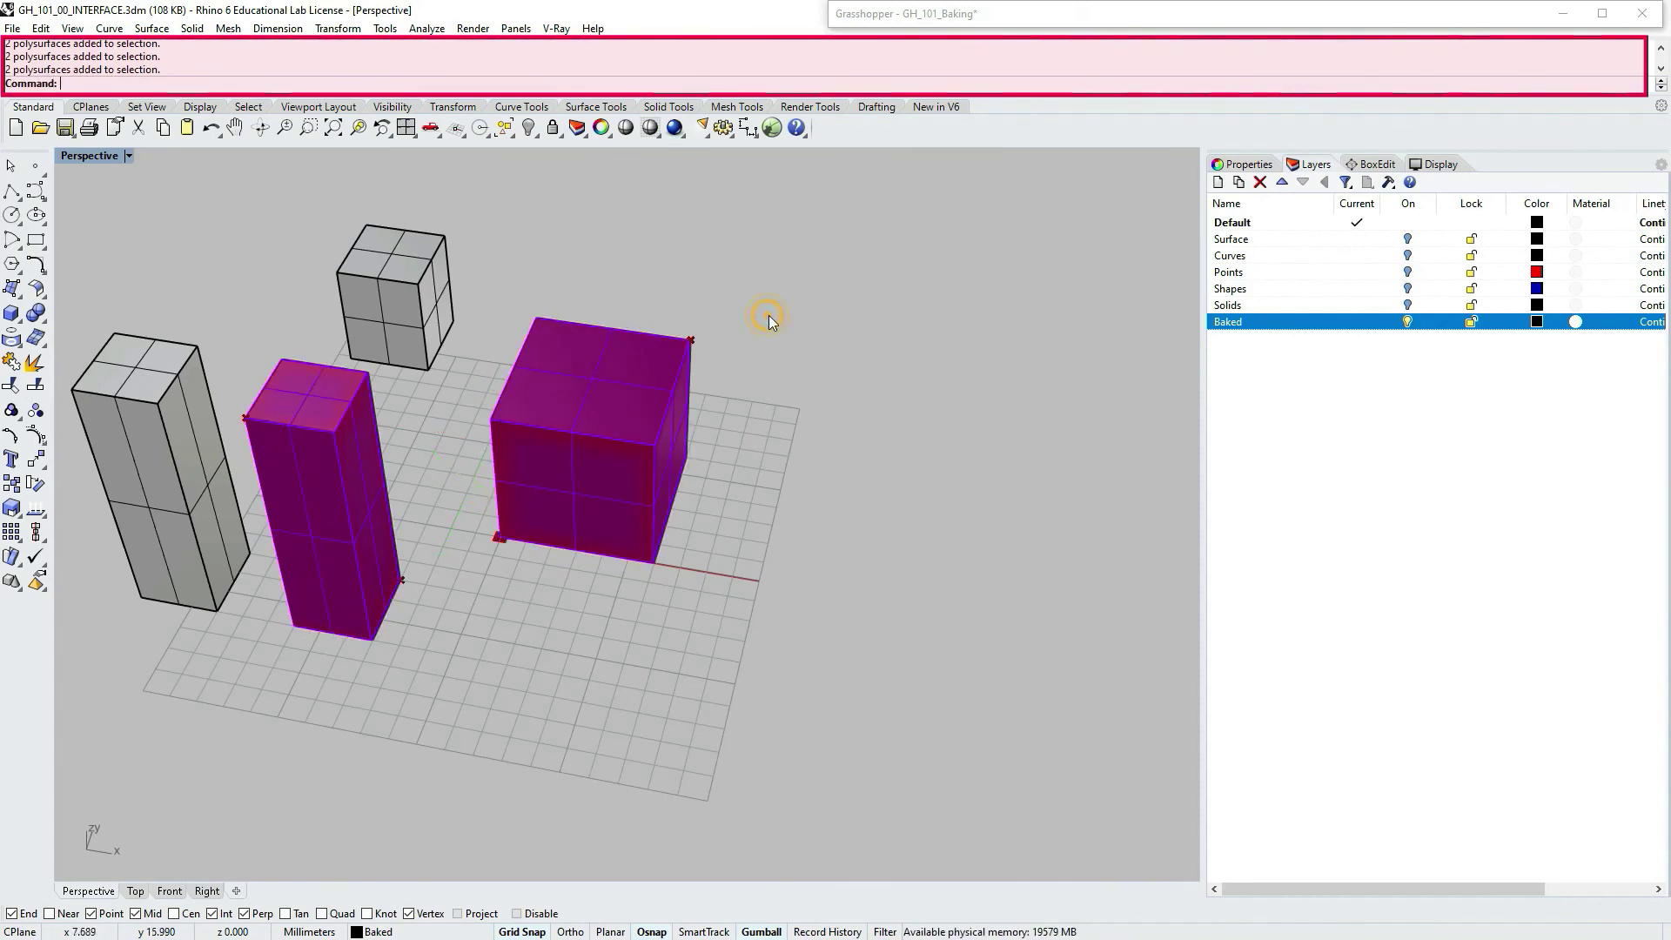
click(1409, 321)
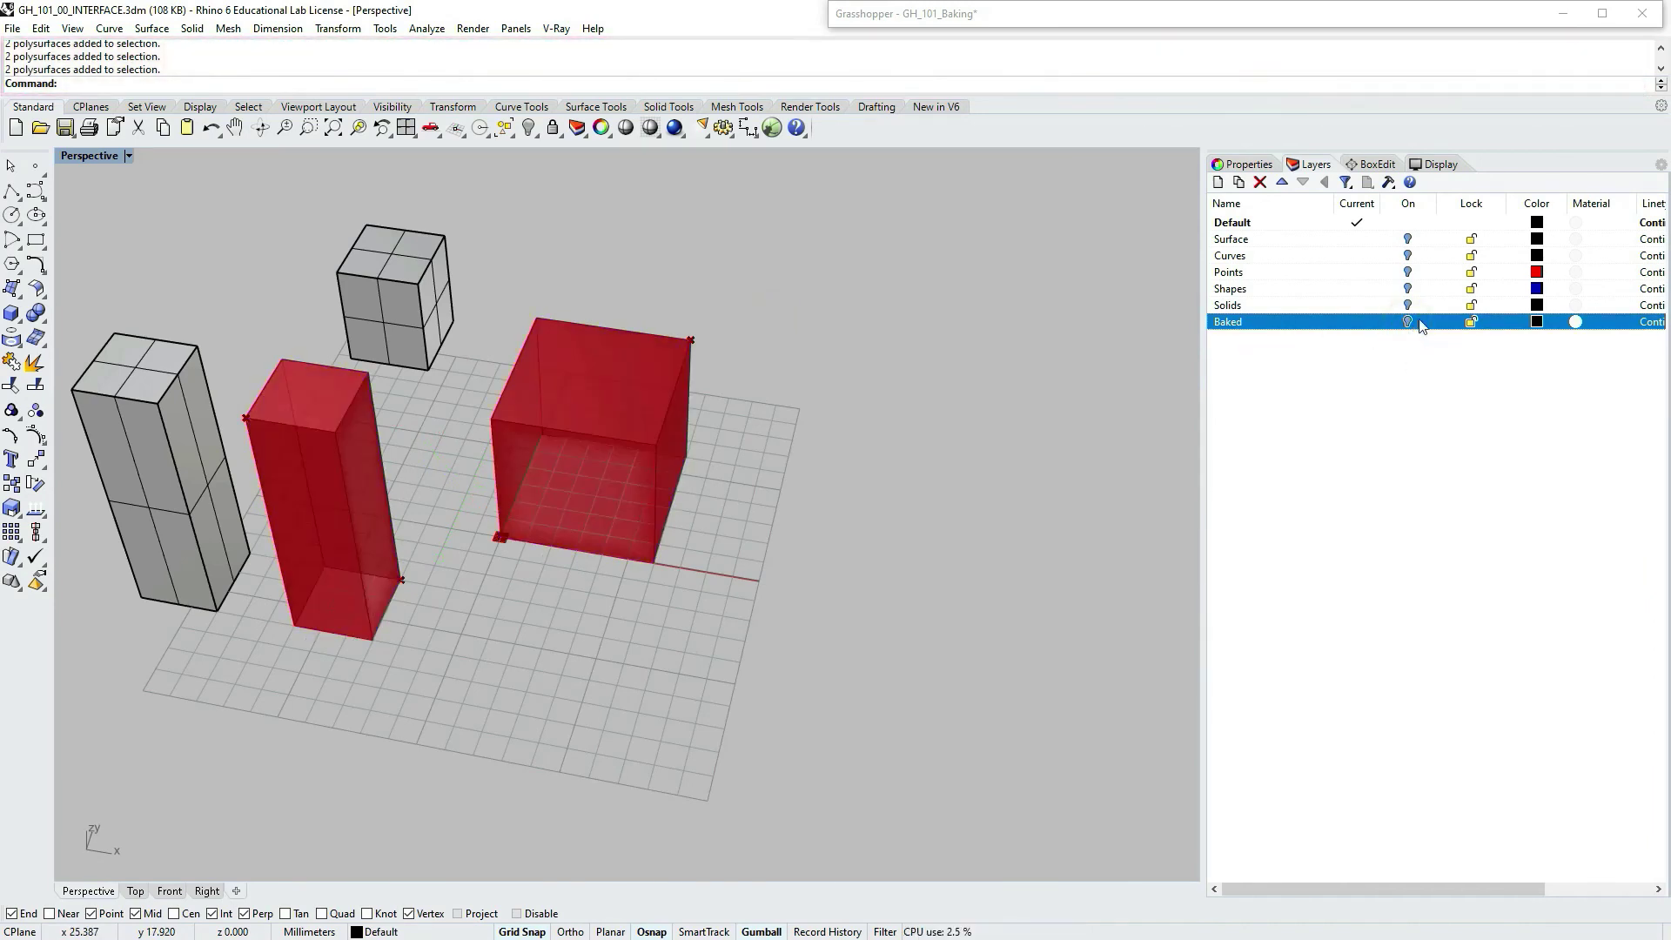
Step: Restore the Grasshopper window and shift the Brep parameter slightly up and right
double_click(1371, 13)
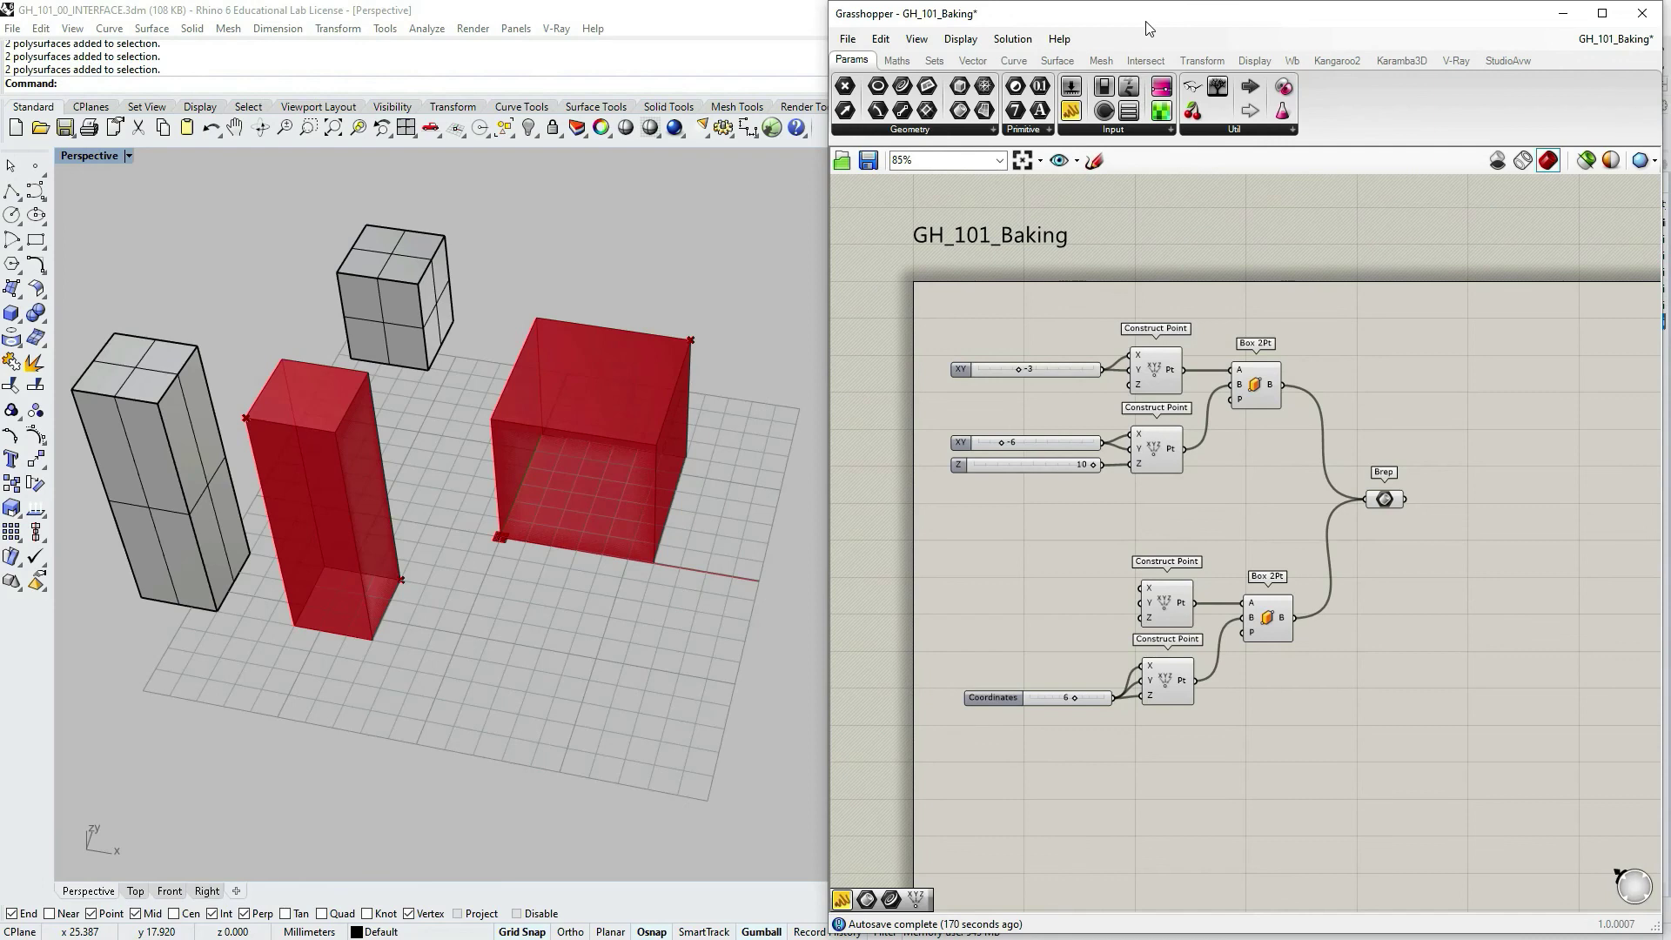
click(1388, 499)
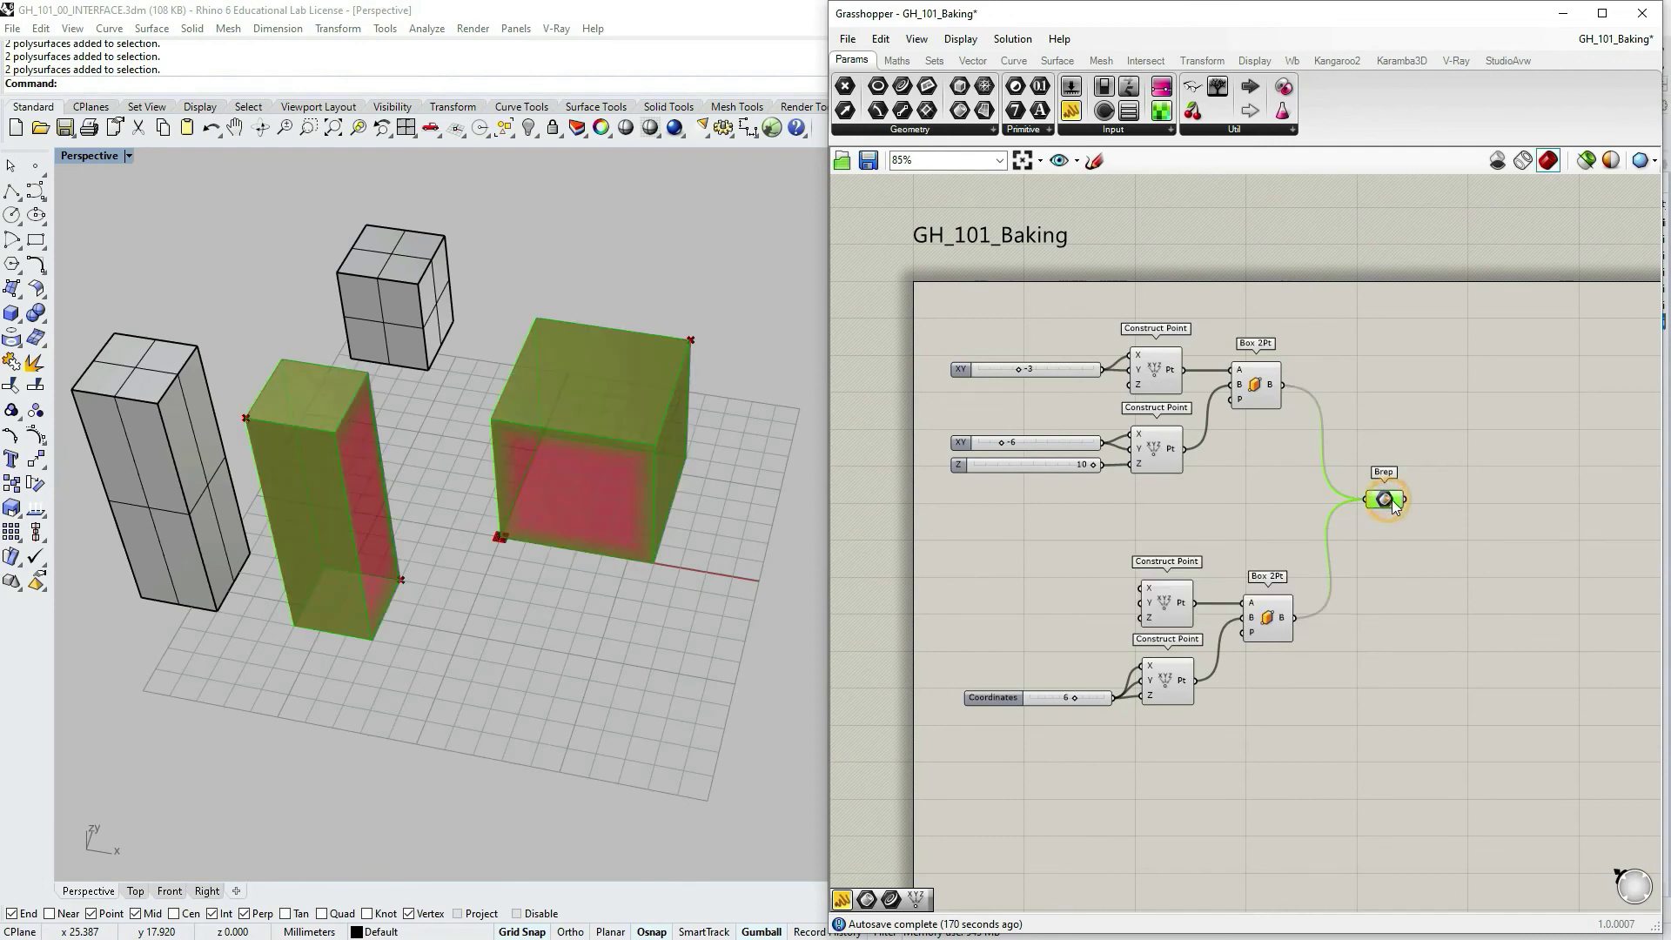
mouse_move(1392, 504)
mouse_down()
mouse_move(1387, 428)
mouse_move(1408, 516)
mouse_move(1391, 498)
mouse_up()
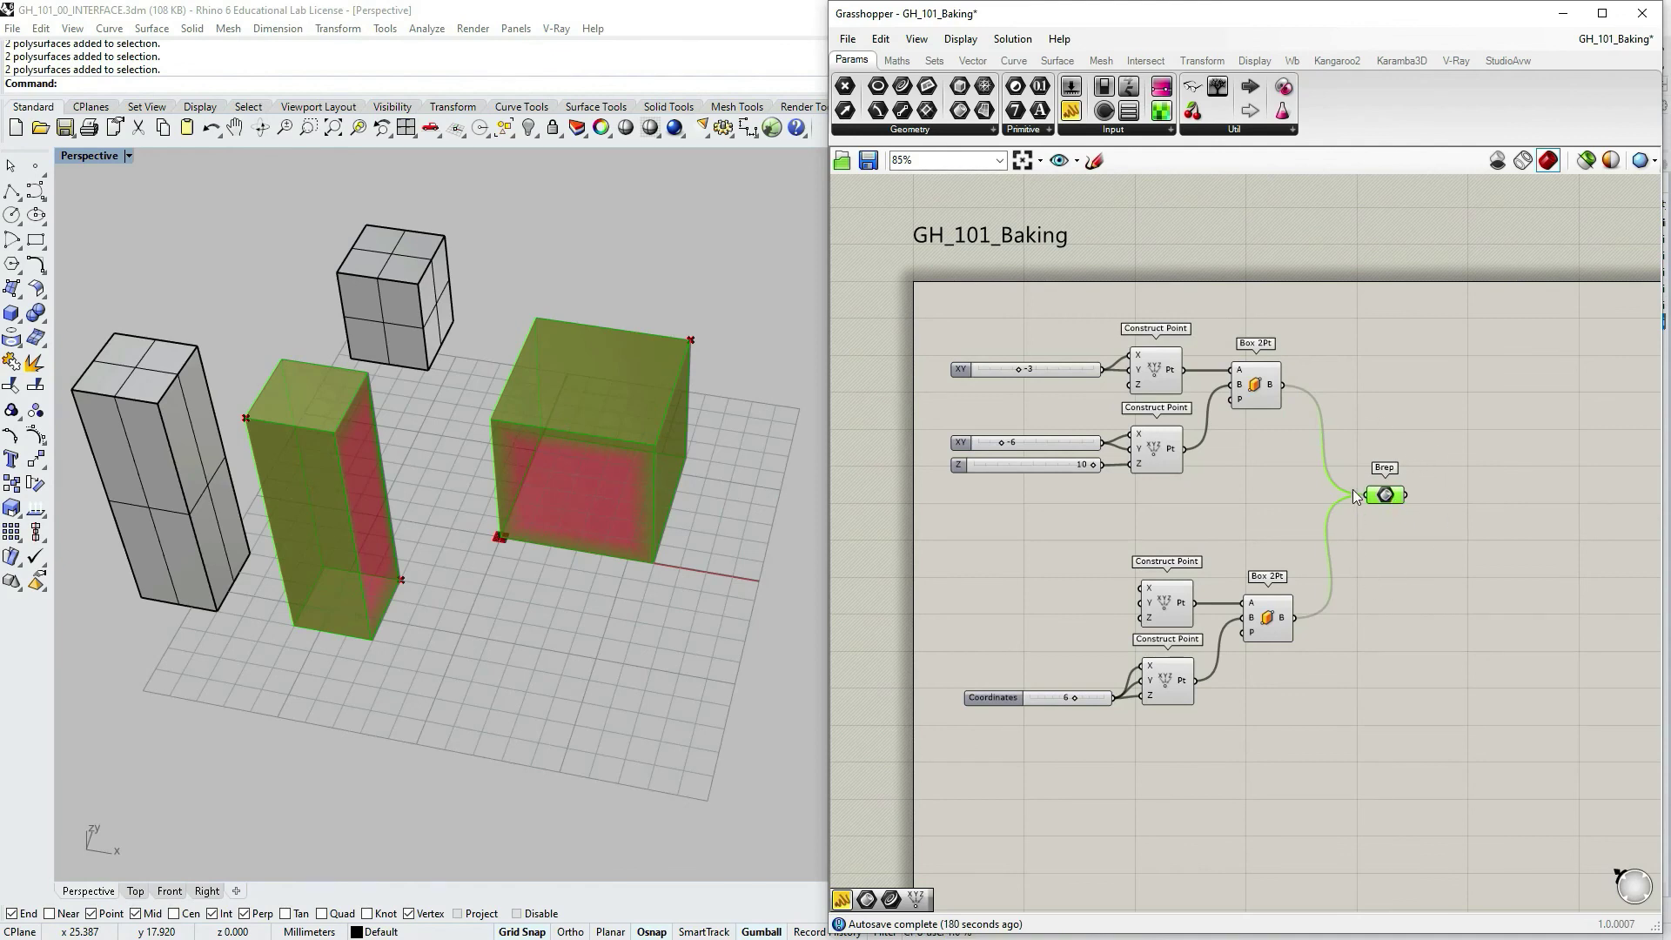
click(1422, 420)
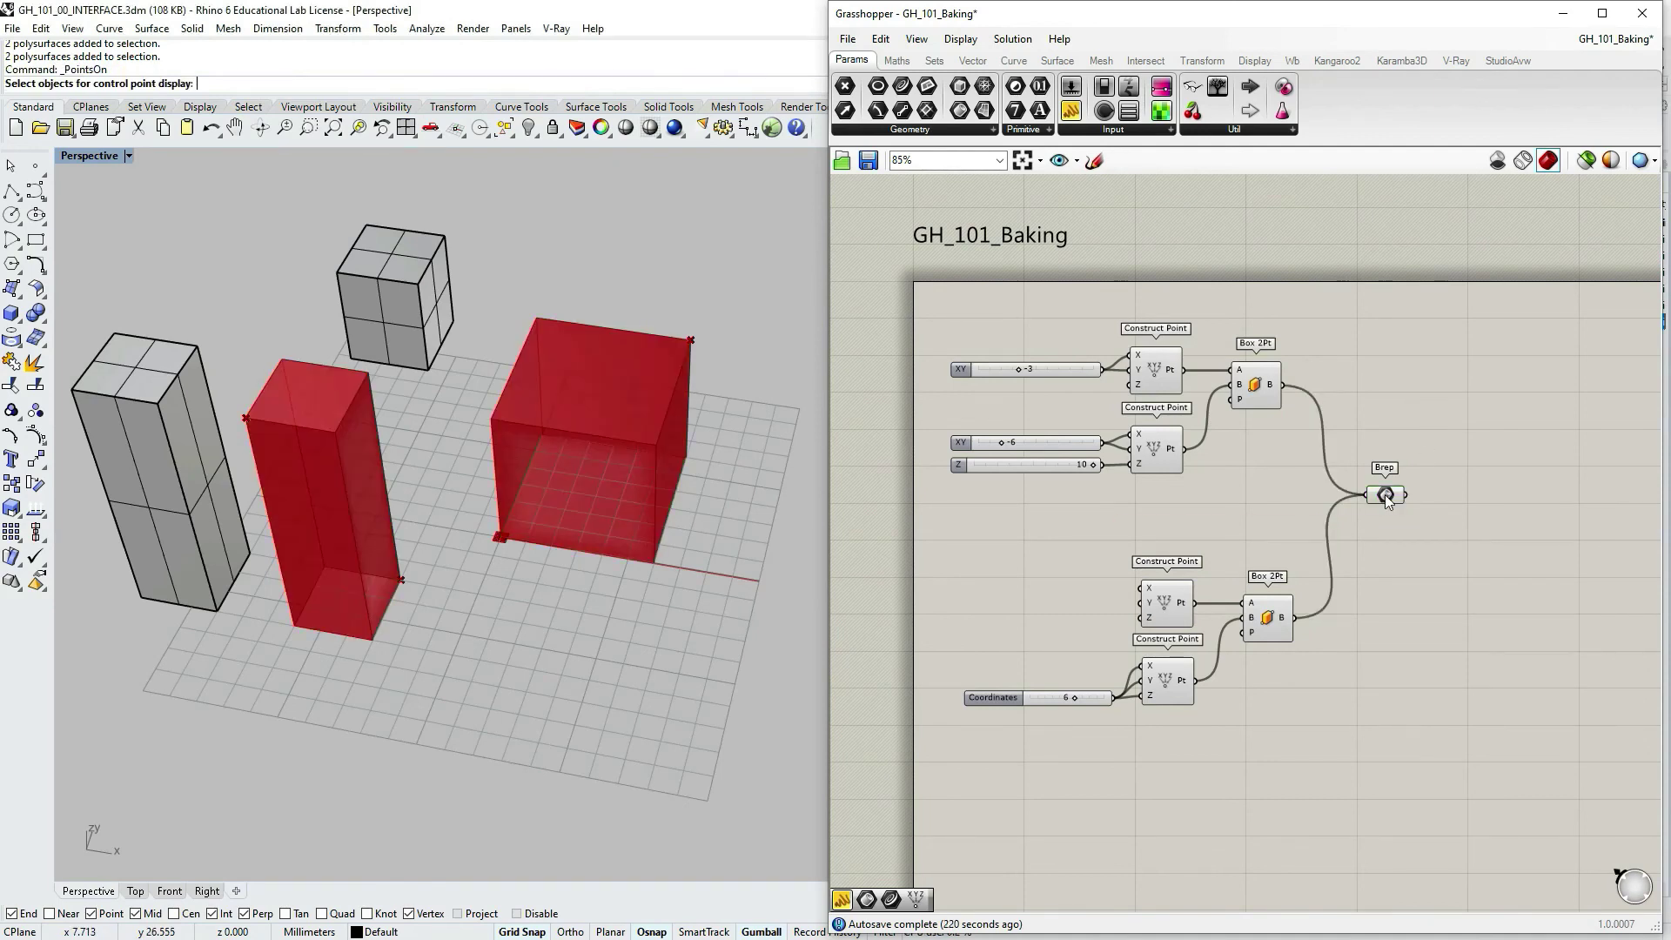
Step: Select both Box 2Pt components, open their radial menu, then clear the selection
click(1385, 494)
drag(1234, 343, 1307, 705)
middle_click(1260, 398)
click(1324, 333)
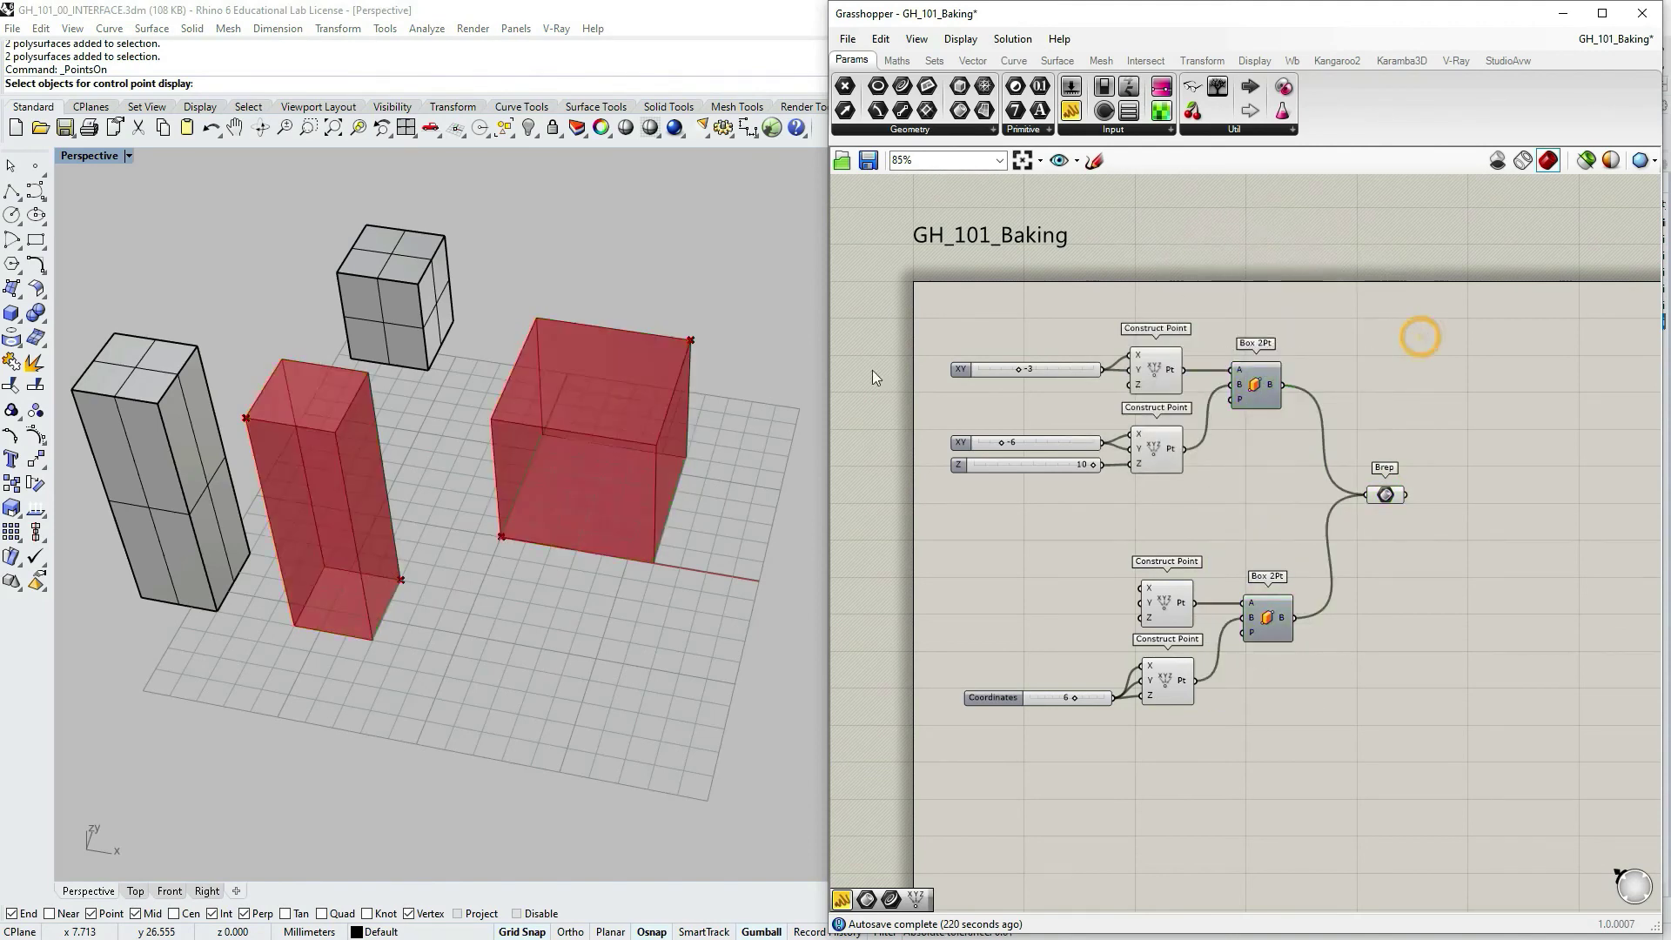
scroll(442, 536, down, 2)
scroll(532, 533, up, 3)
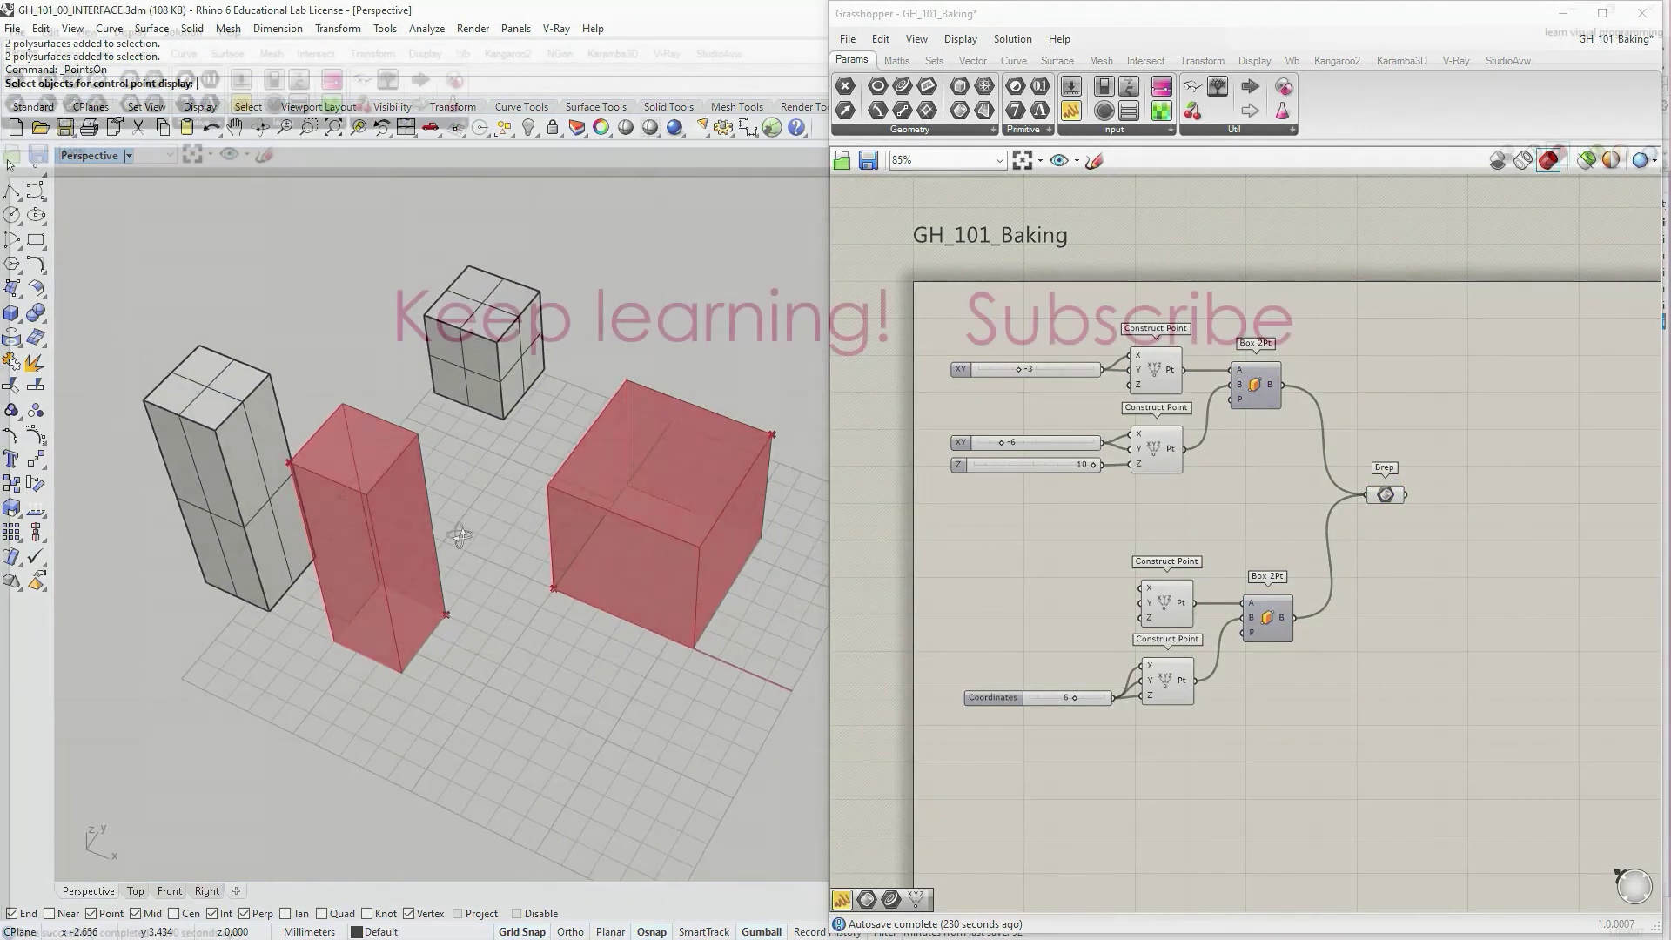